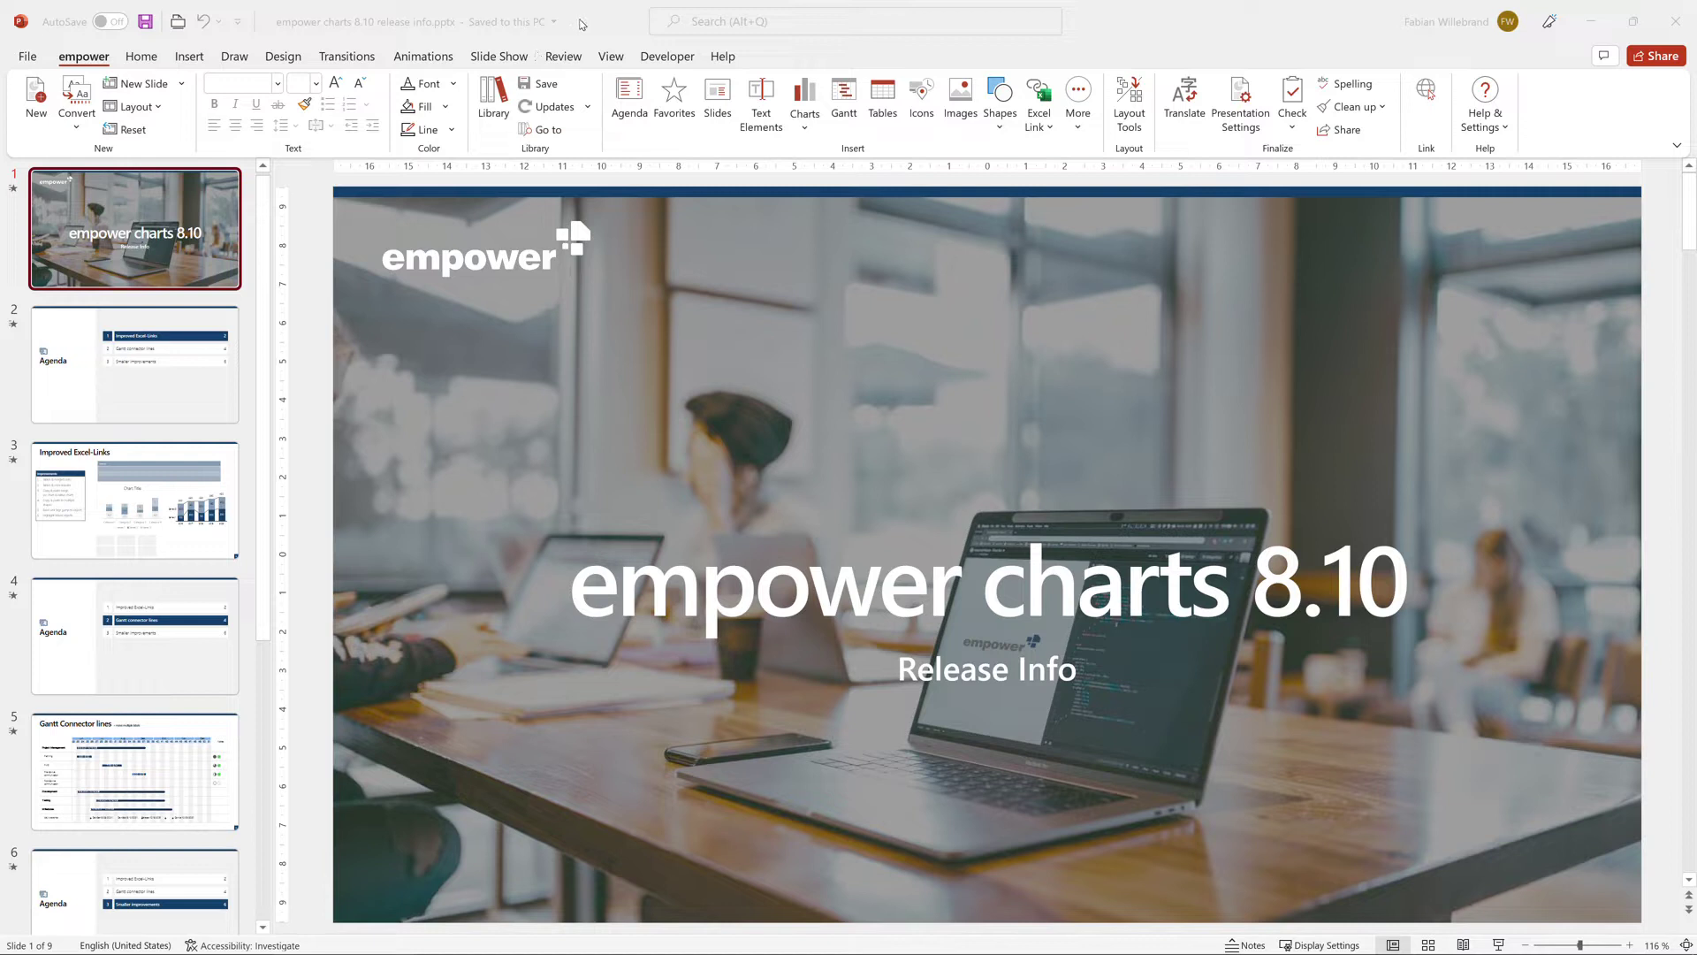
Step: Move through the Agenda slide to slide 3 'Improved Excel-Links', then bring up test data.xlsx
click(125, 401)
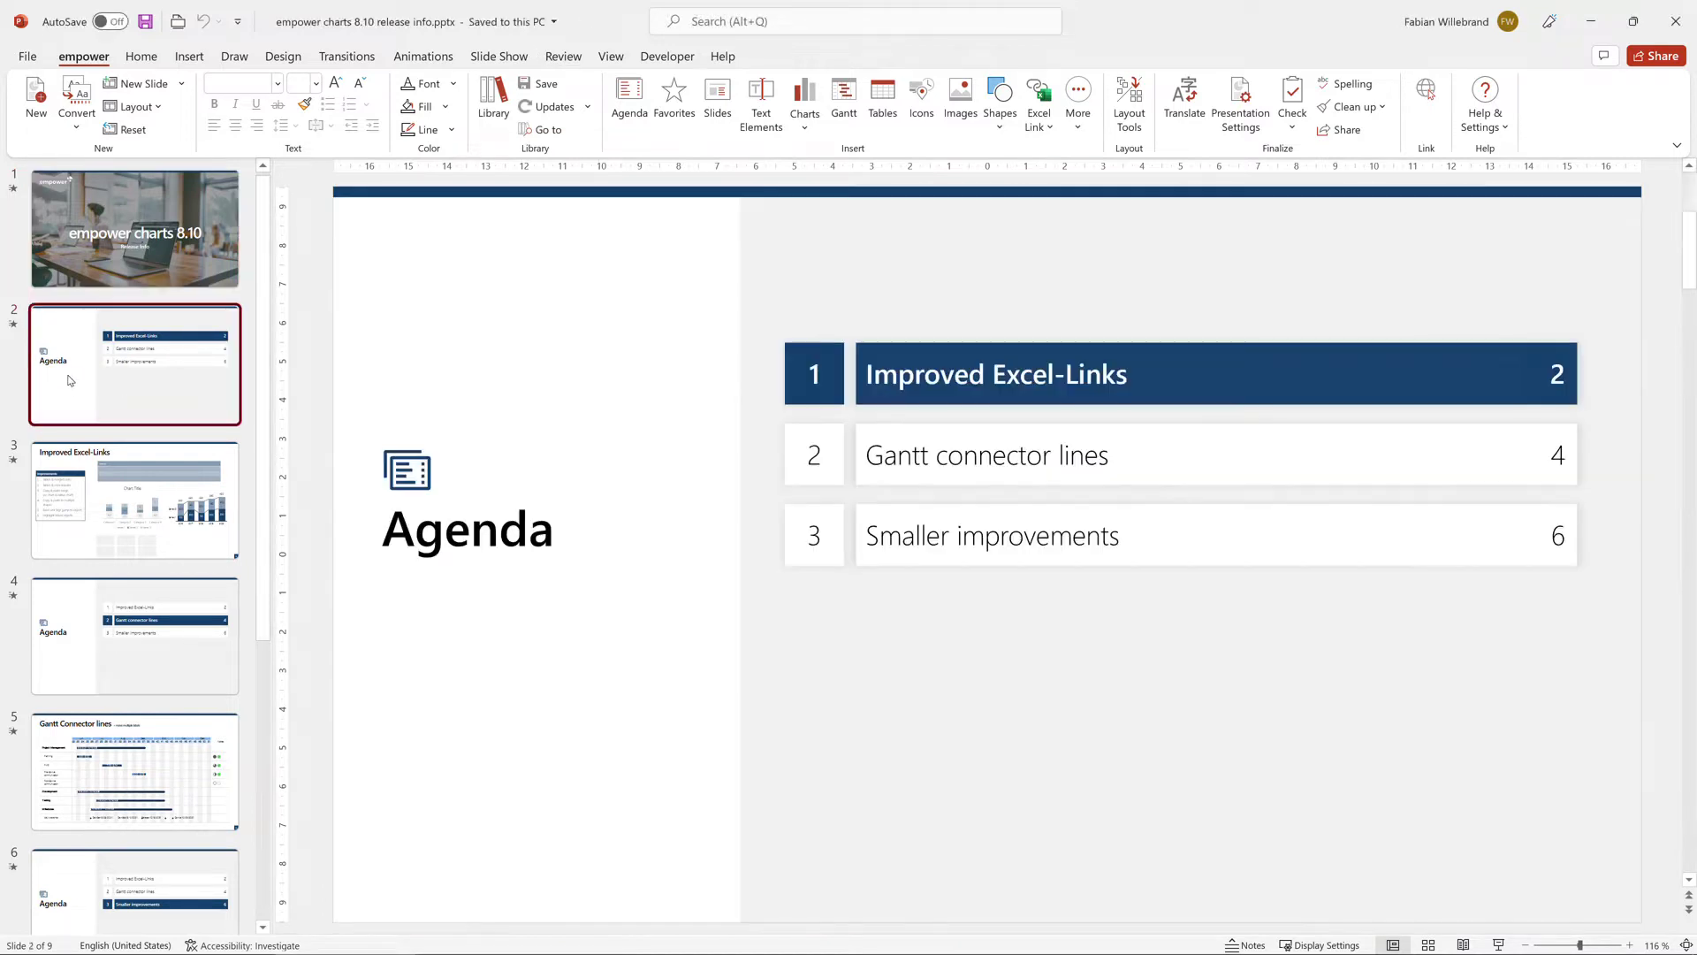
click(86, 477)
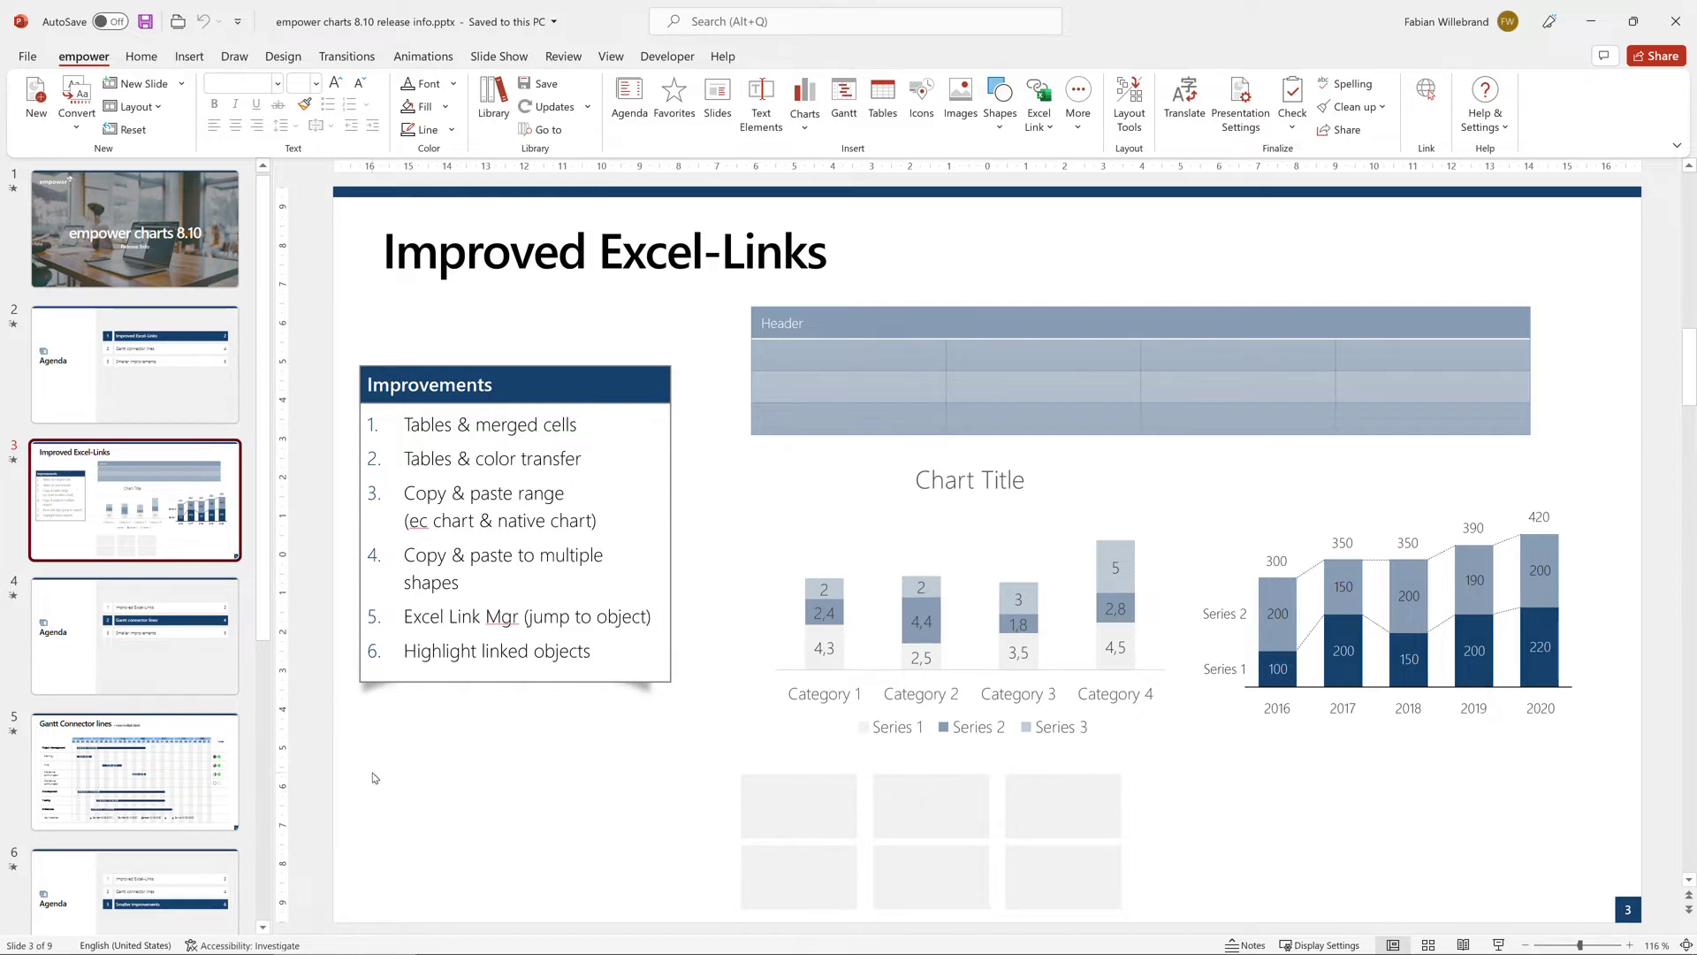
key(alt+Tab)
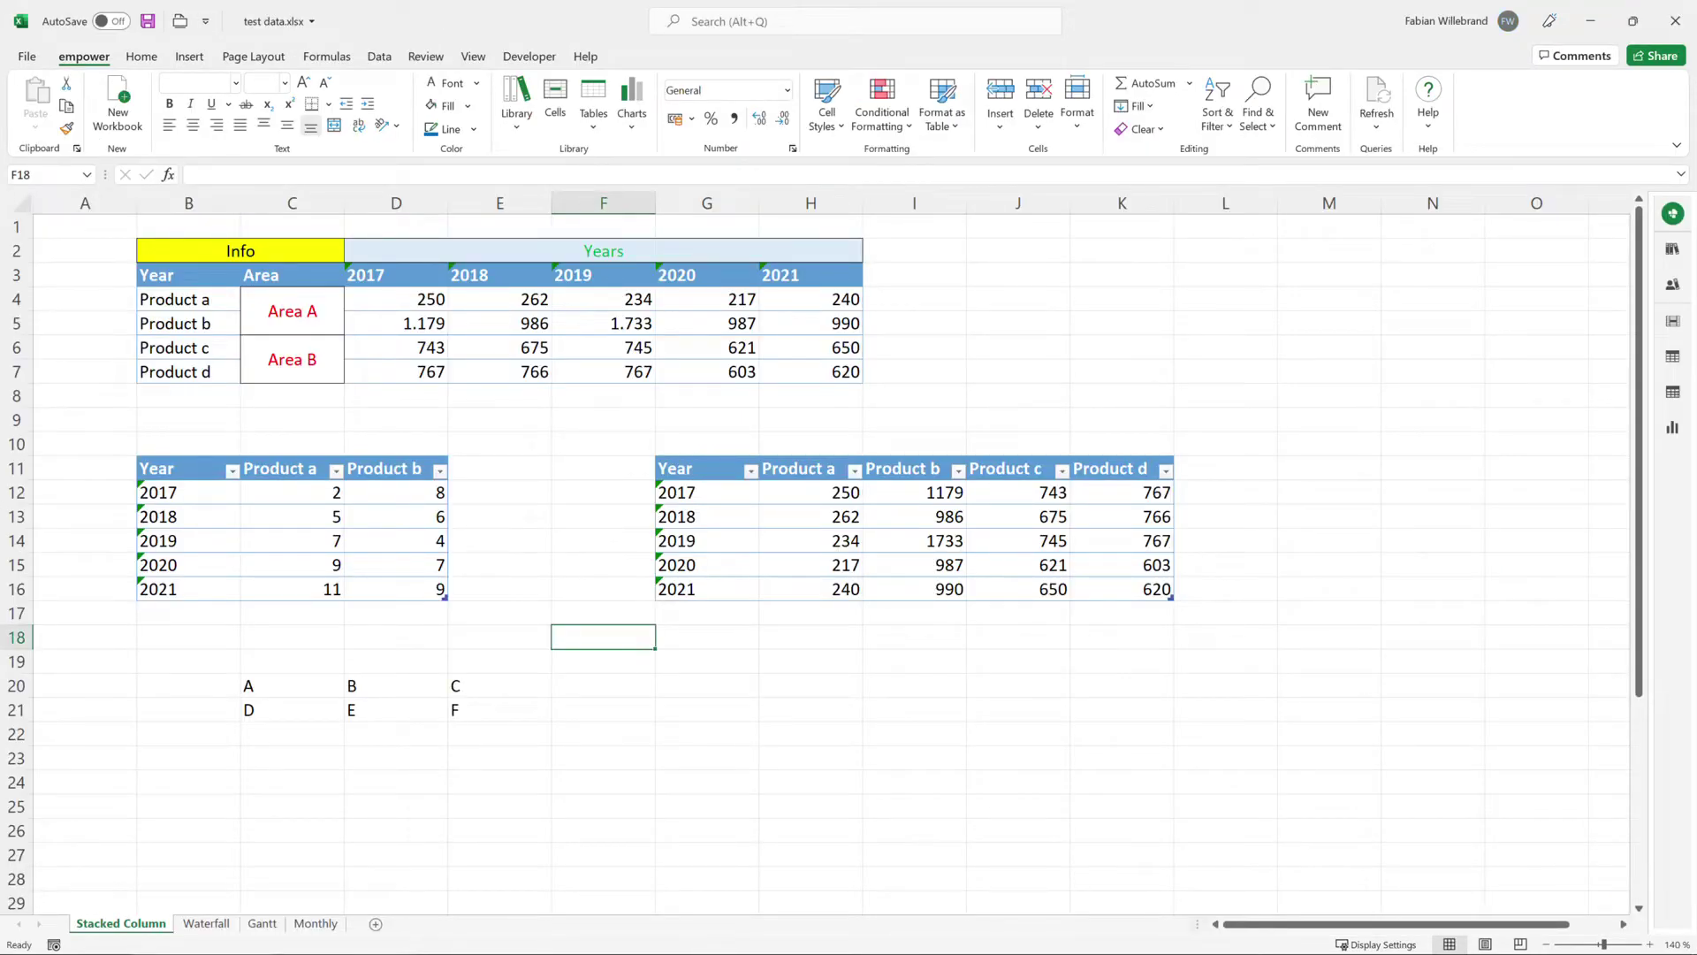
Step: Inspect the merged Area A cell C4 in Excel, then return to the PowerPoint slide
click(292, 312)
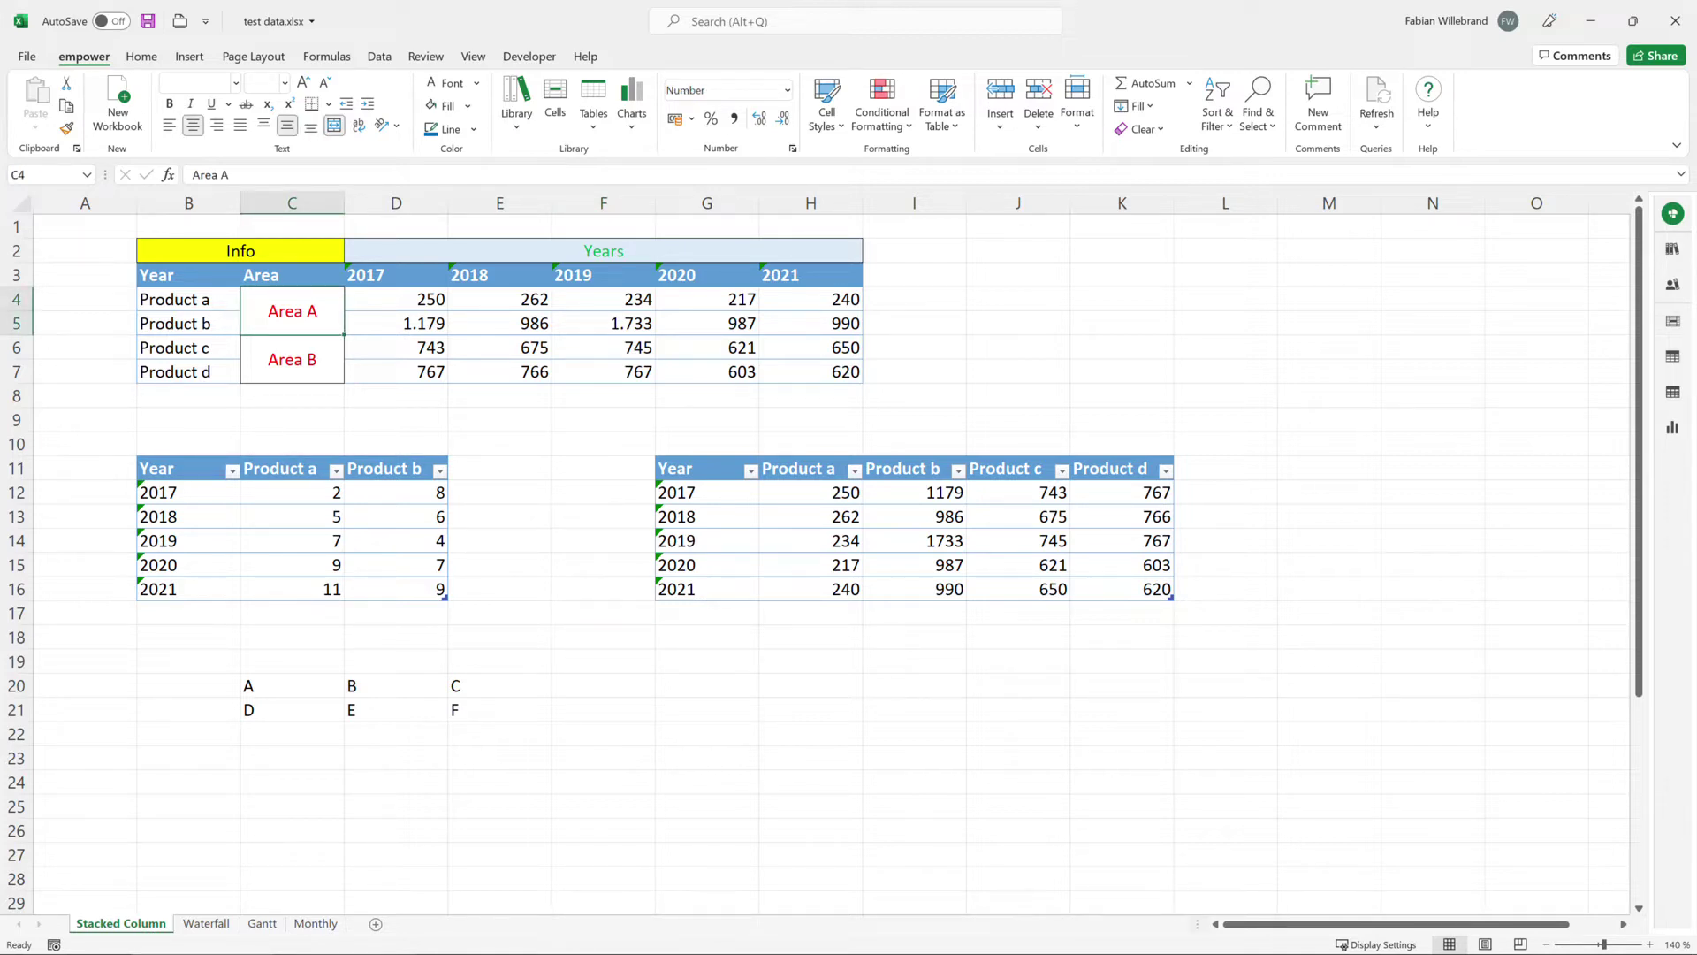
key(alt+Tab)
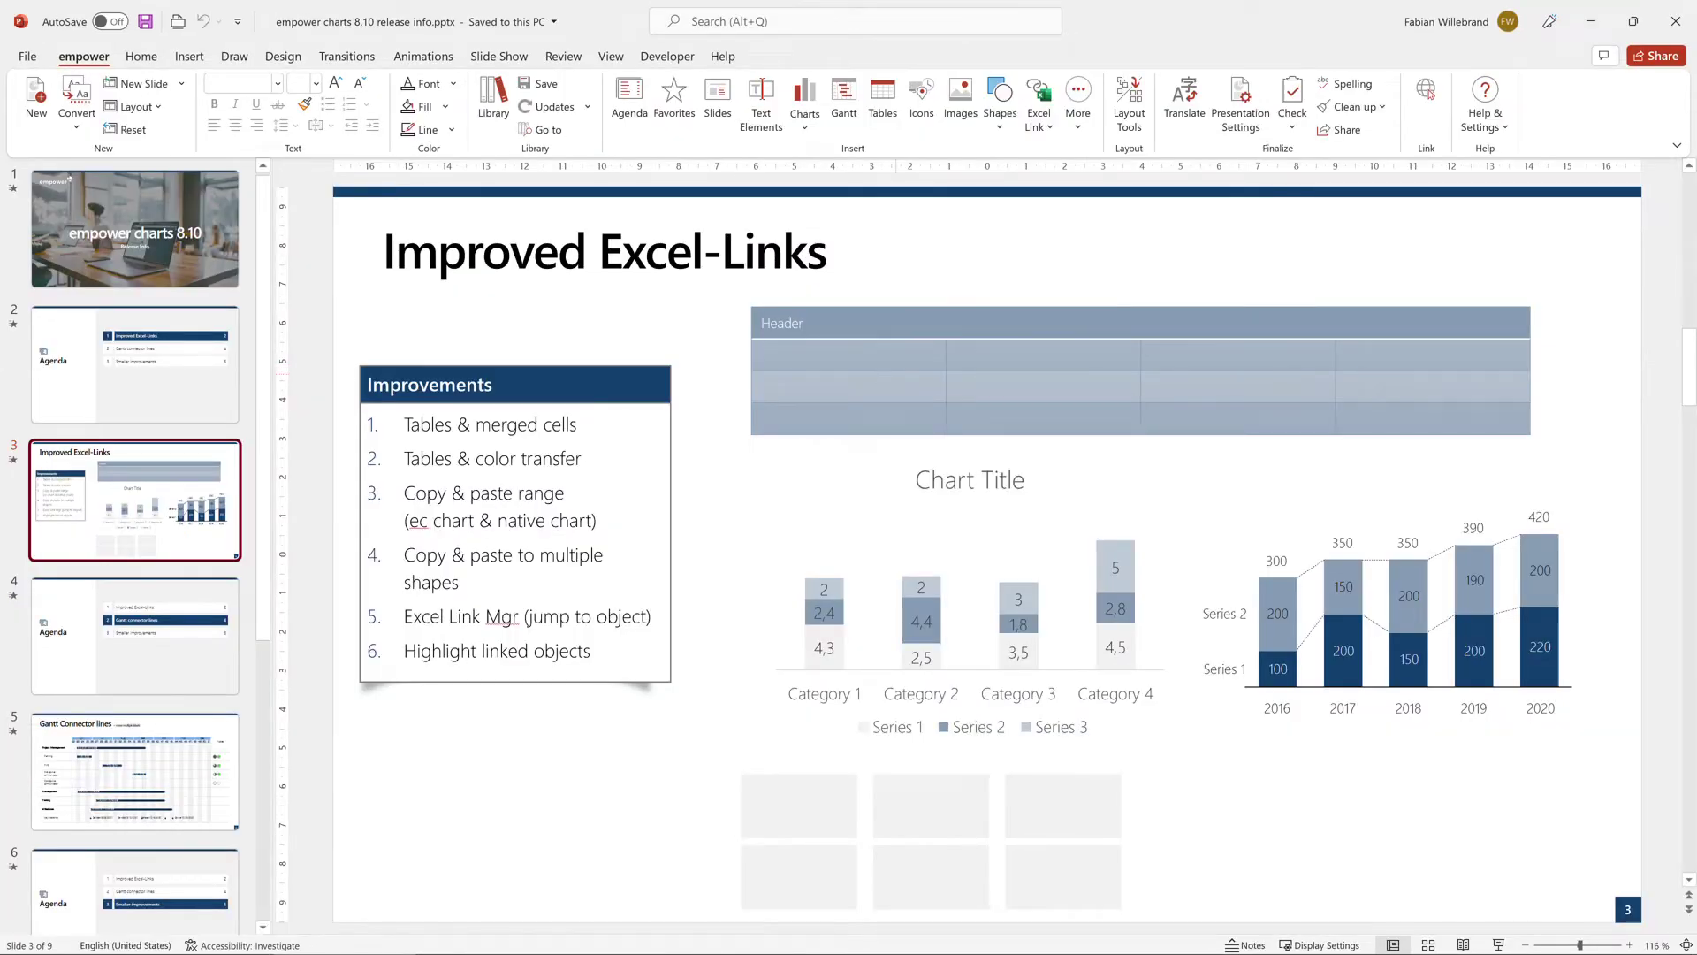
Step: Excel-link the slide's empty table to test data.xlsx, Stacked Column sheet range B2:H7
click(877, 351)
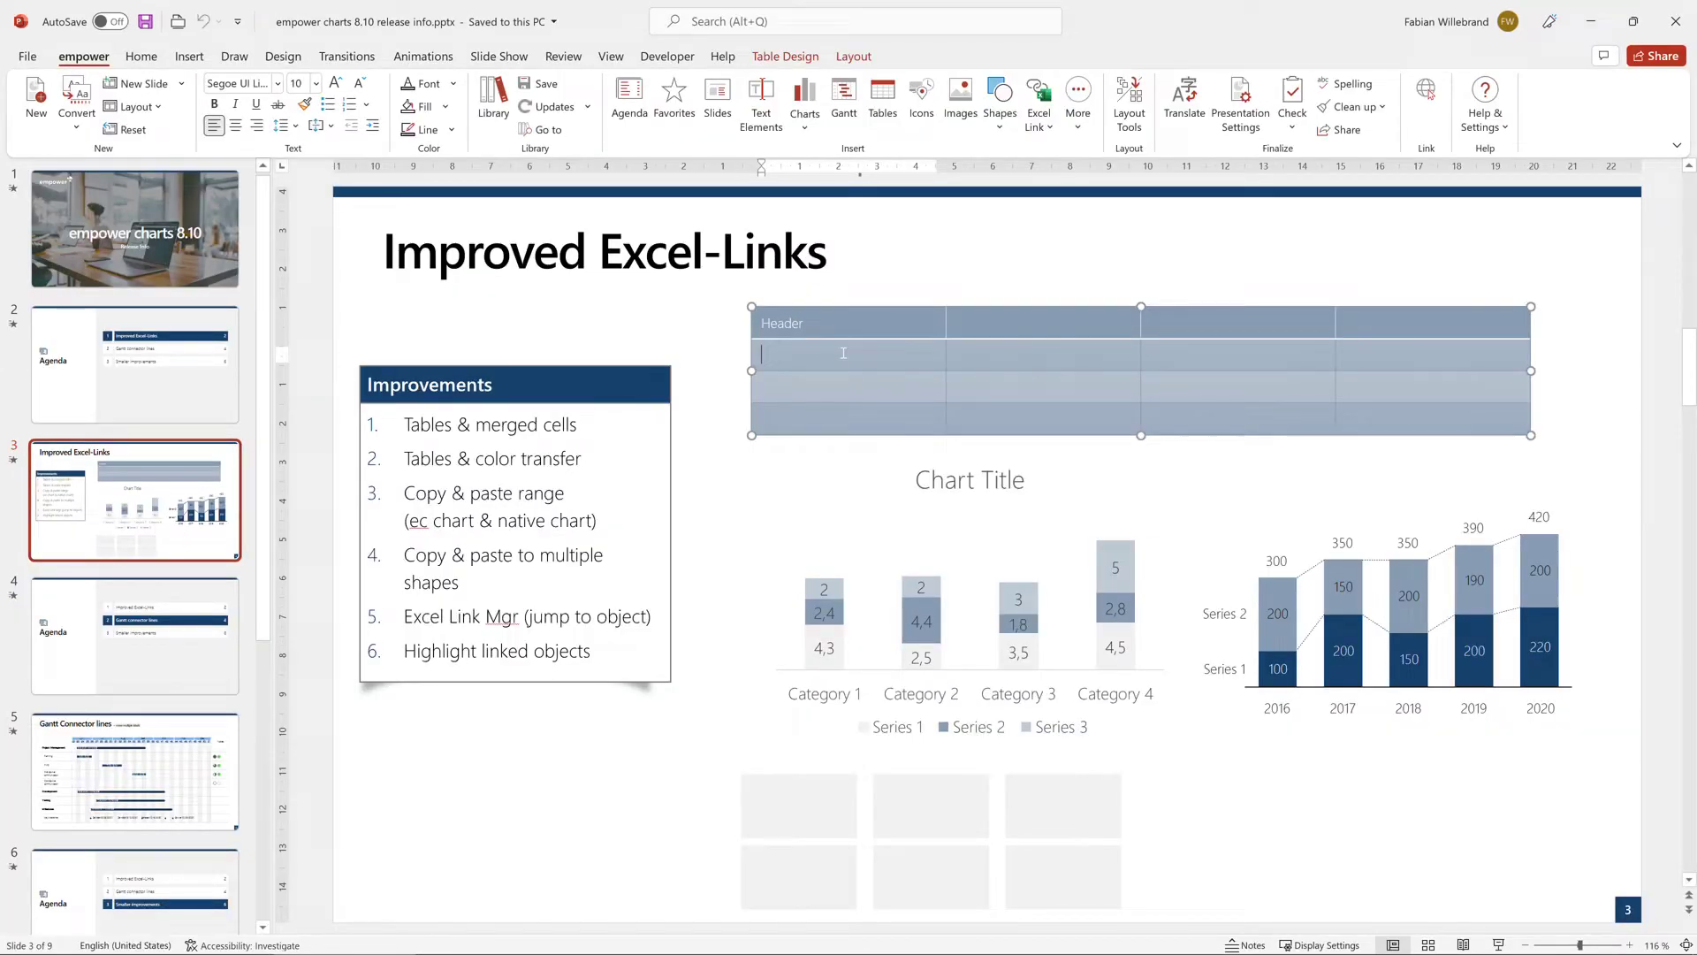
right_click(843, 353)
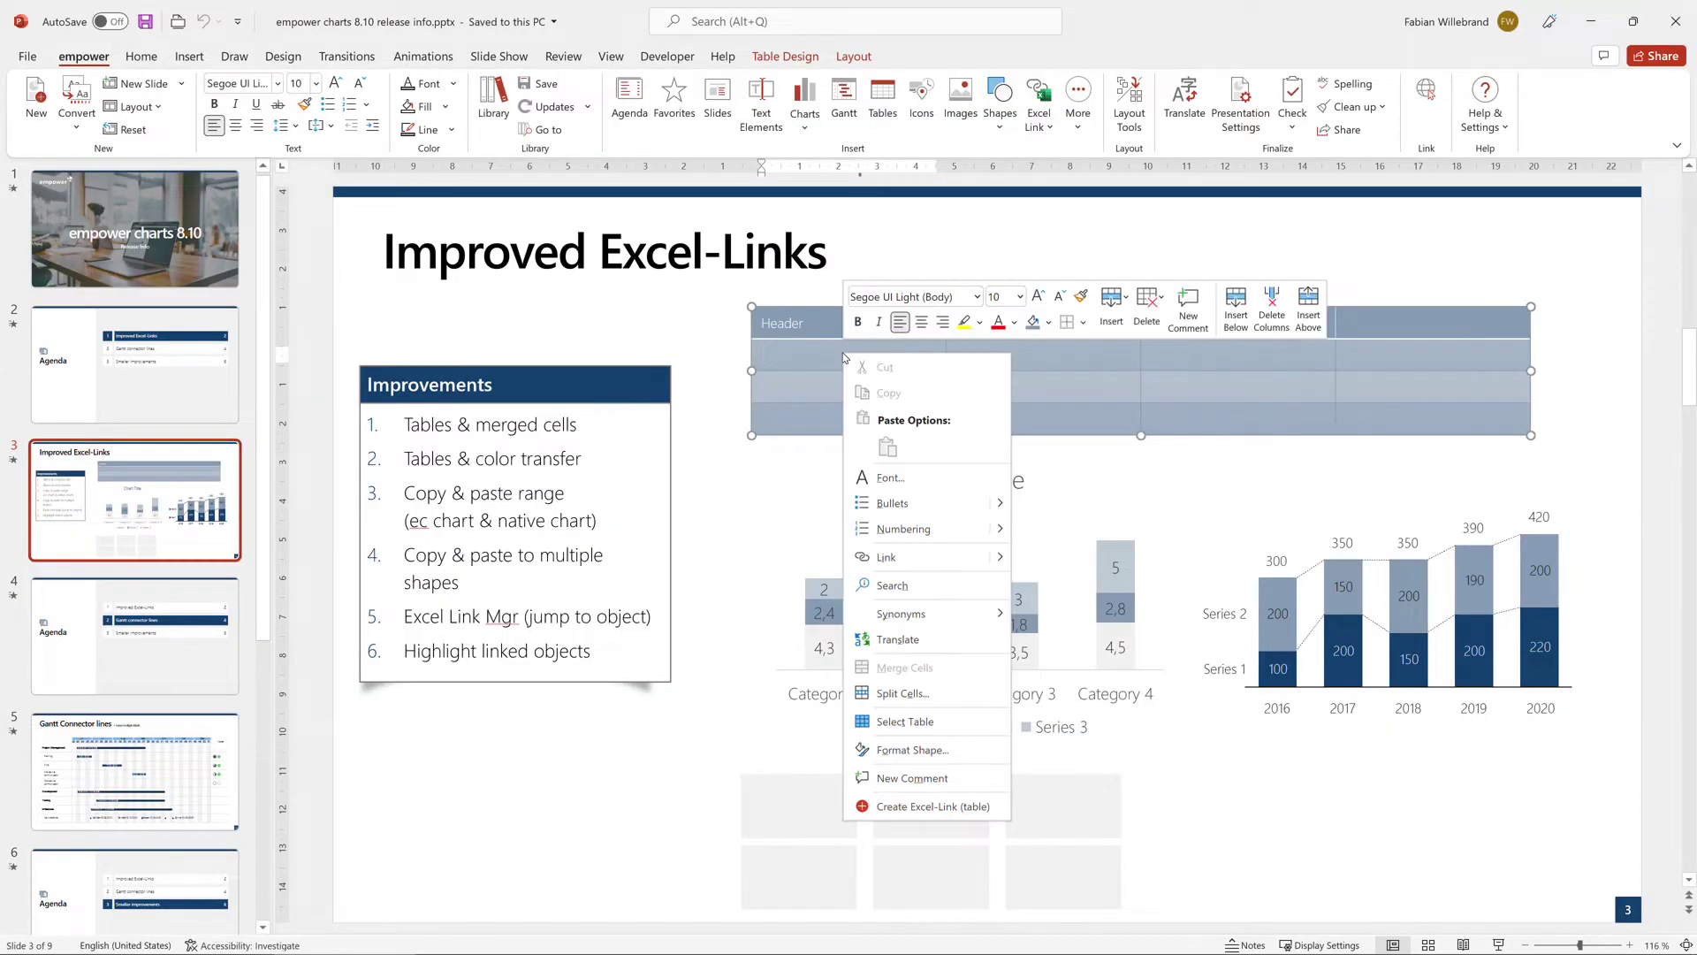
click(916, 807)
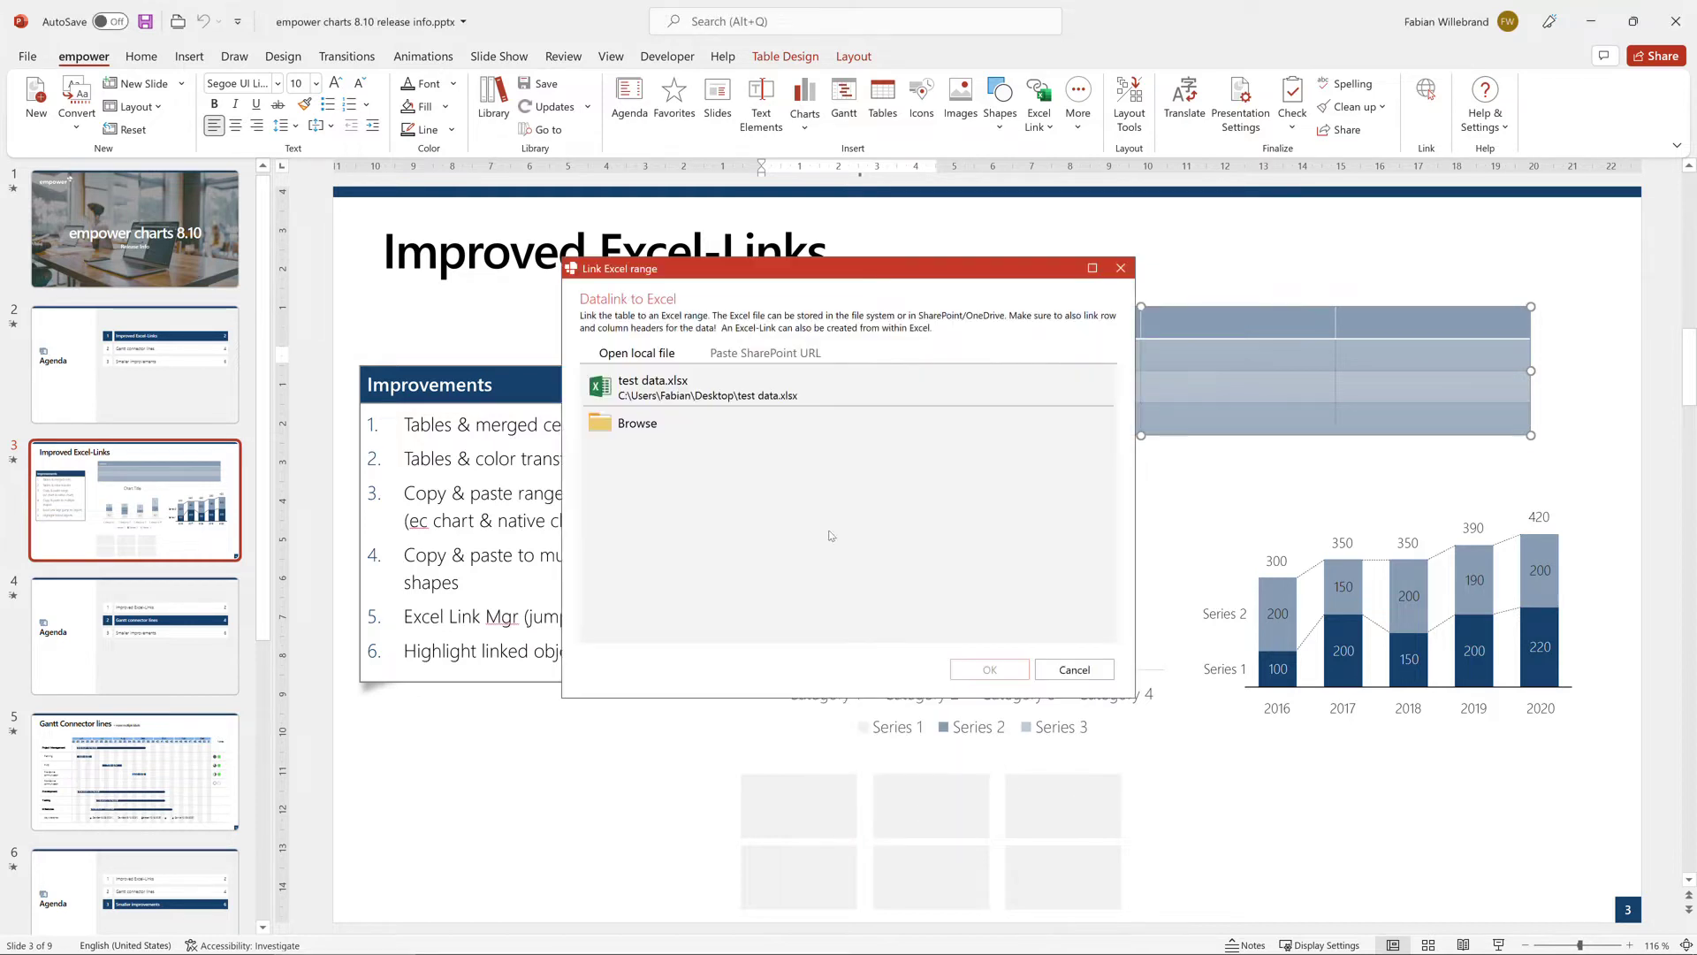
click(643, 392)
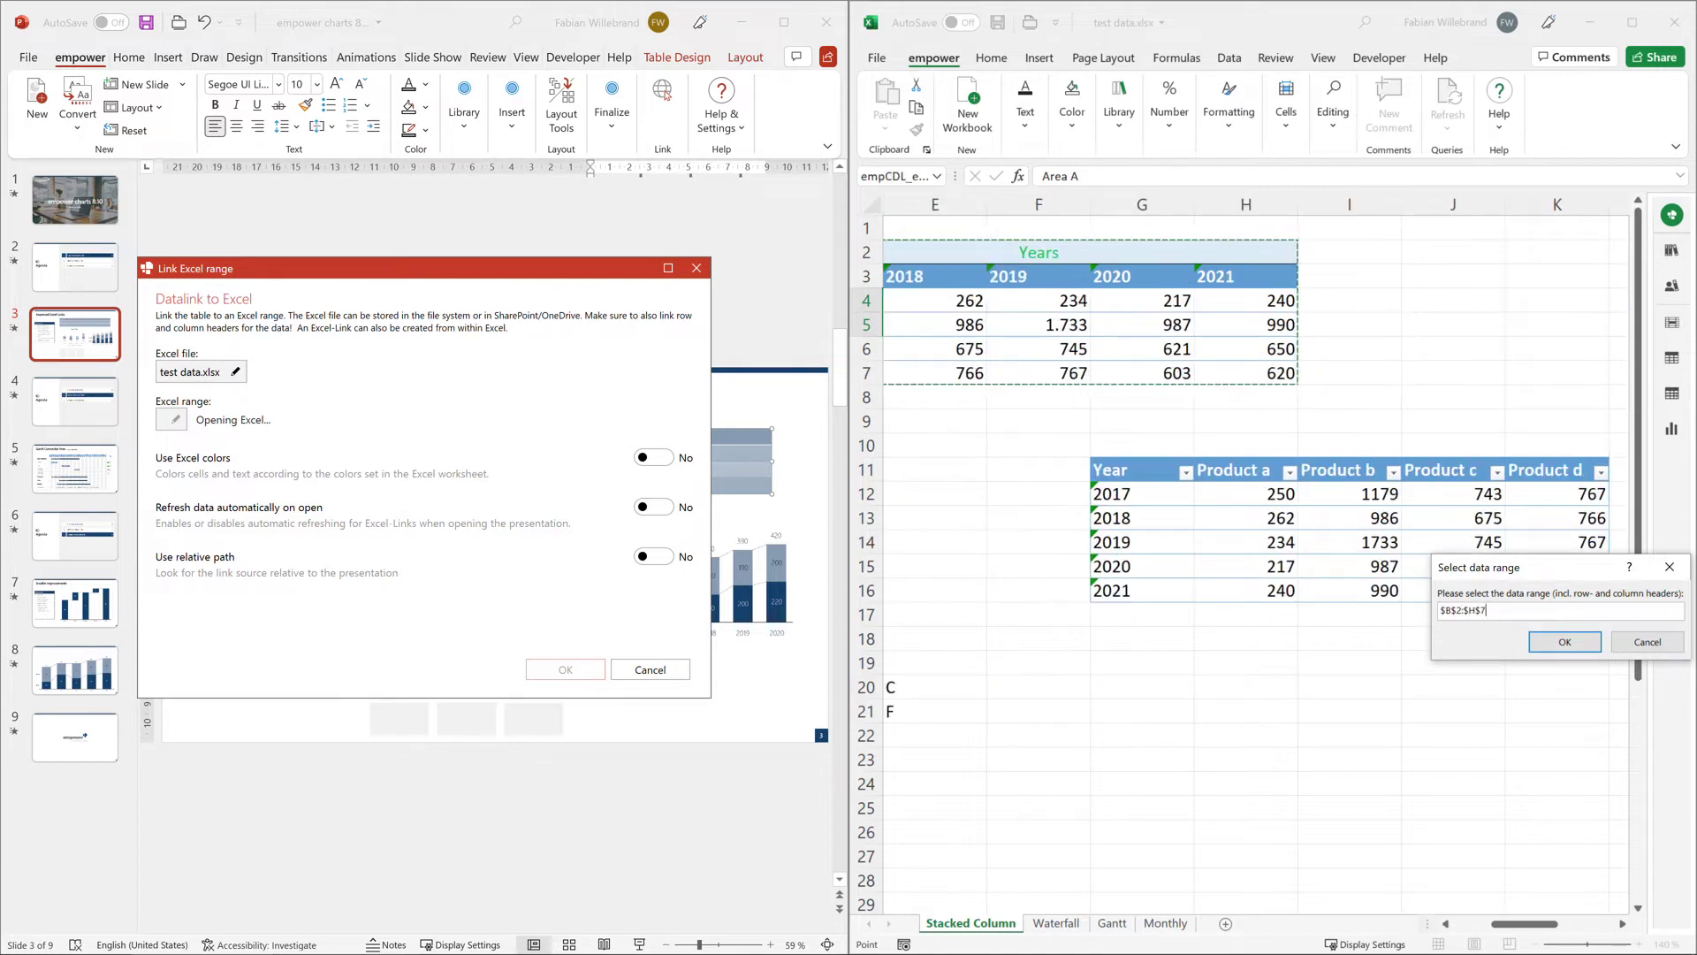
click(1564, 642)
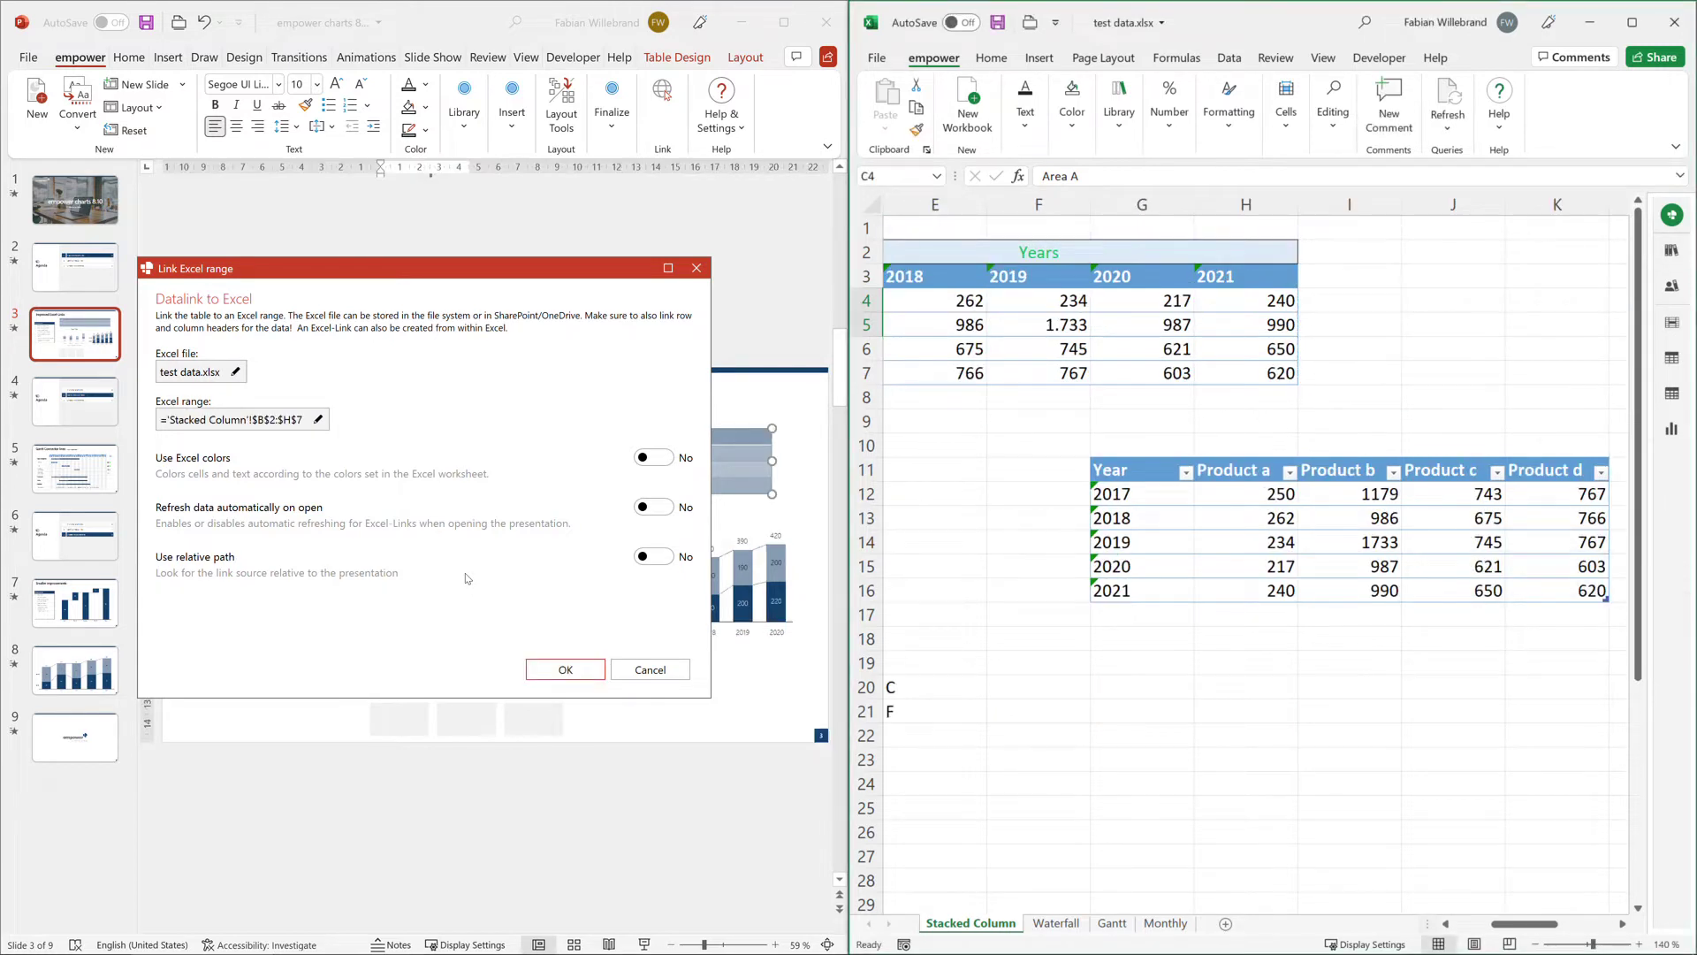
click(565, 669)
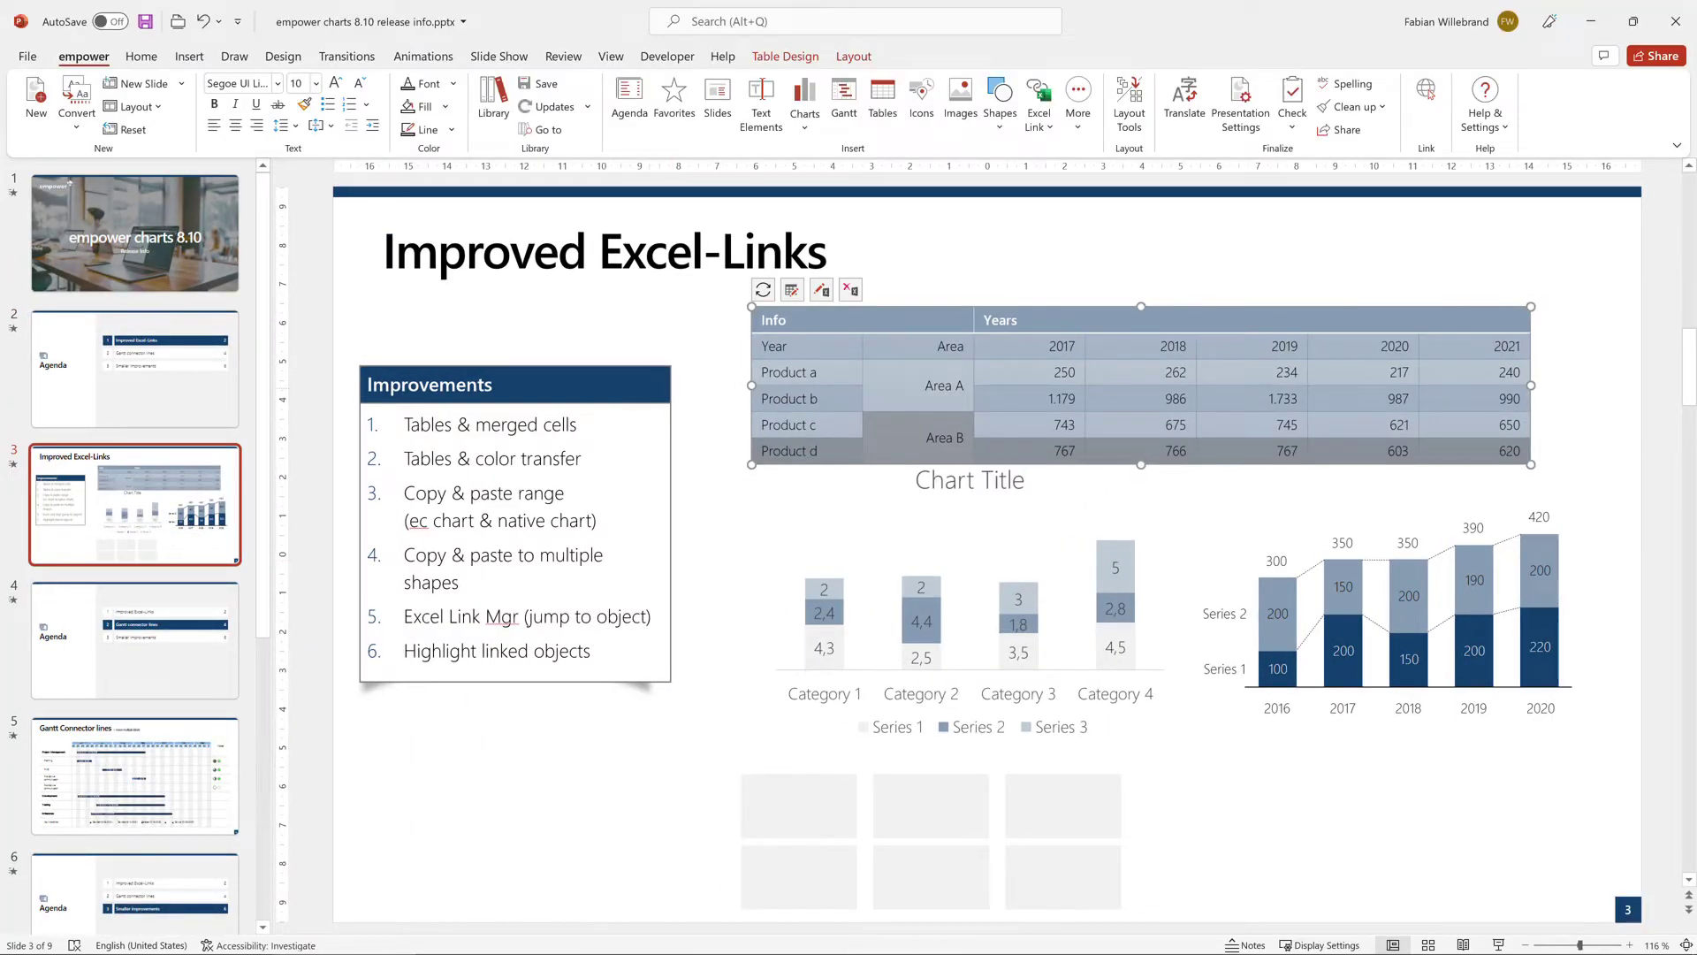
click(724, 398)
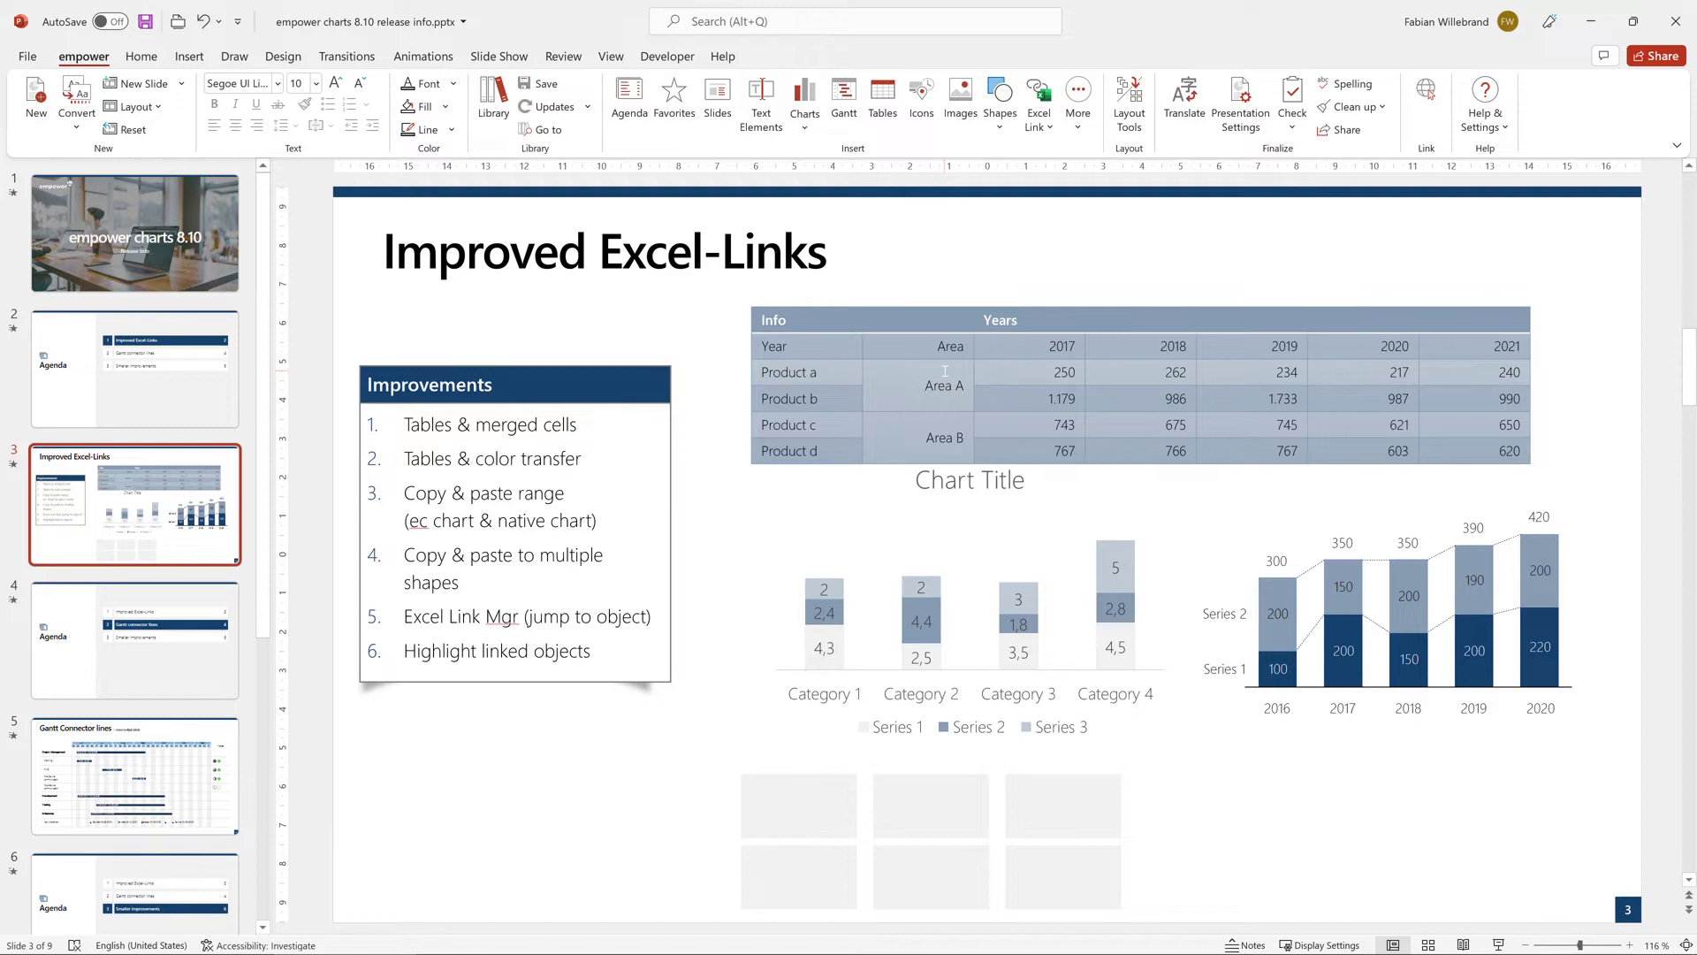
Step: Set the linked table's Excel-Link to Use Excel colors: Yes, then return to the workbook
click(945, 371)
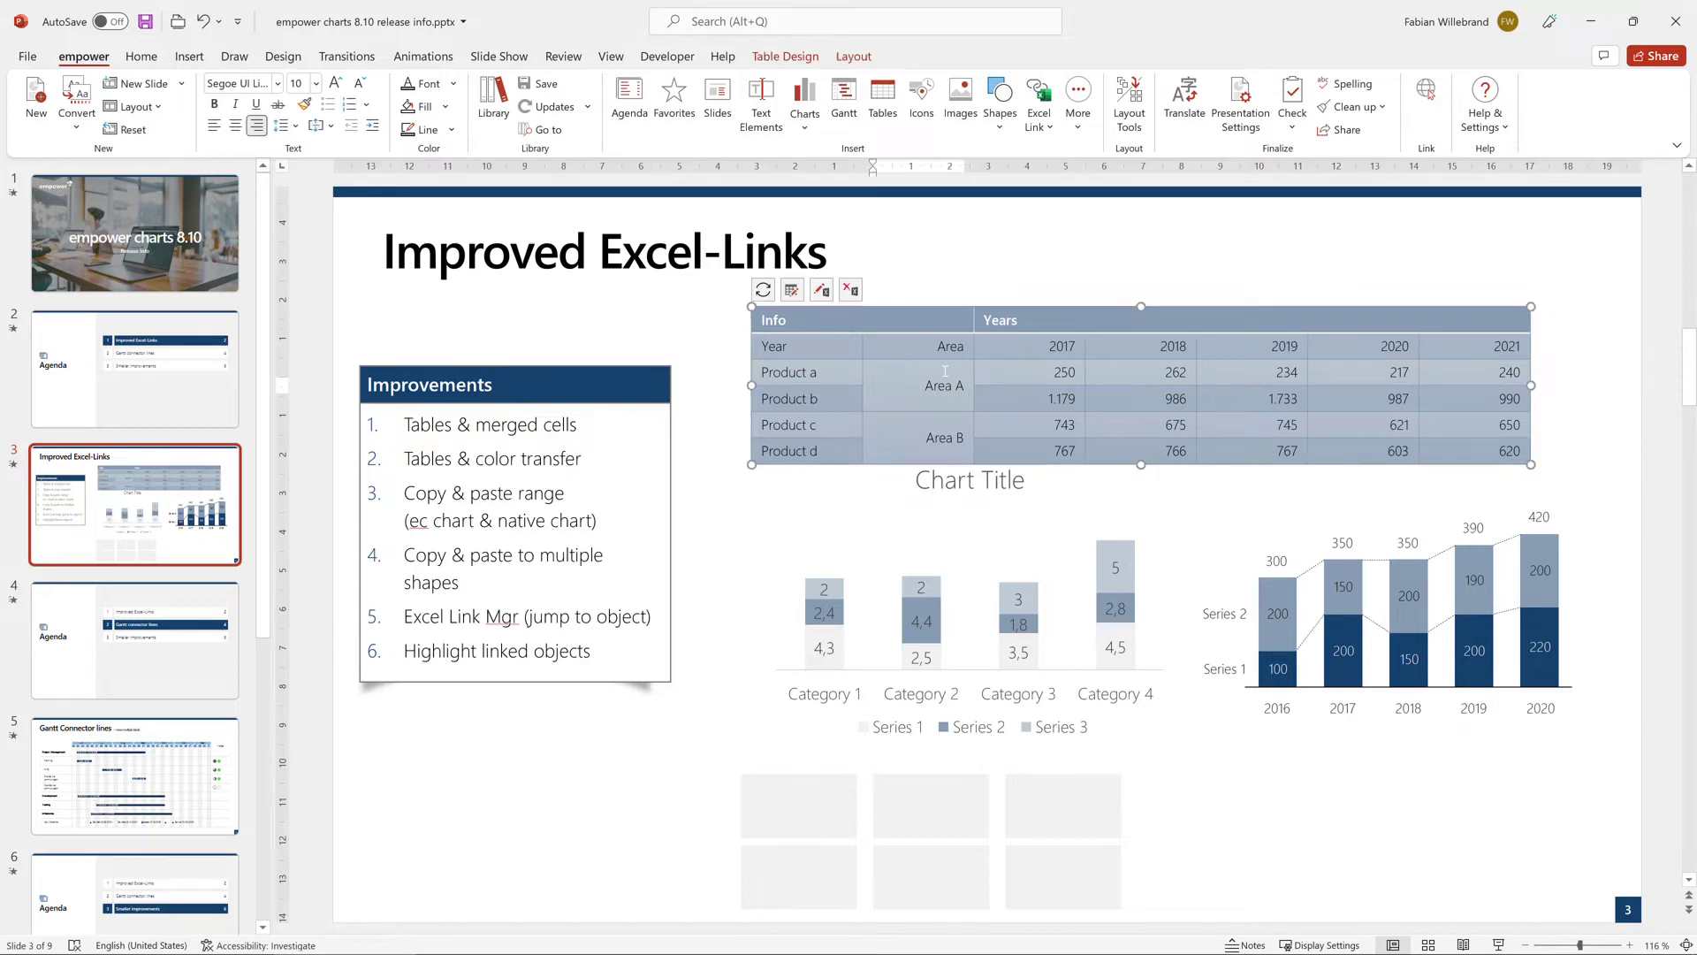
click(829, 291)
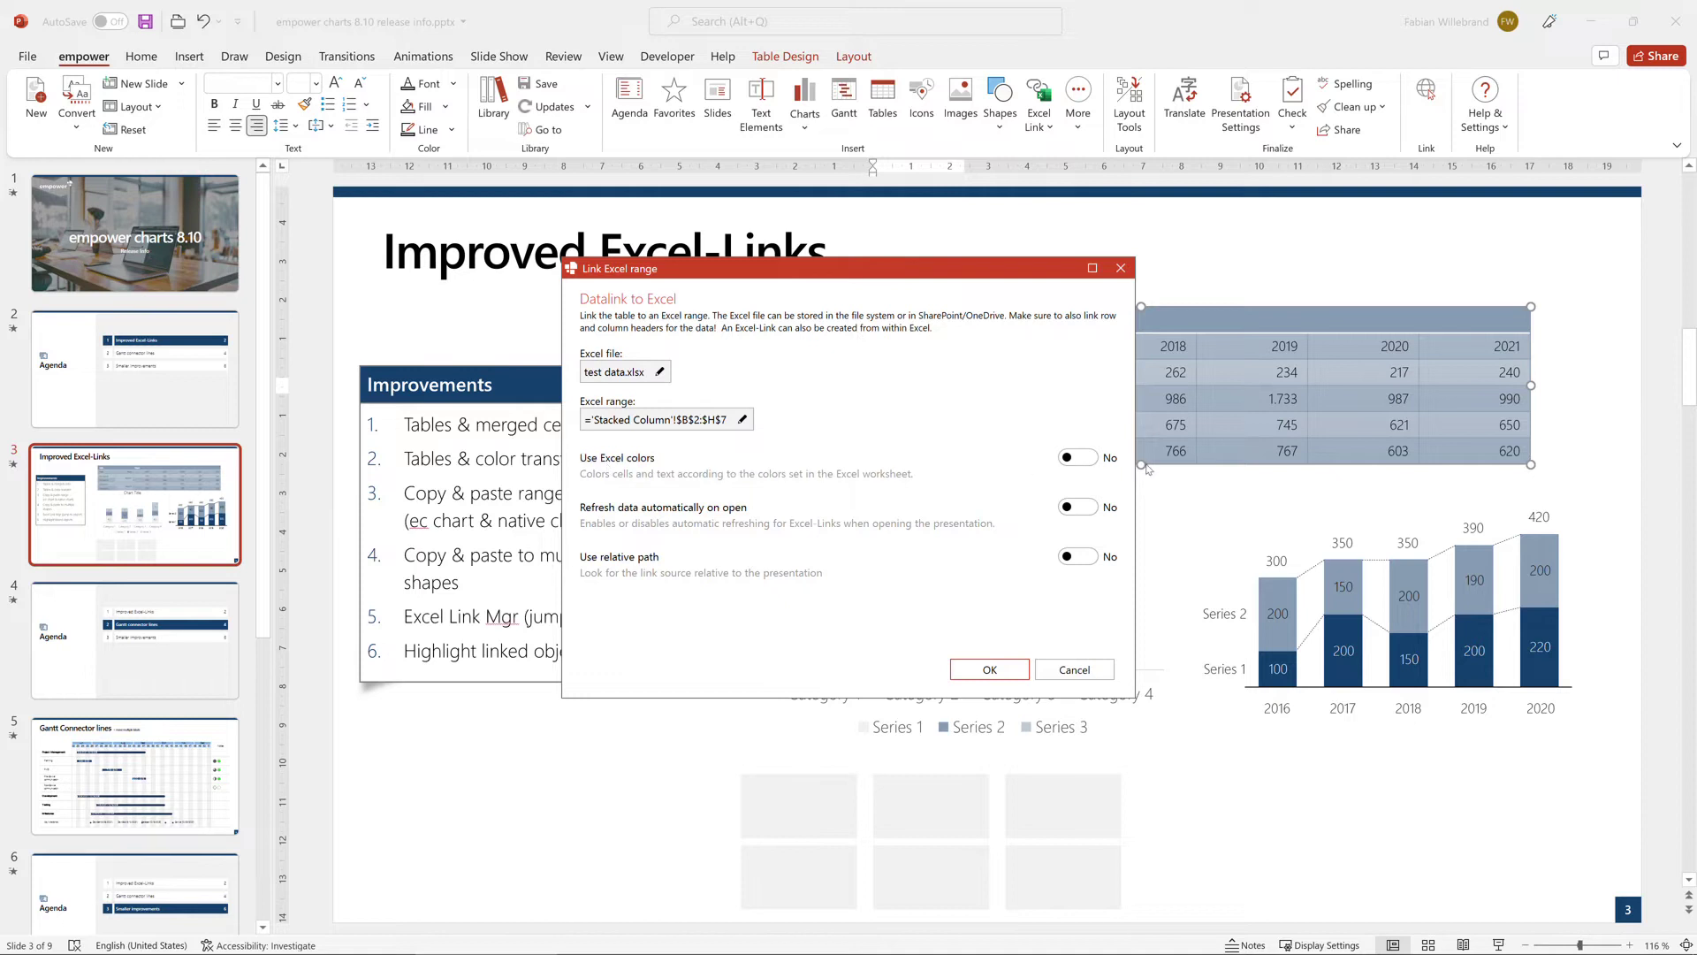
click(1080, 458)
click(982, 666)
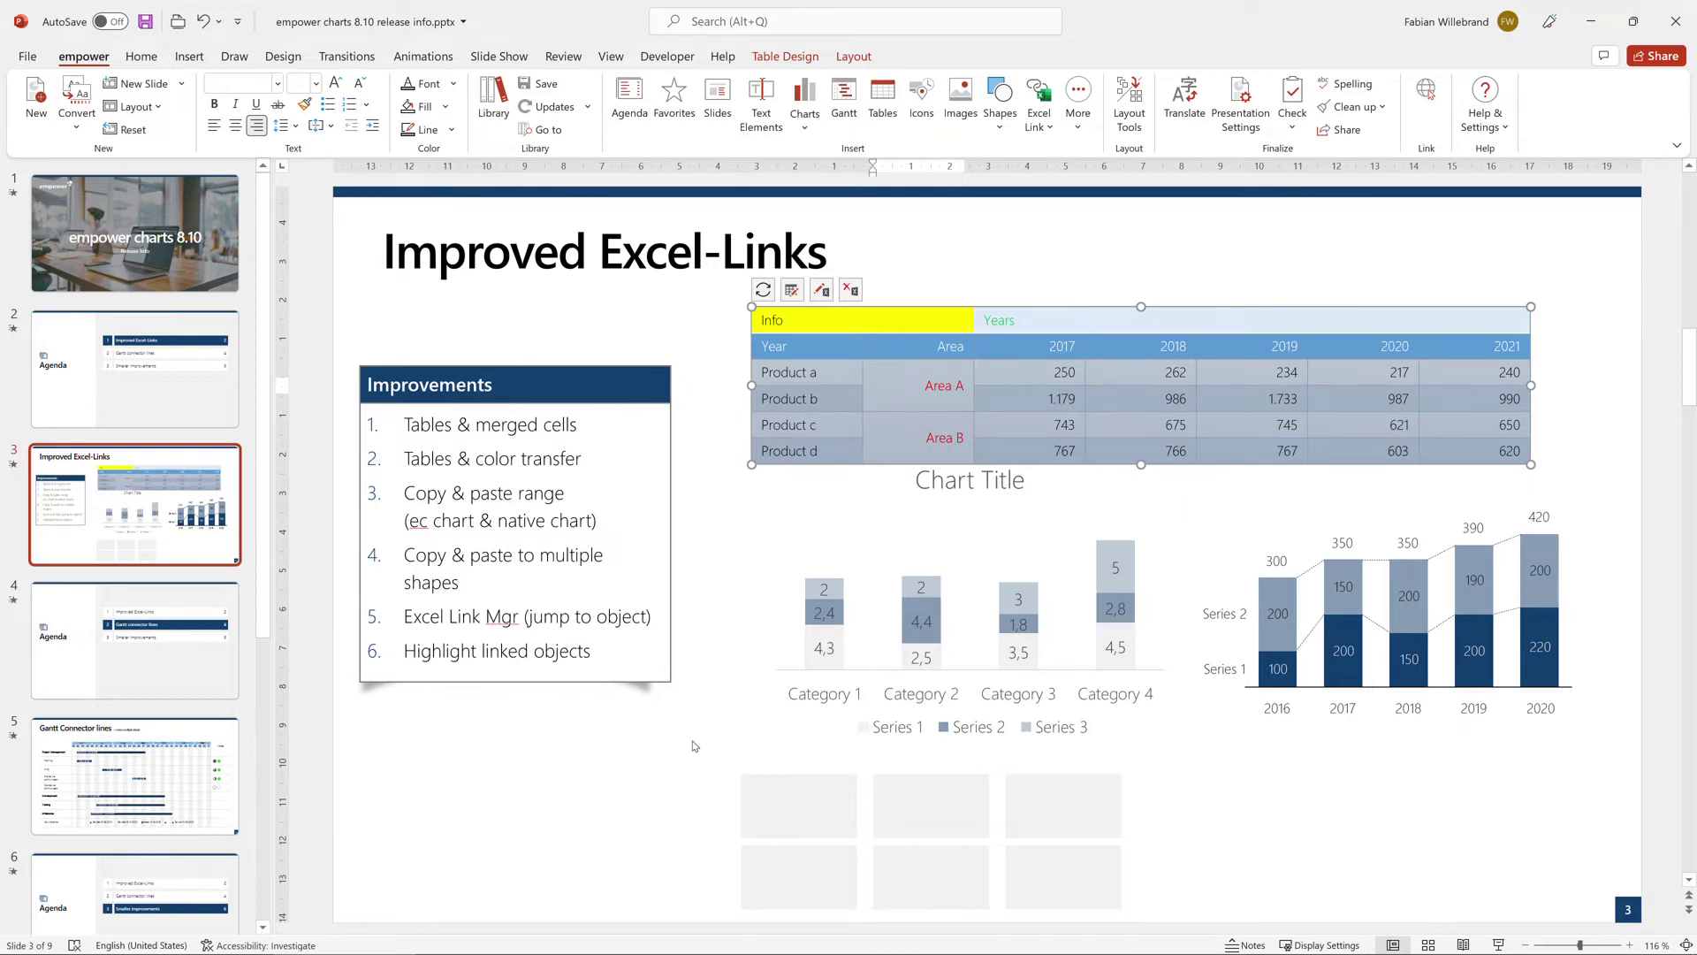
key(alt+Tab)
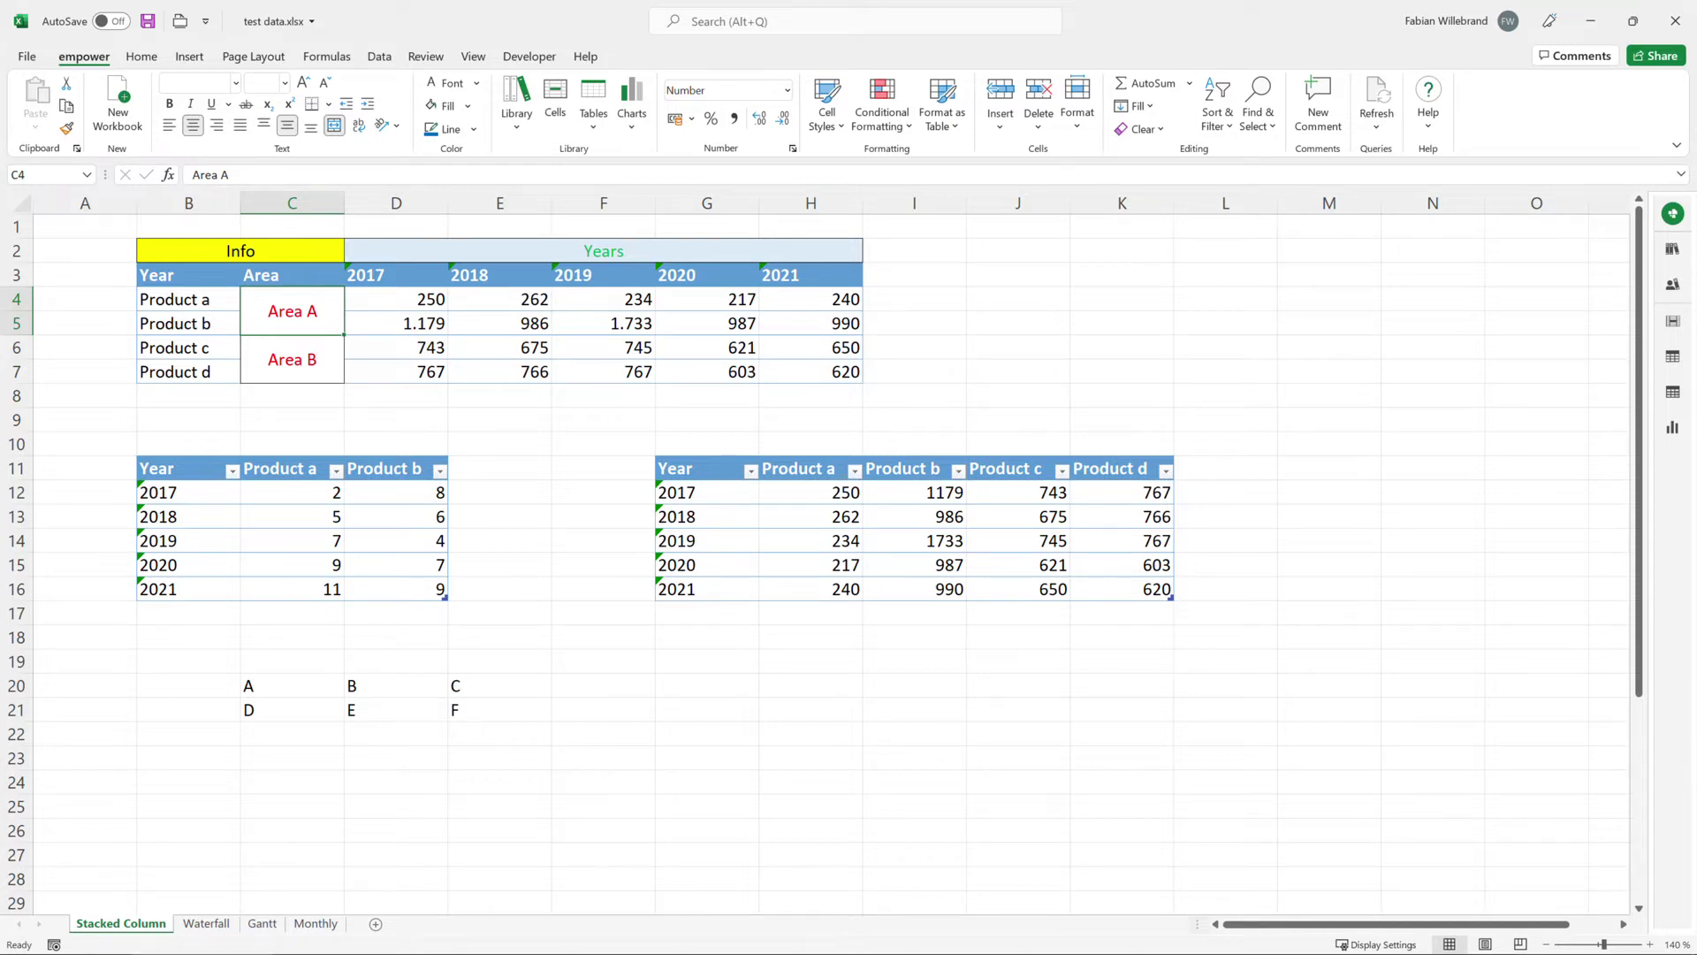
Step: Copy the Year/Product a/Product b range B11:D16 from Excel and return to PowerPoint
key(alt+Tab)
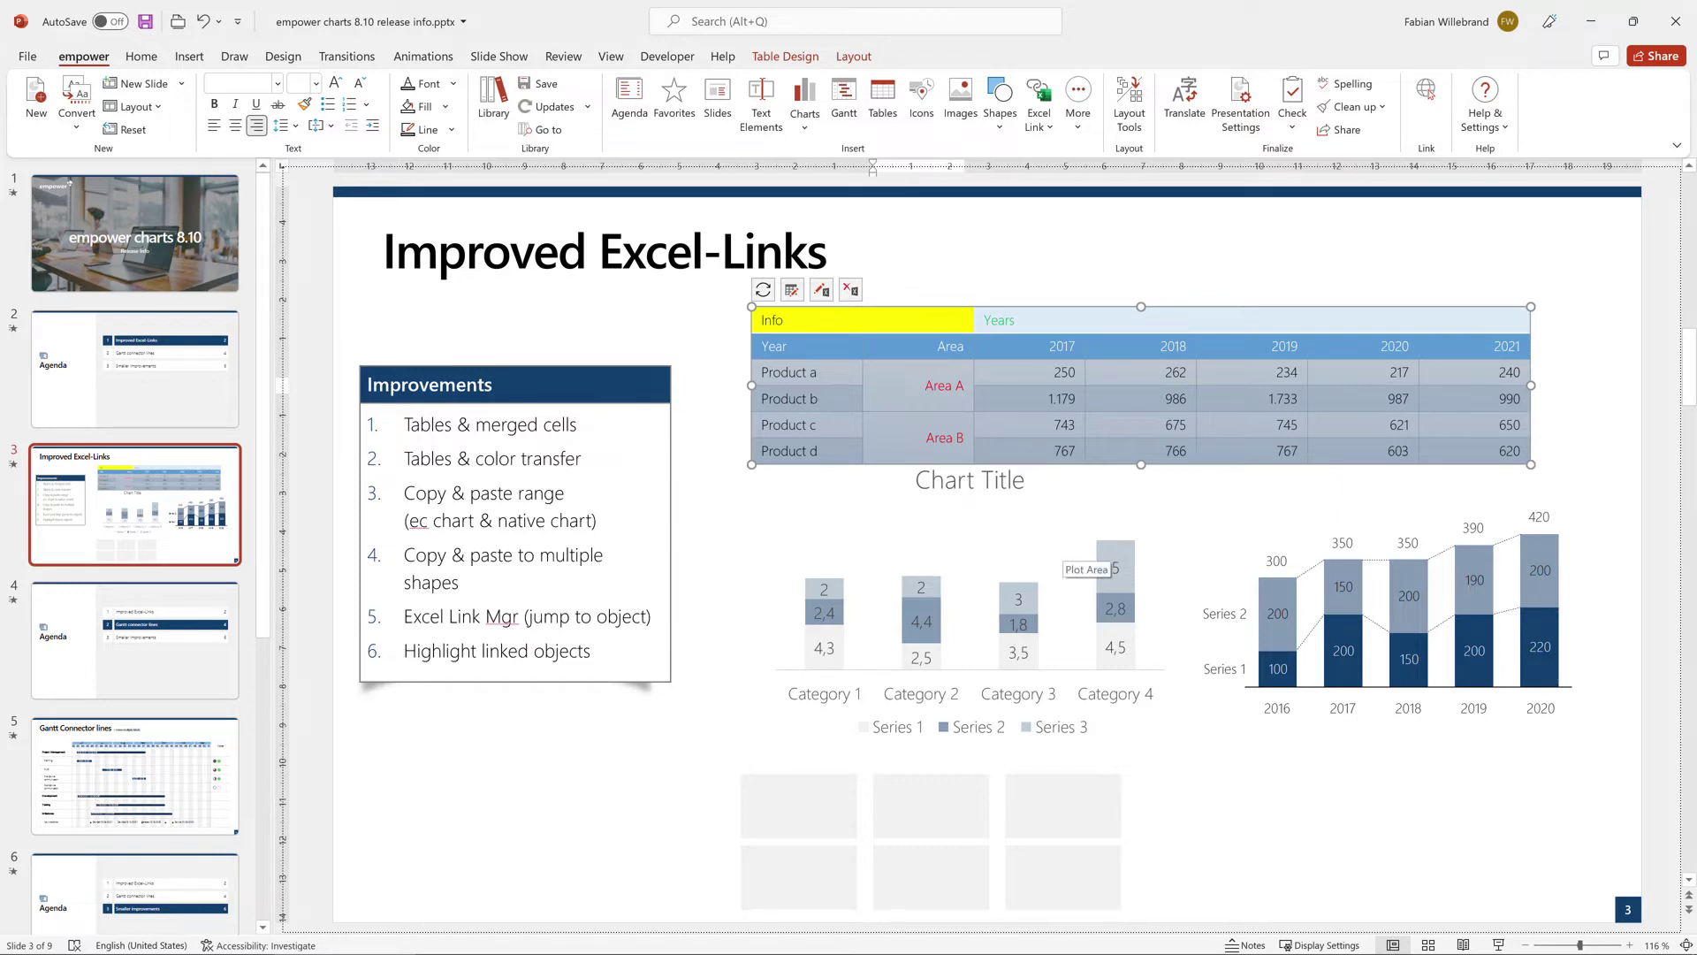
key(alt+Tab)
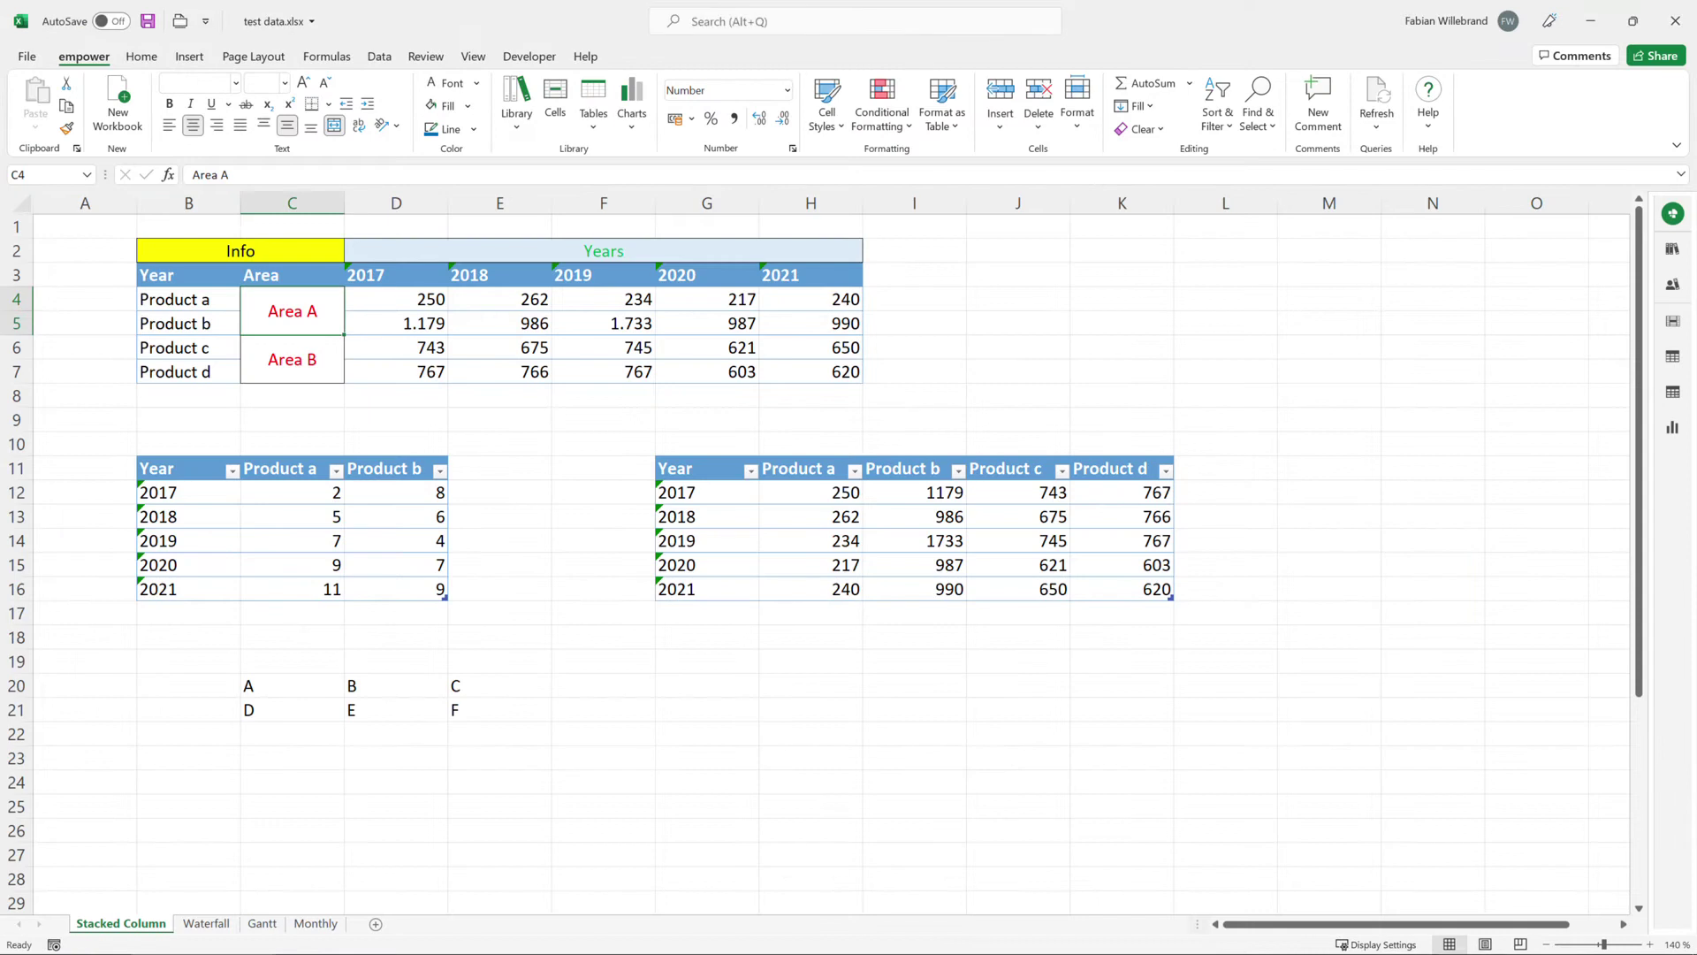
drag(177, 469, 407, 589)
key(ctrl+c)
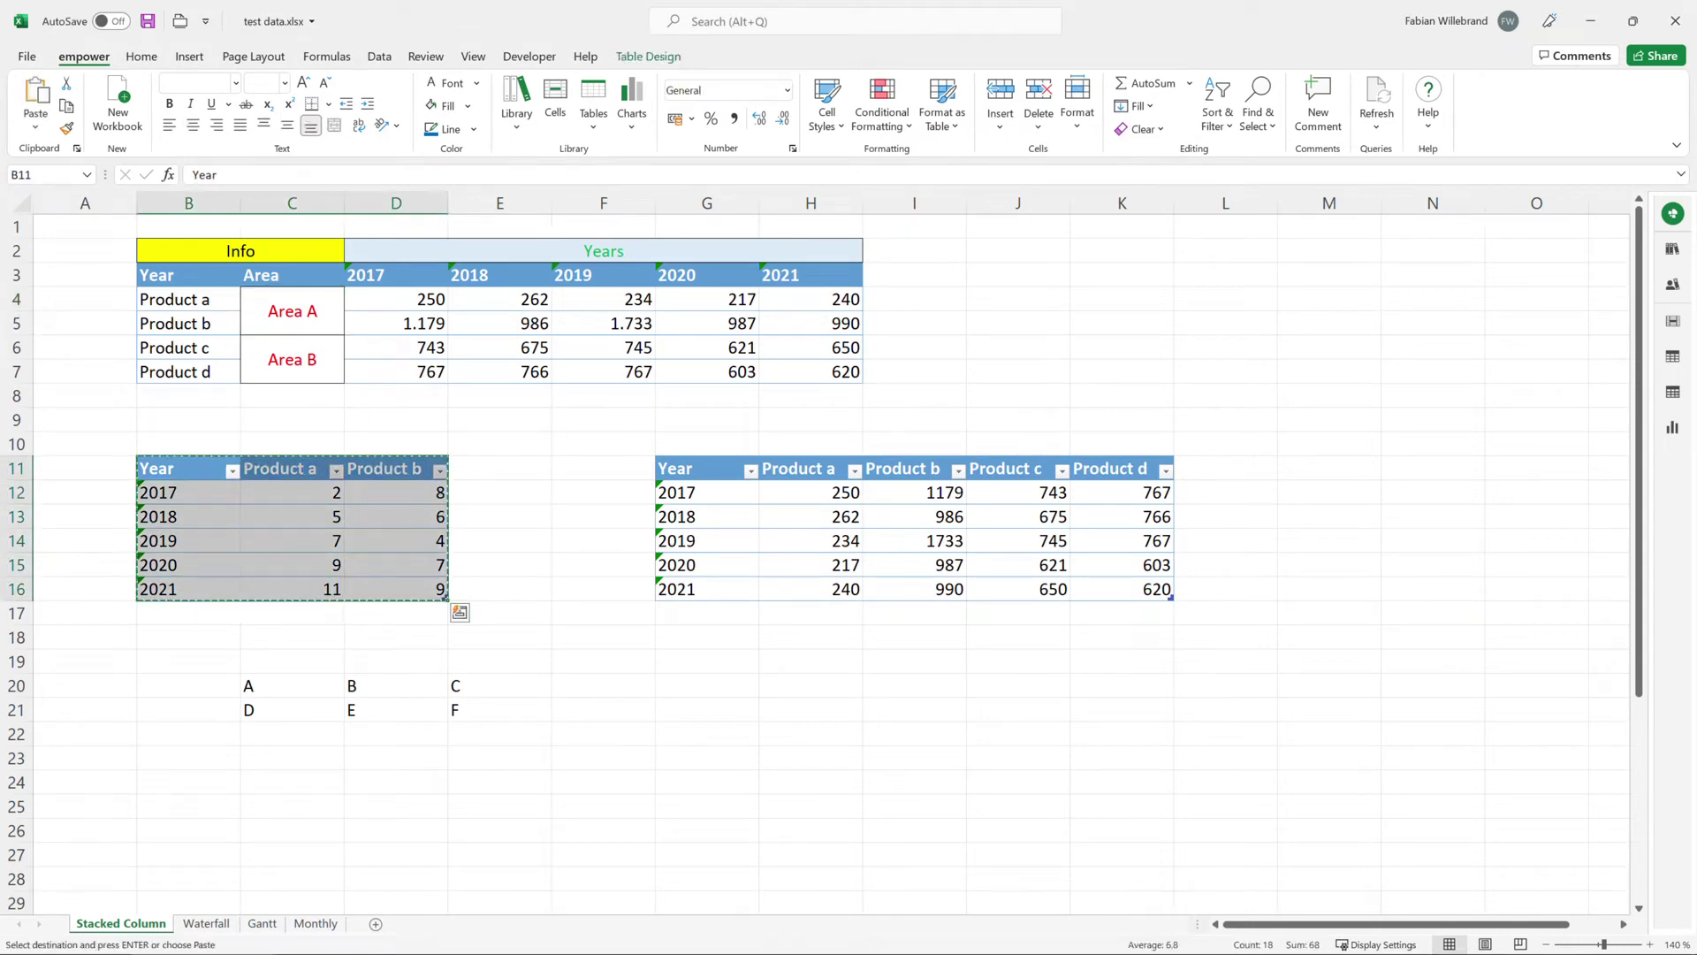
key(alt+Tab)
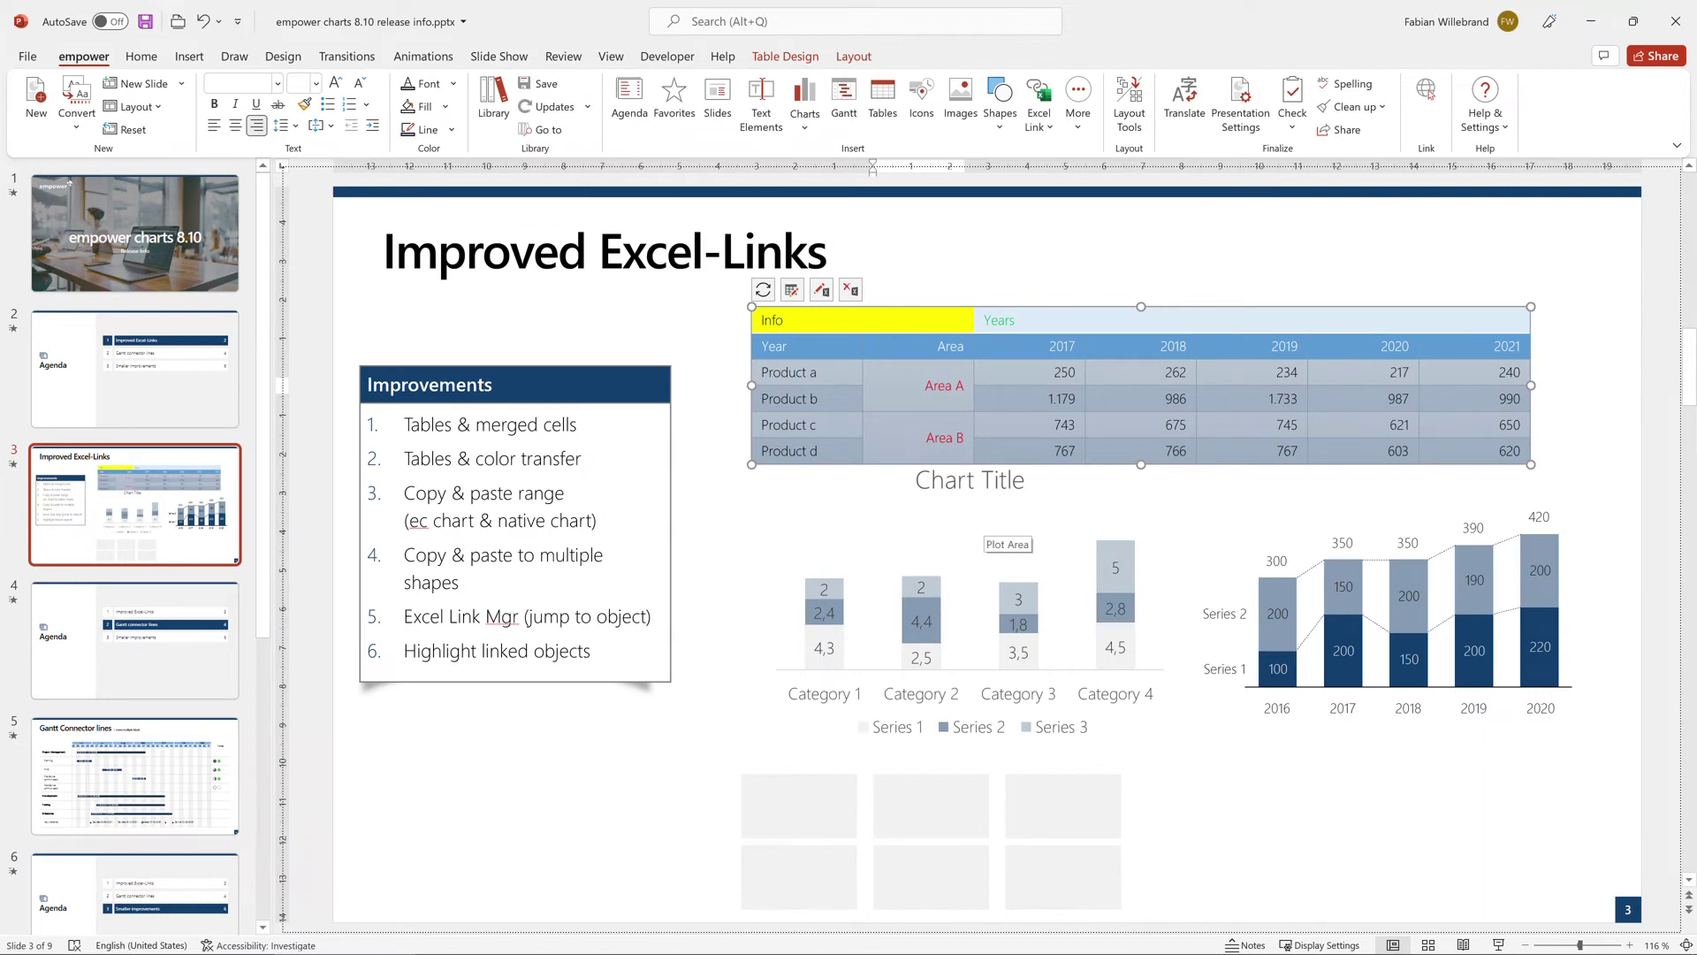
Step: Paste the copied data onto the left native chart, converting it to an Excel-linked empower chart
click(1003, 534)
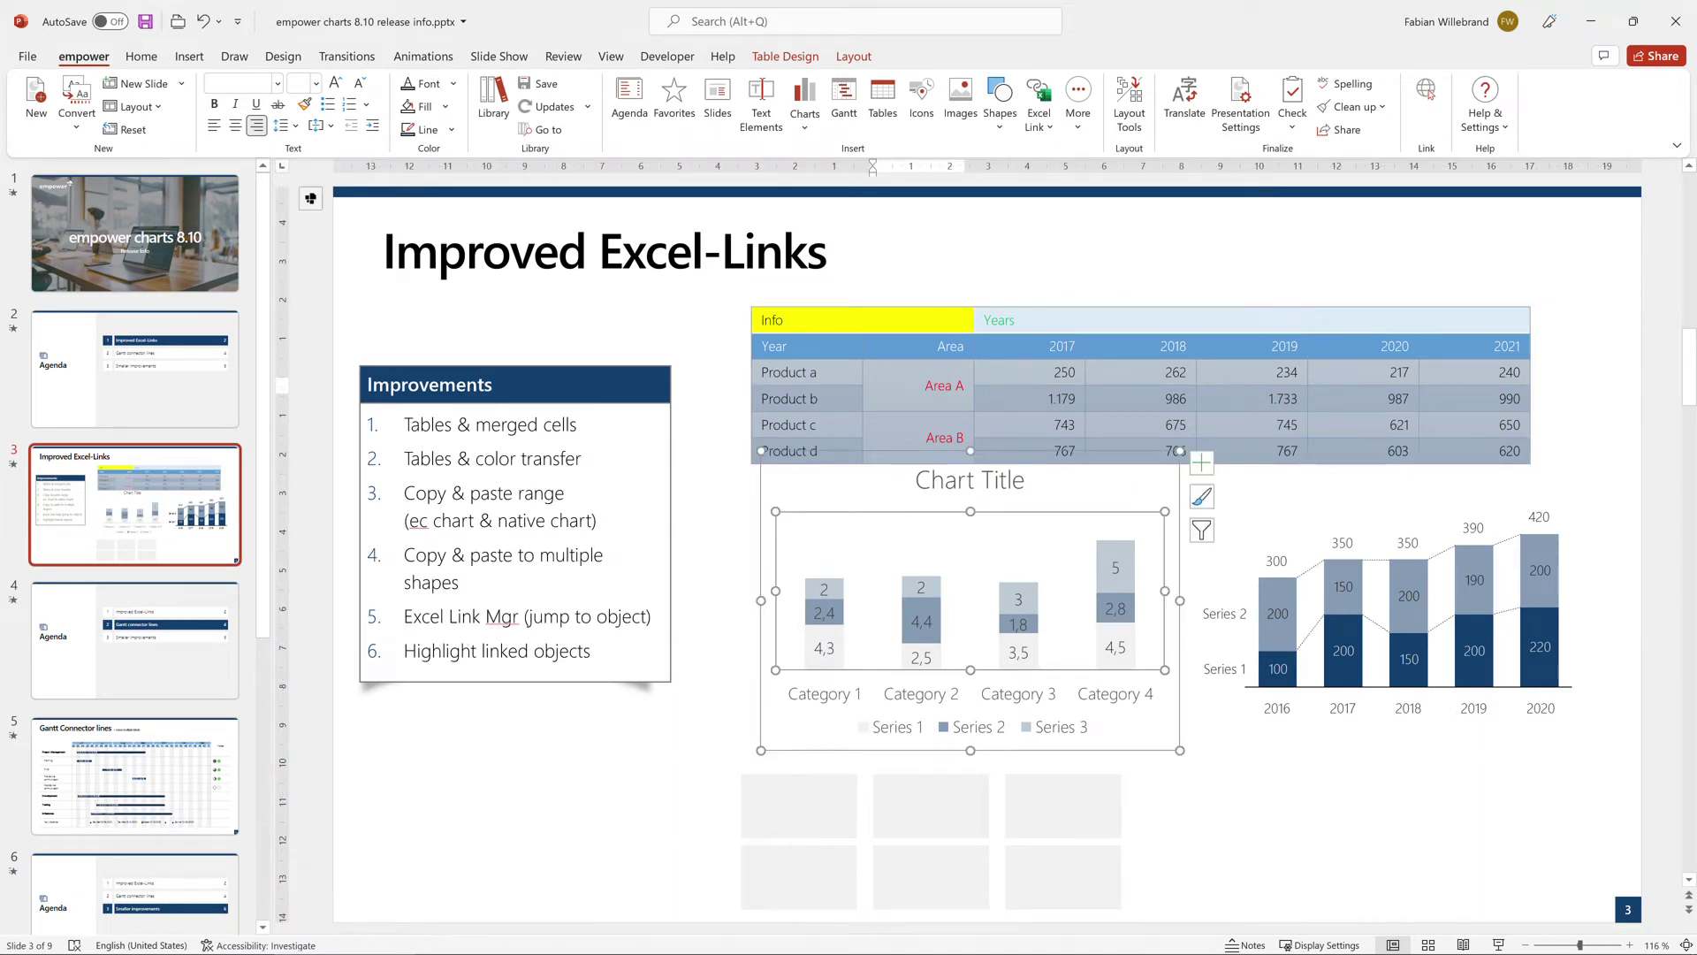
key(ctrl+v)
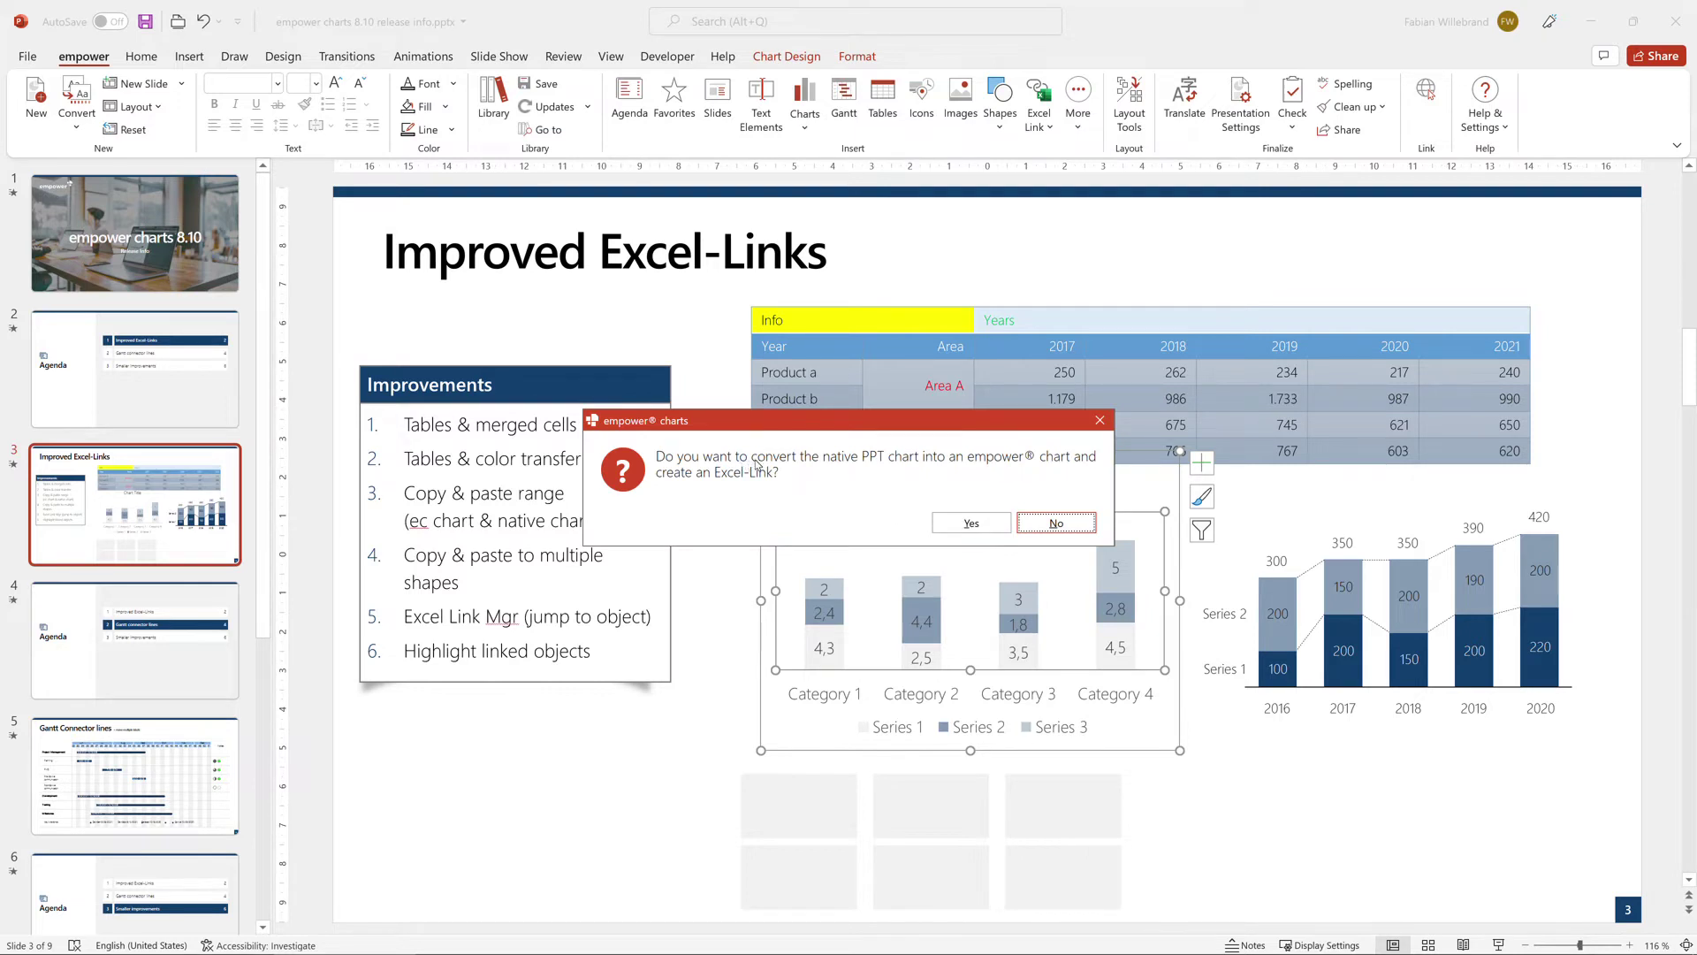
click(950, 522)
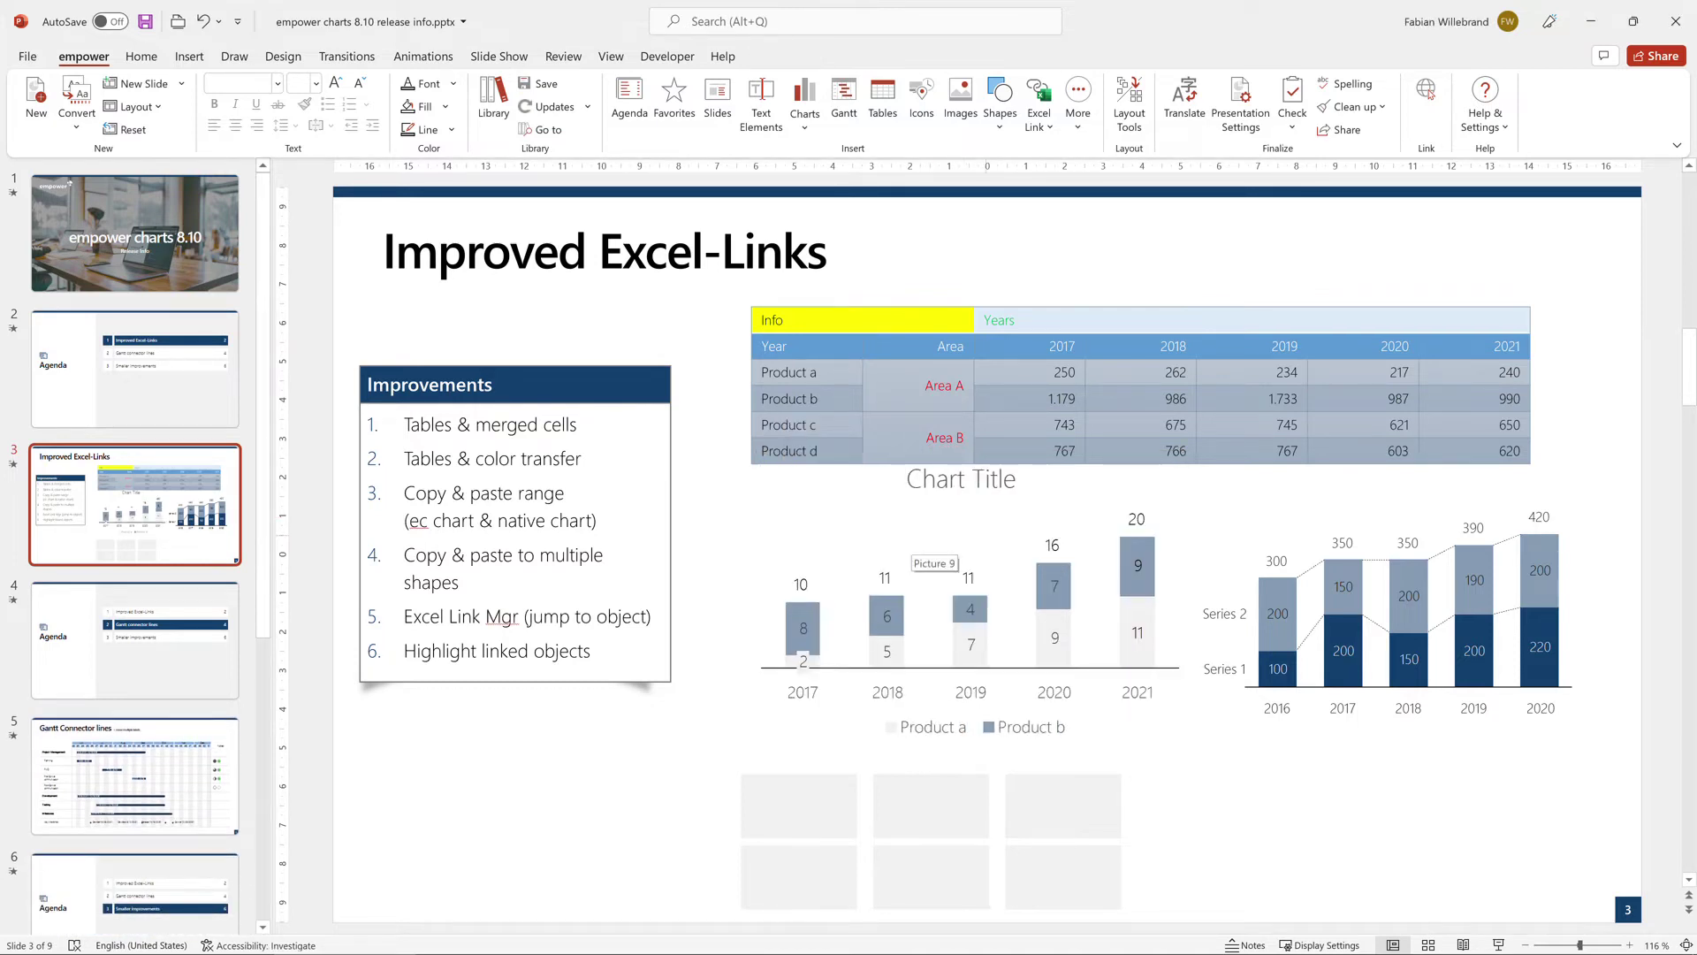
click(935, 563)
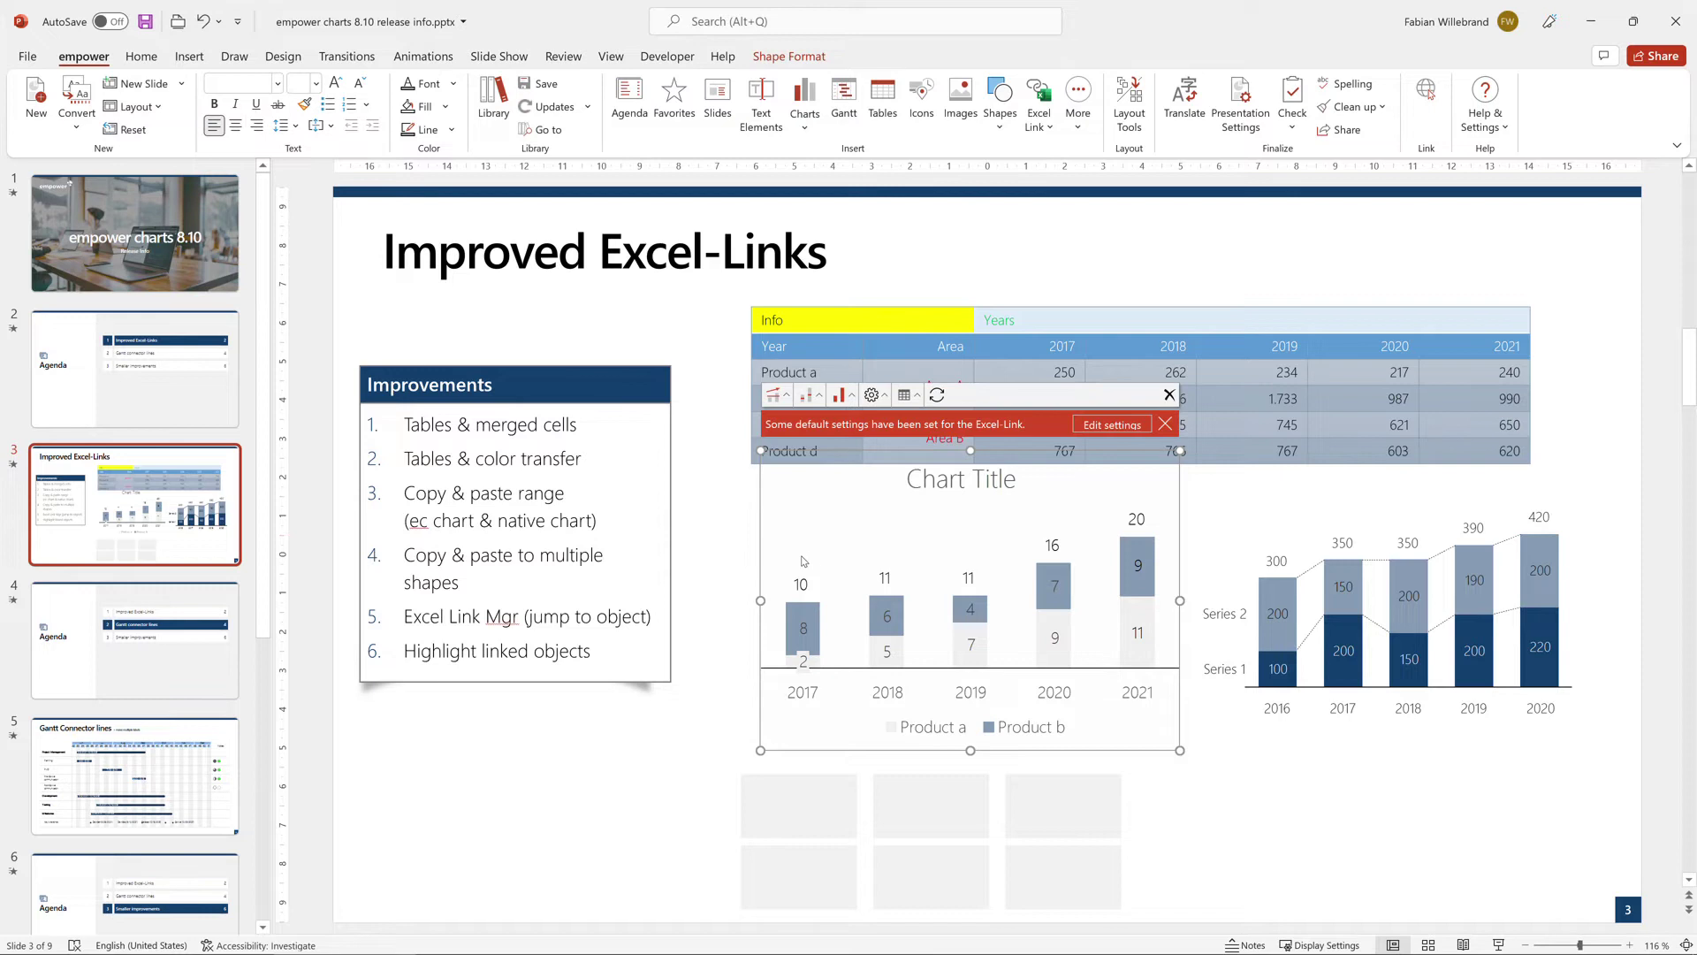
click(717, 541)
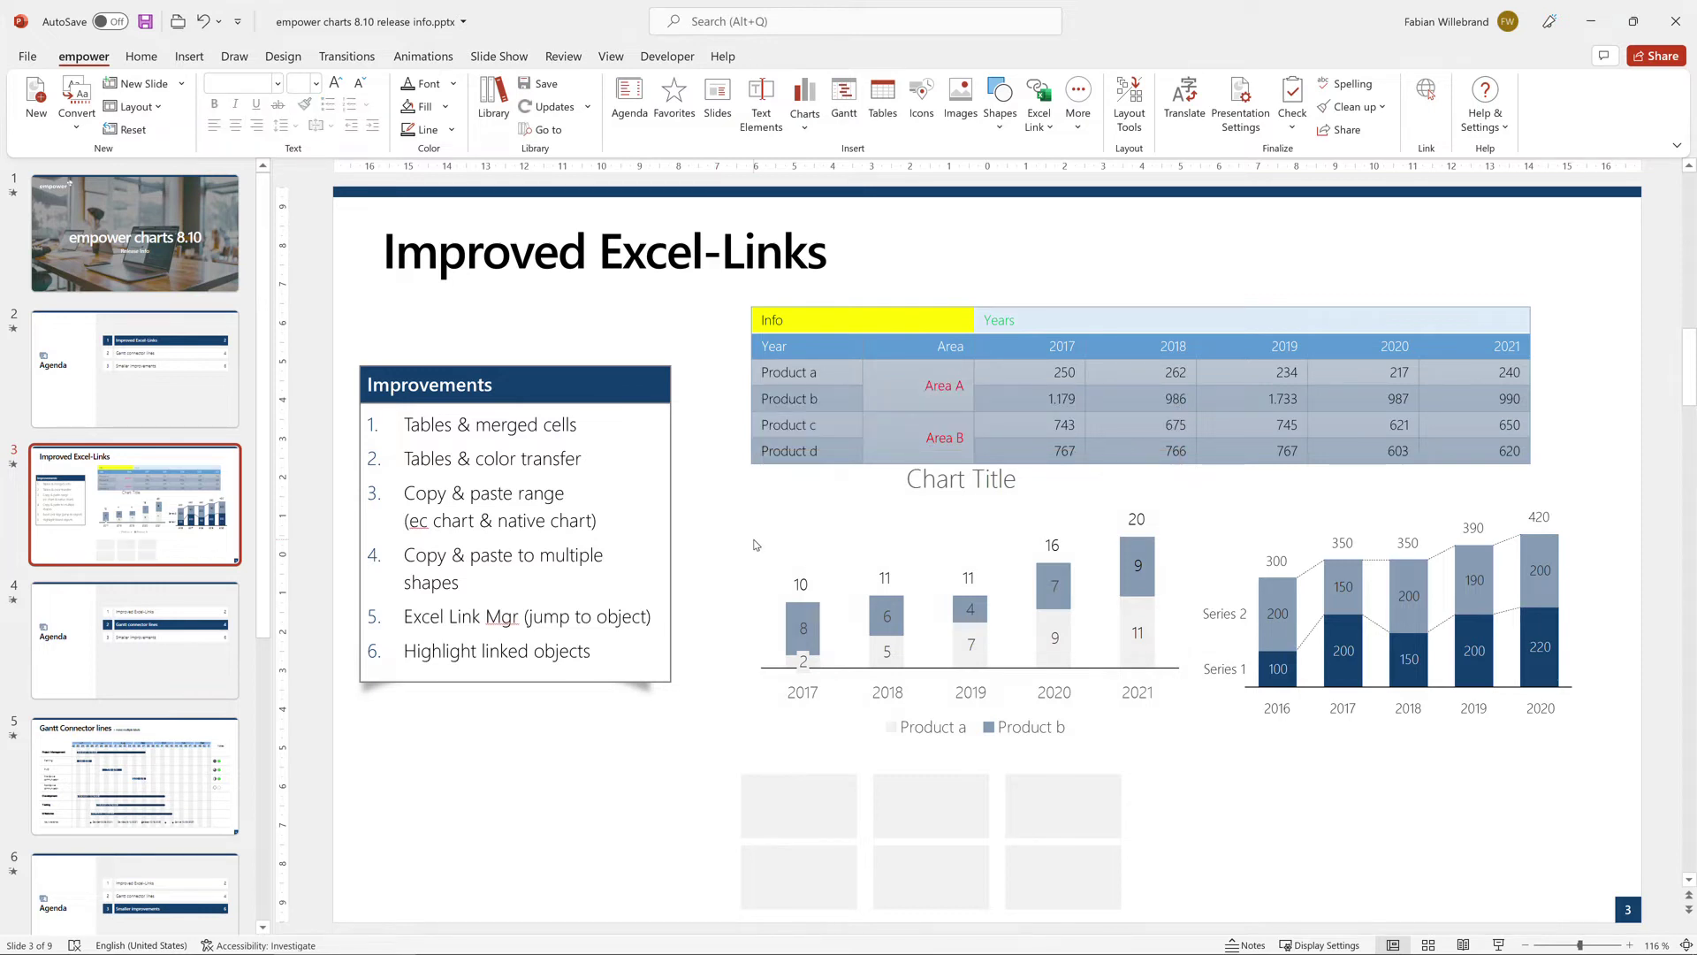
Step: Copy the Year–Product d range G11:K16 from Excel and paste it into the right chart
key(alt+Tab)
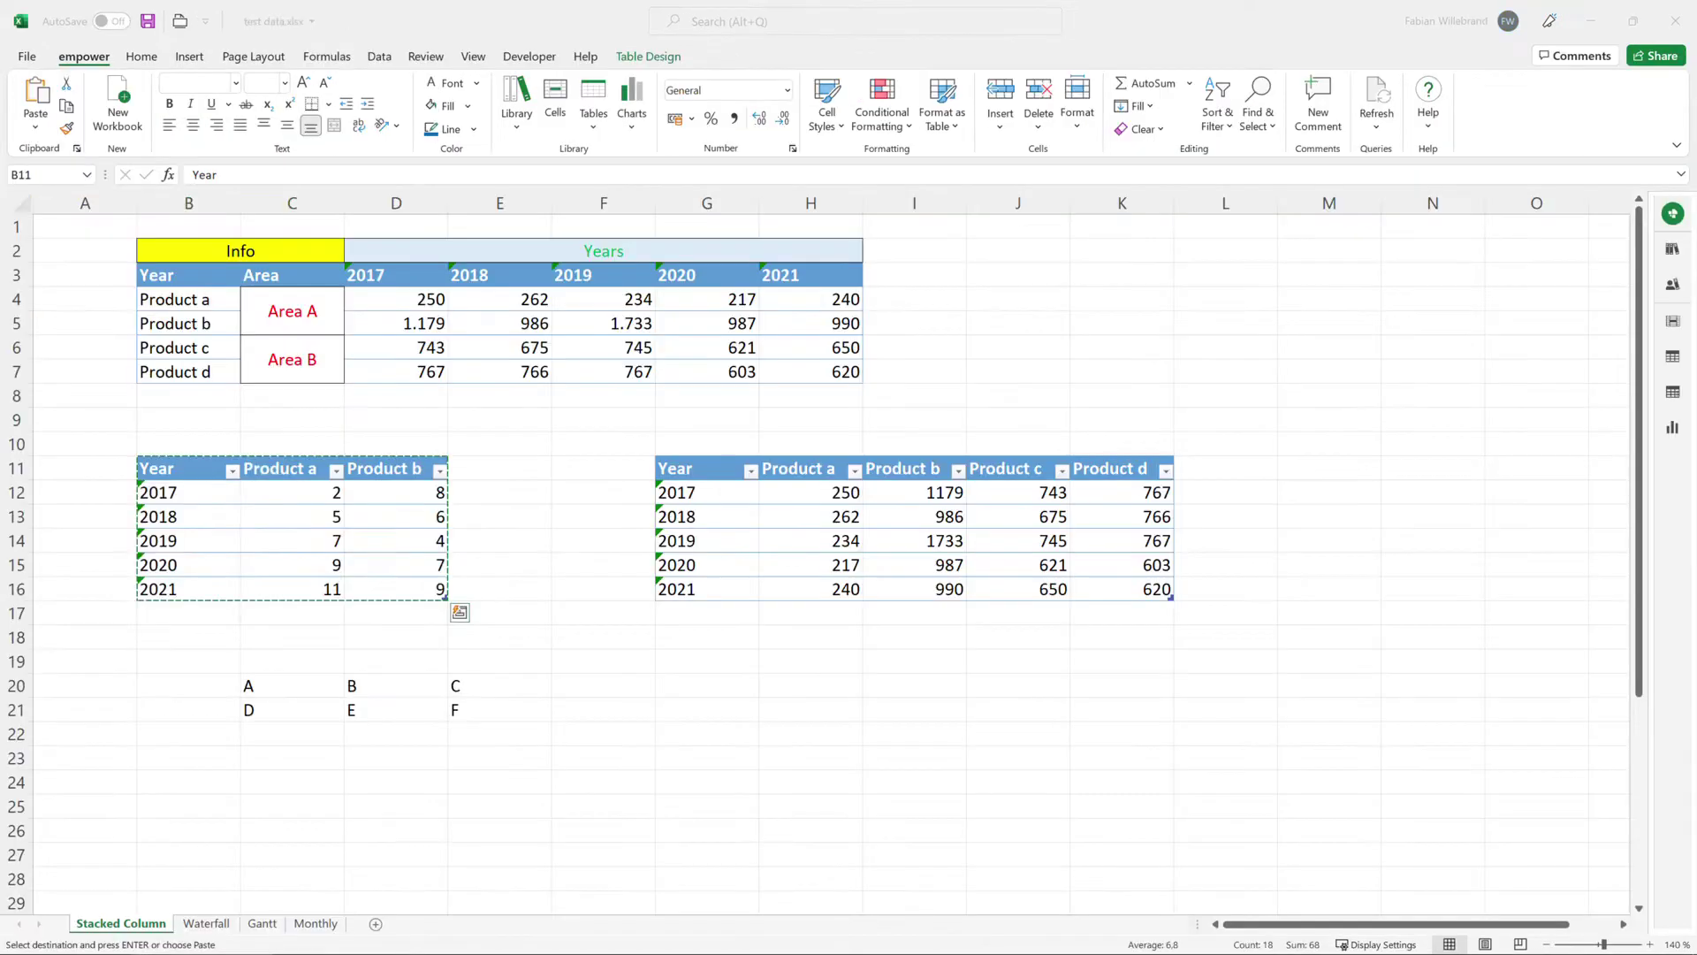
click(707, 468)
drag(707, 468, 1149, 589)
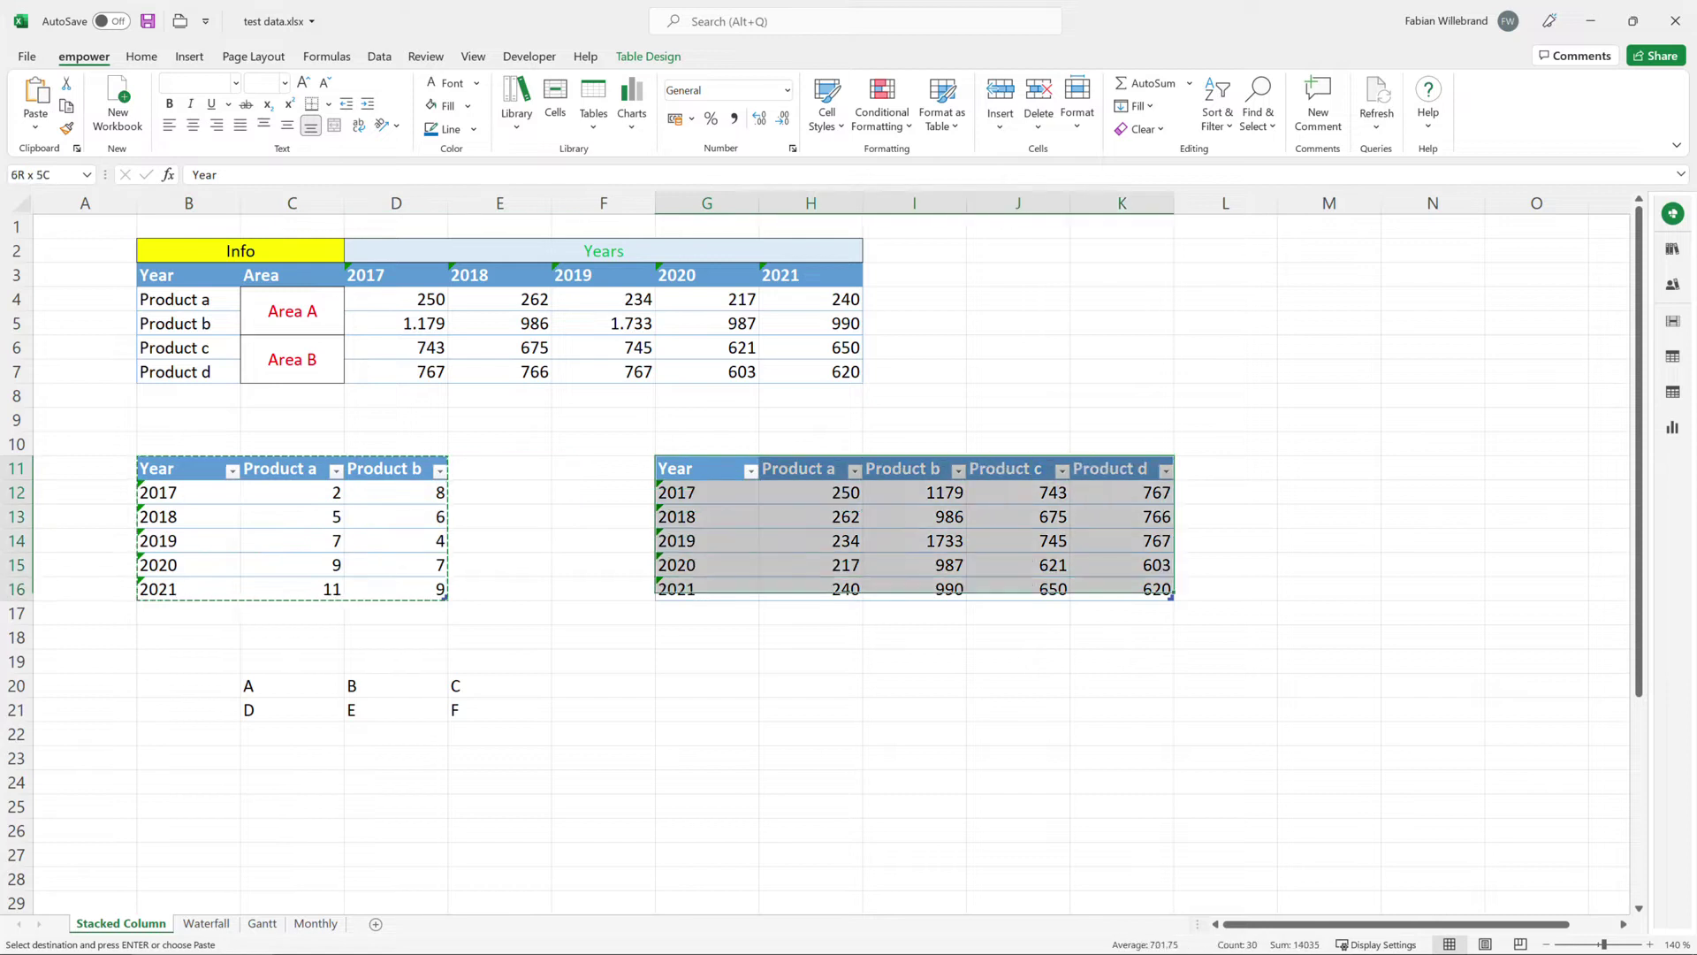
key(ctrl+c)
key(alt+Tab)
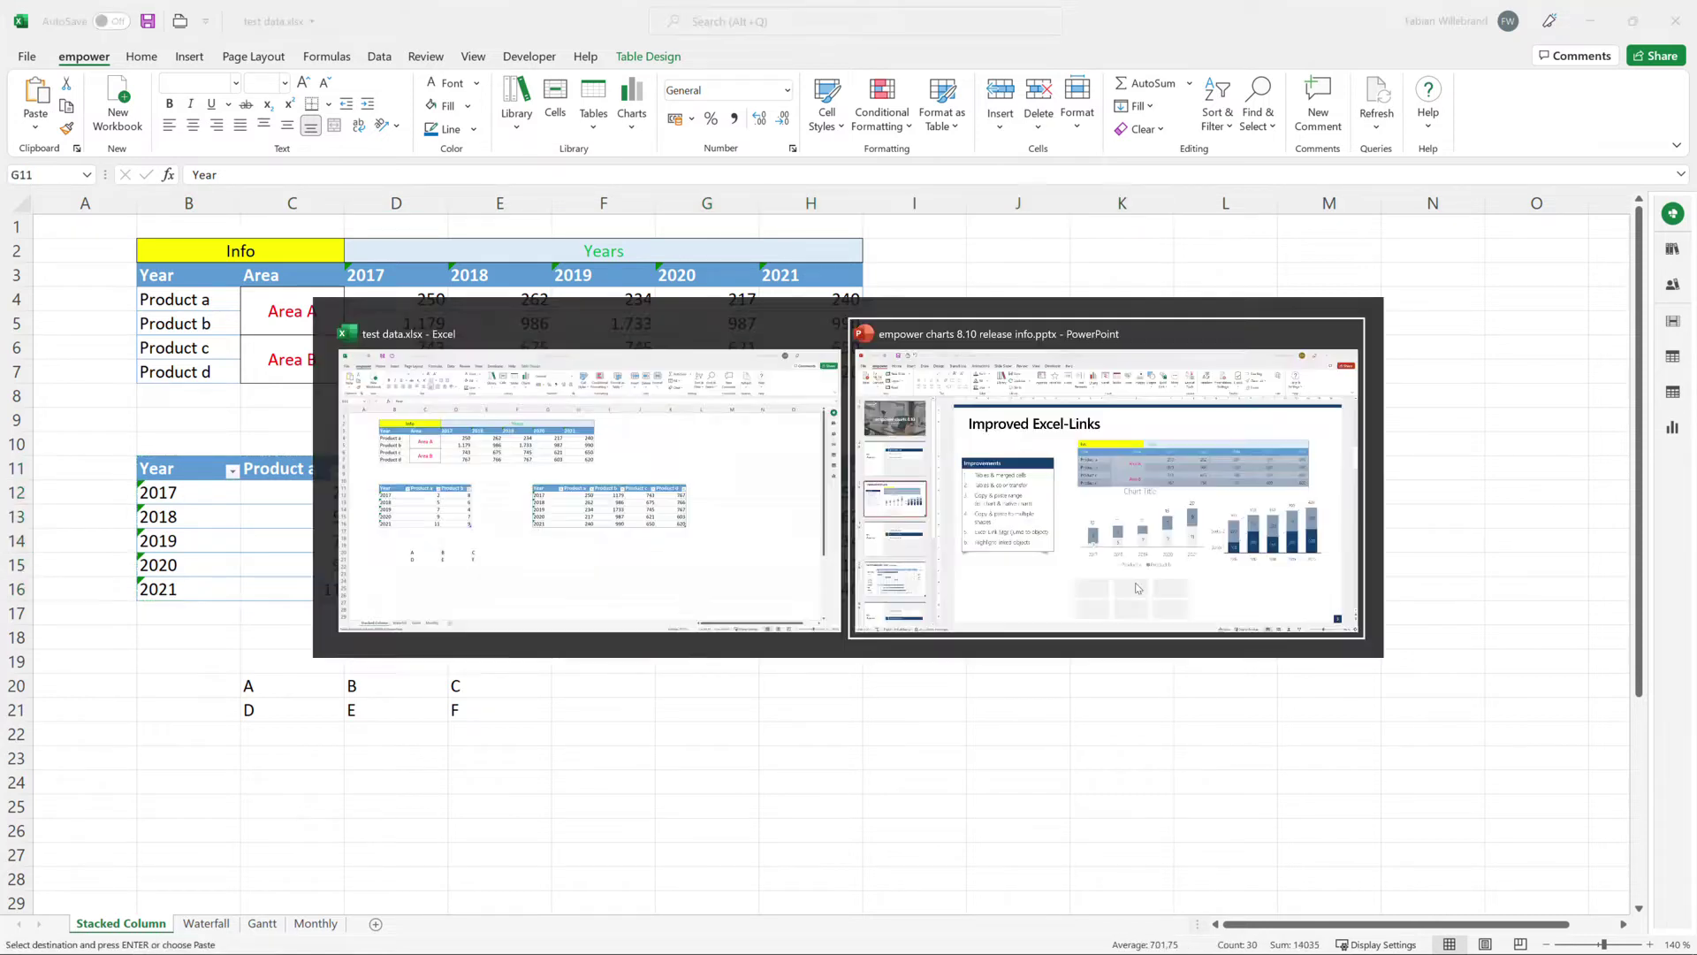
key(ctrl+v)
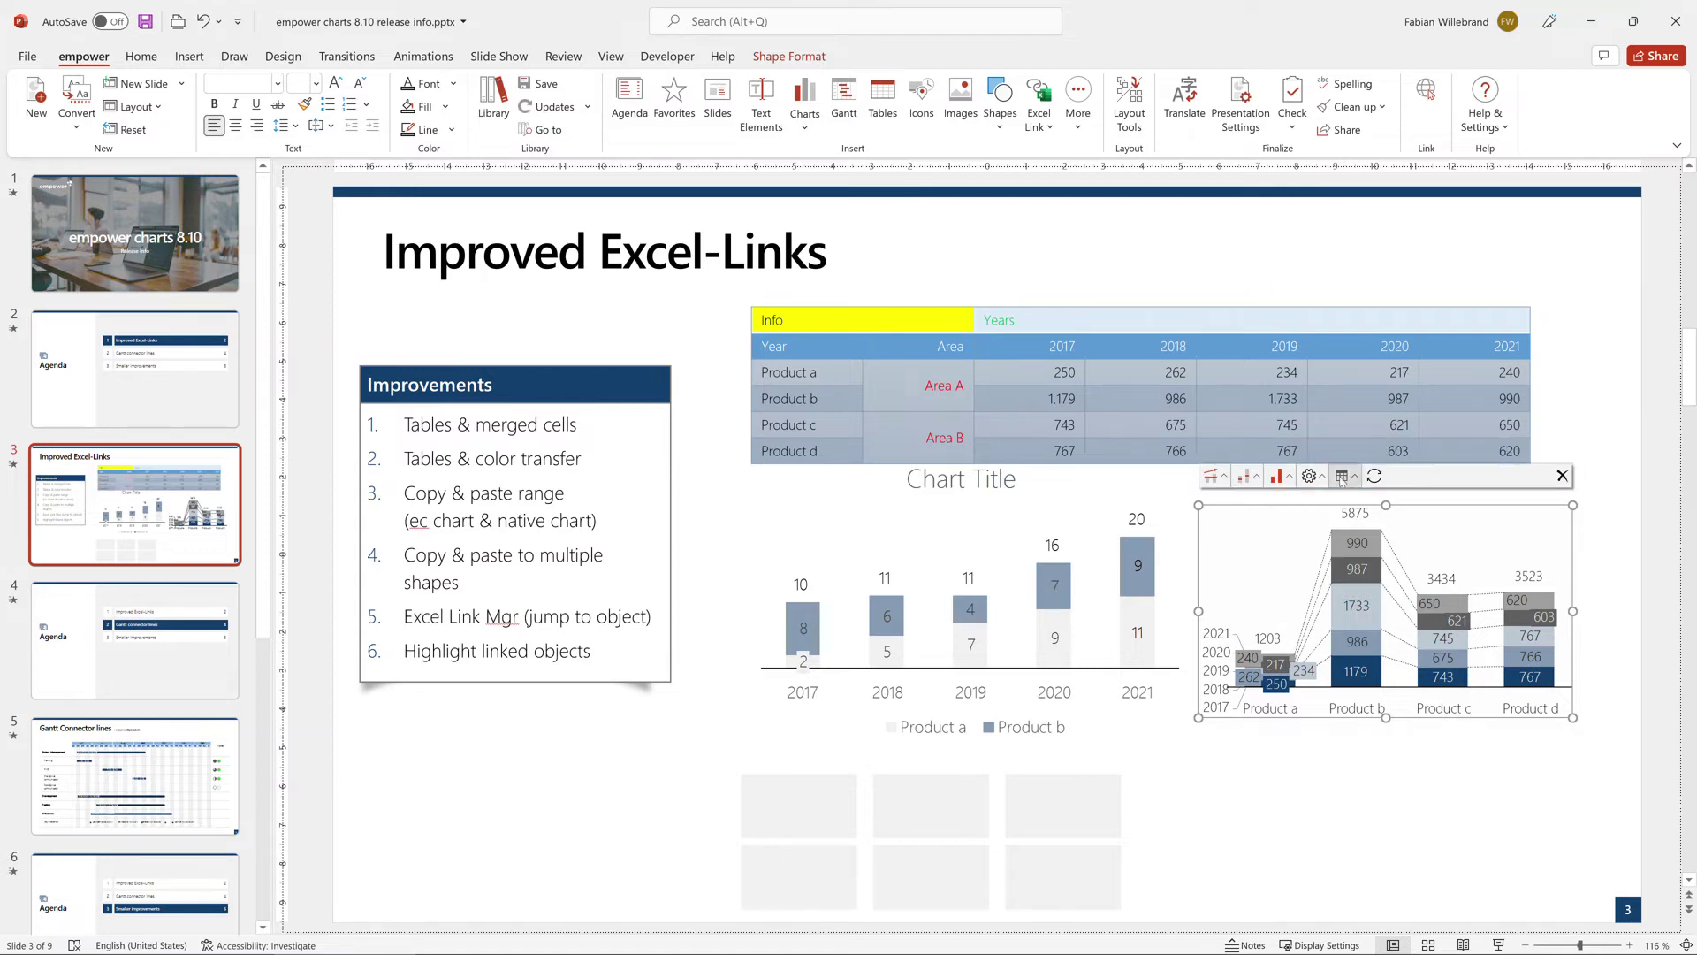
Step: Change the right chart's Excel-Link series orientation to by Columns so years form the axis
click(1312, 476)
click(1341, 477)
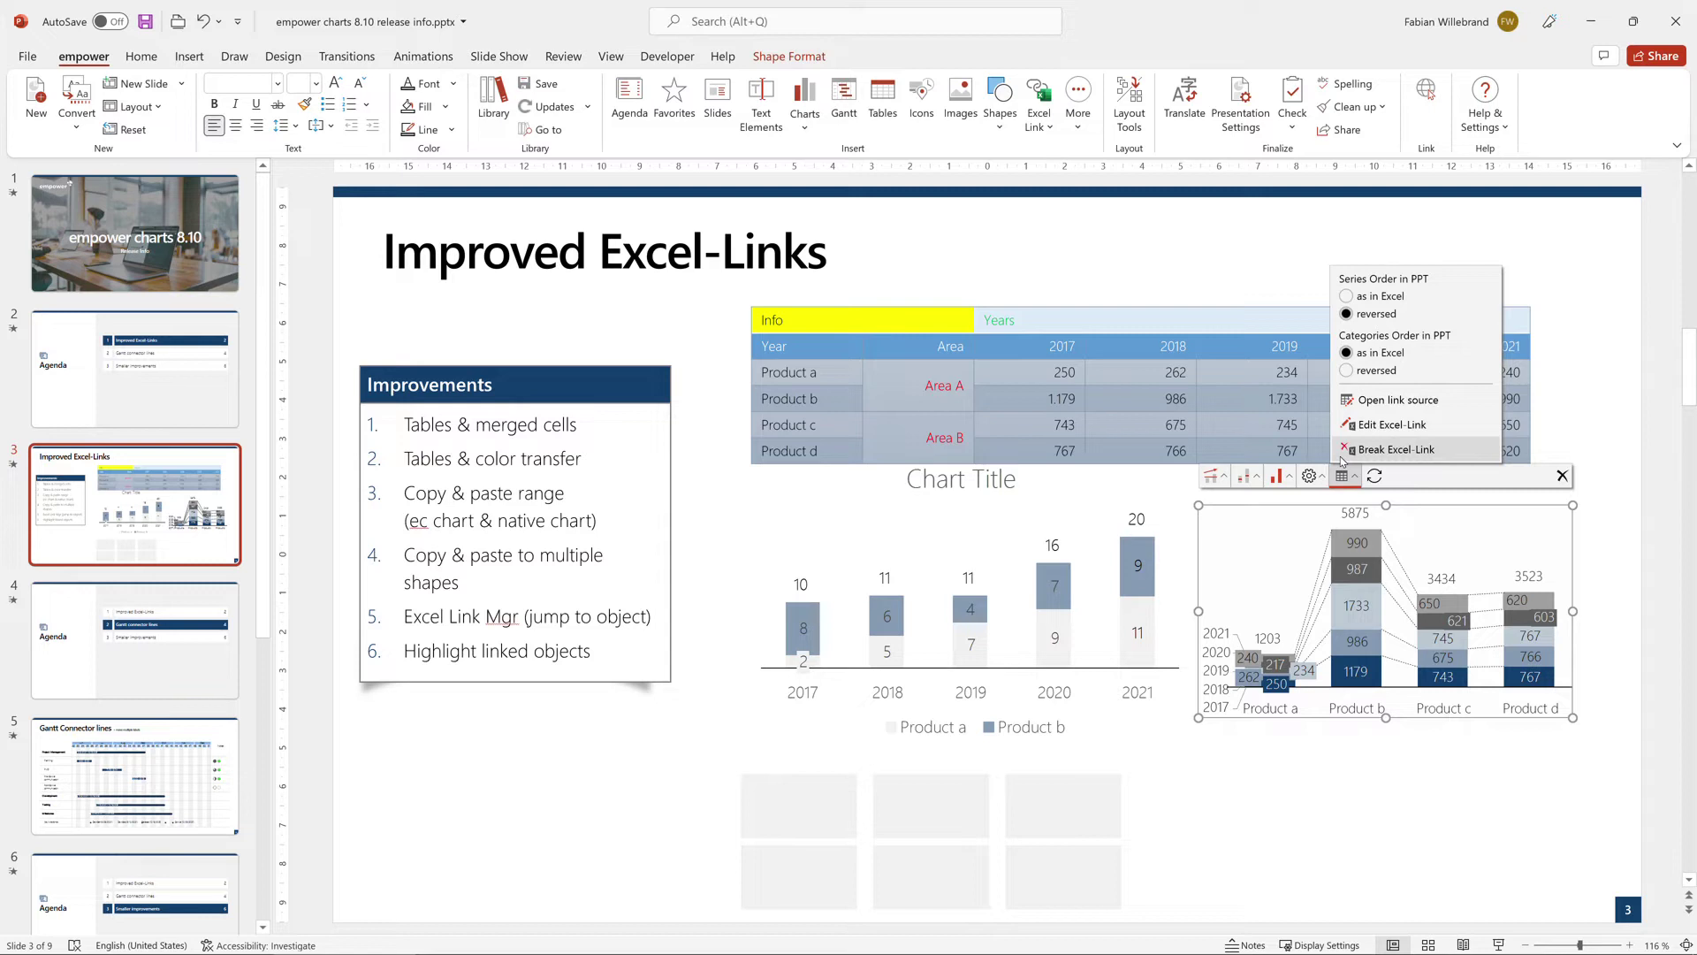
click(1358, 425)
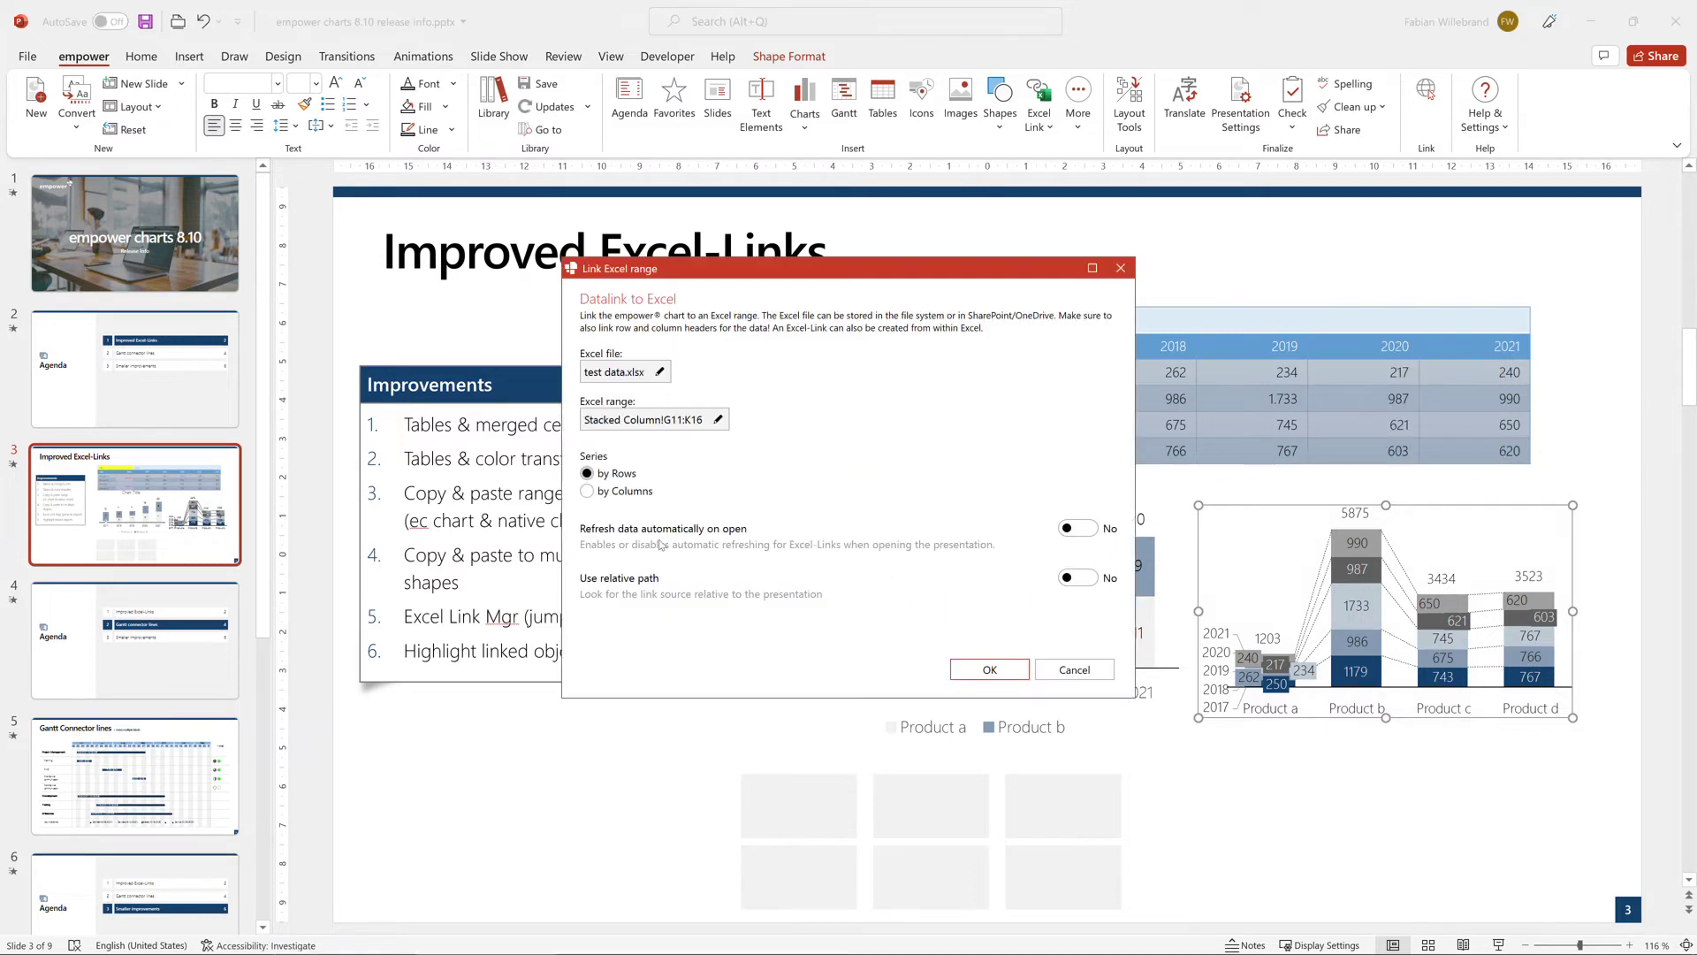
click(607, 492)
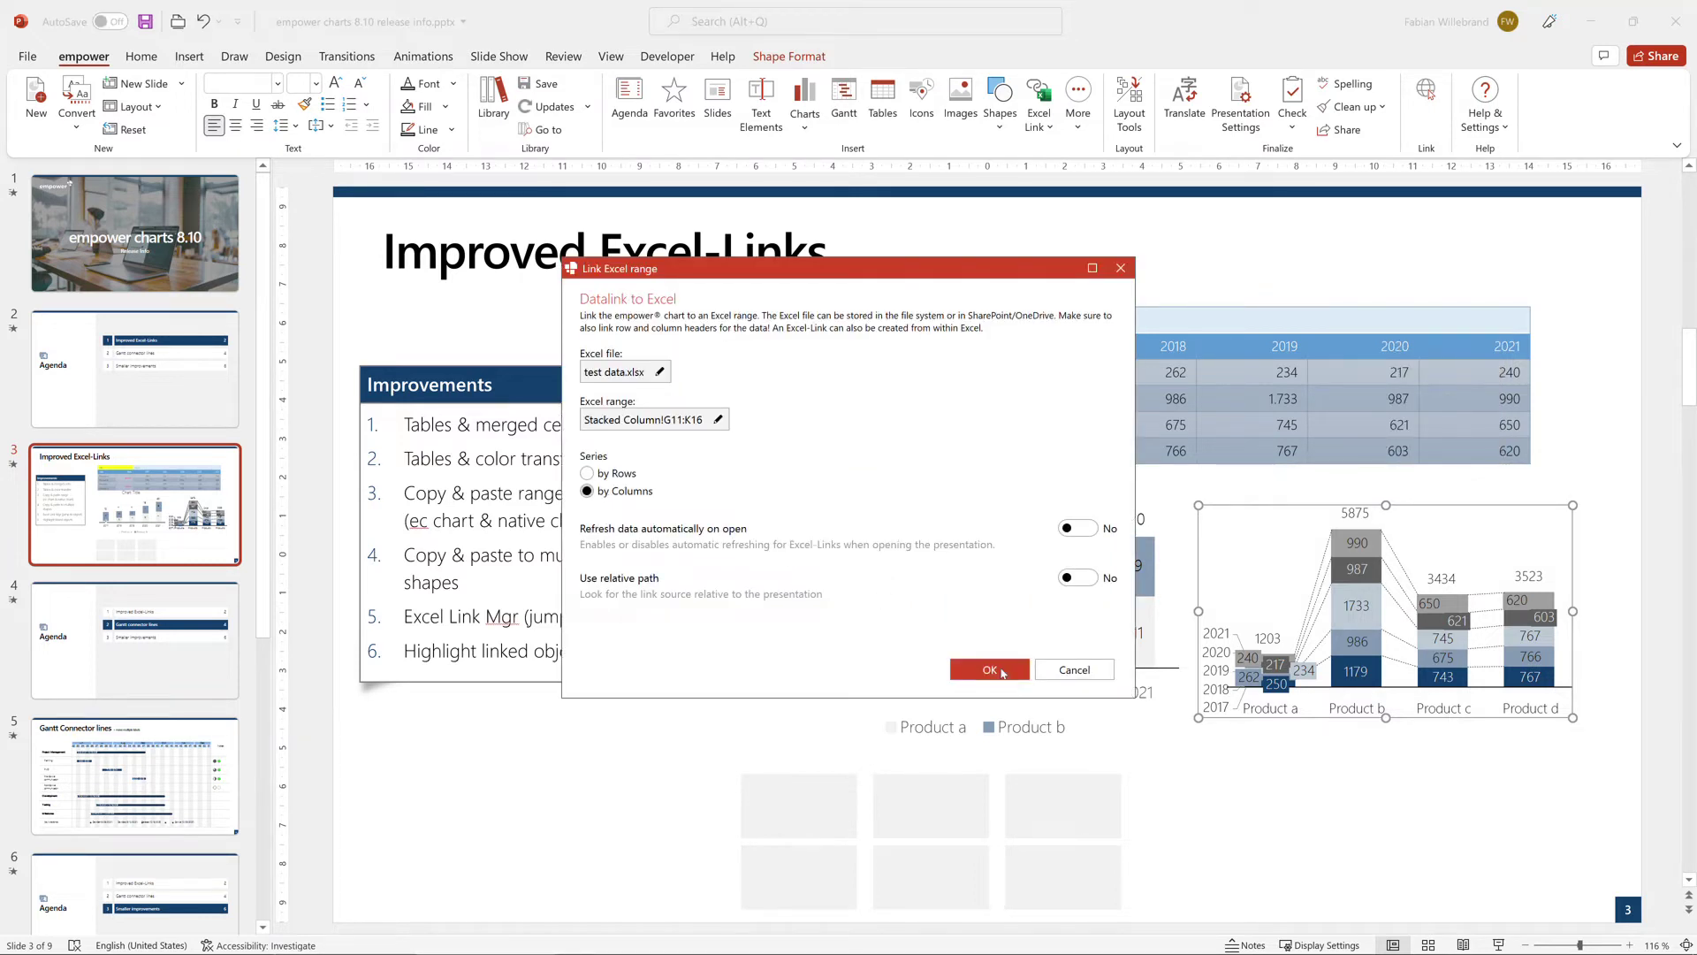
click(989, 670)
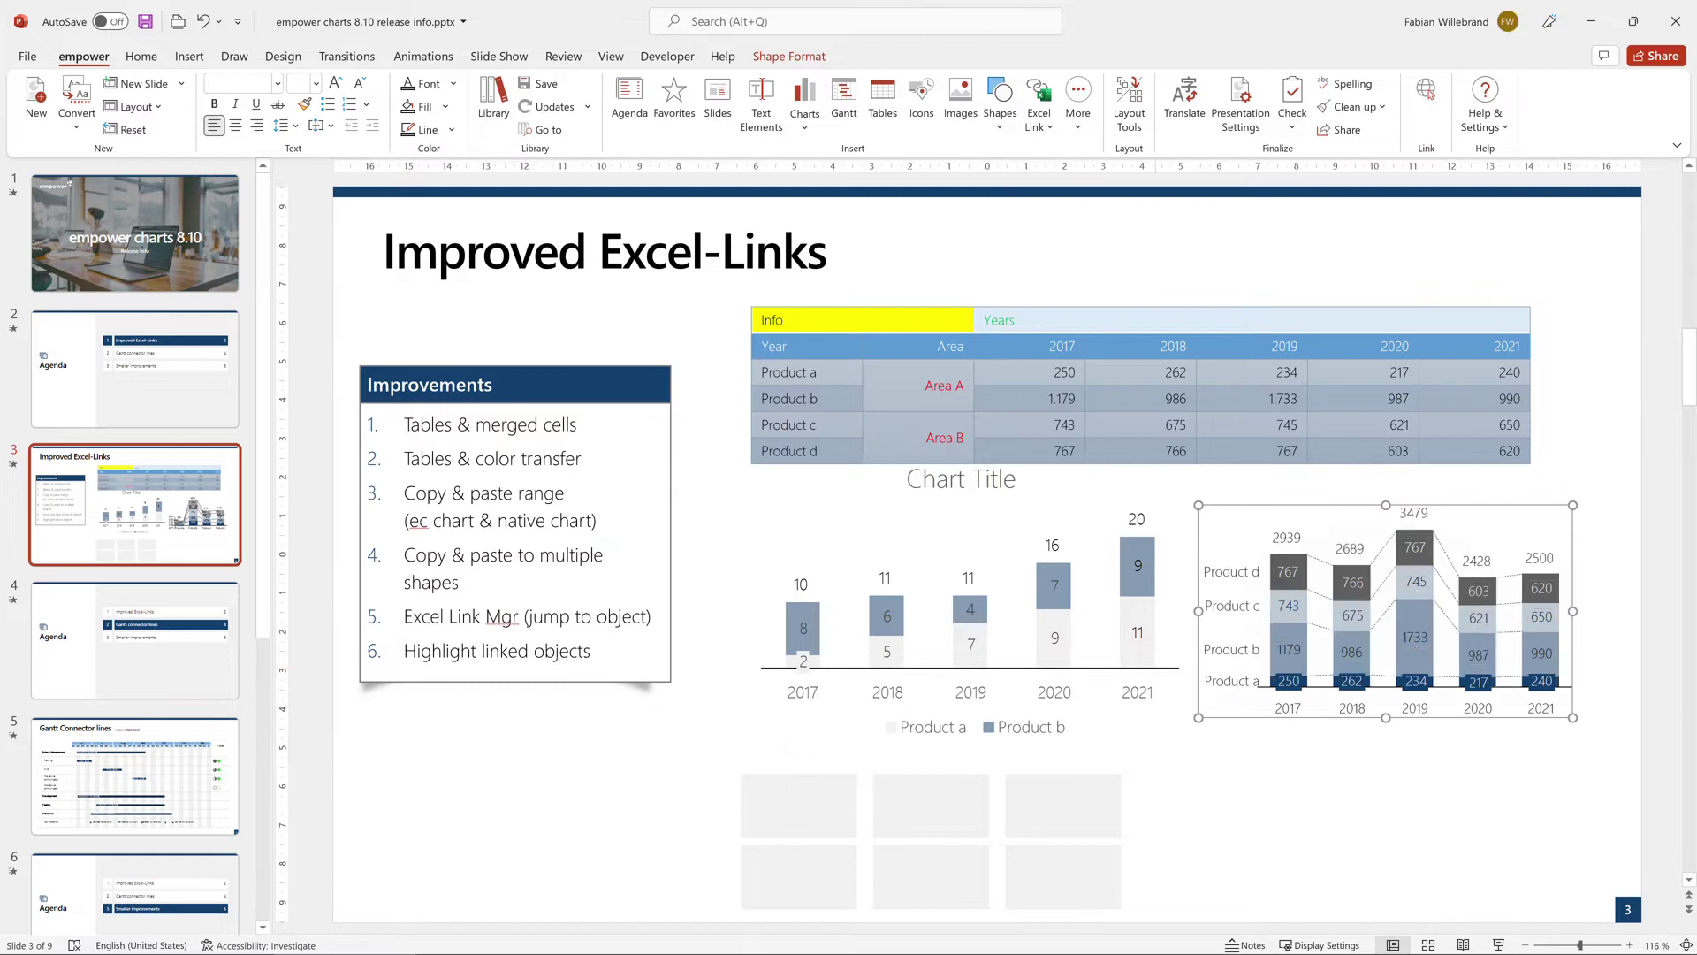
click(1382, 772)
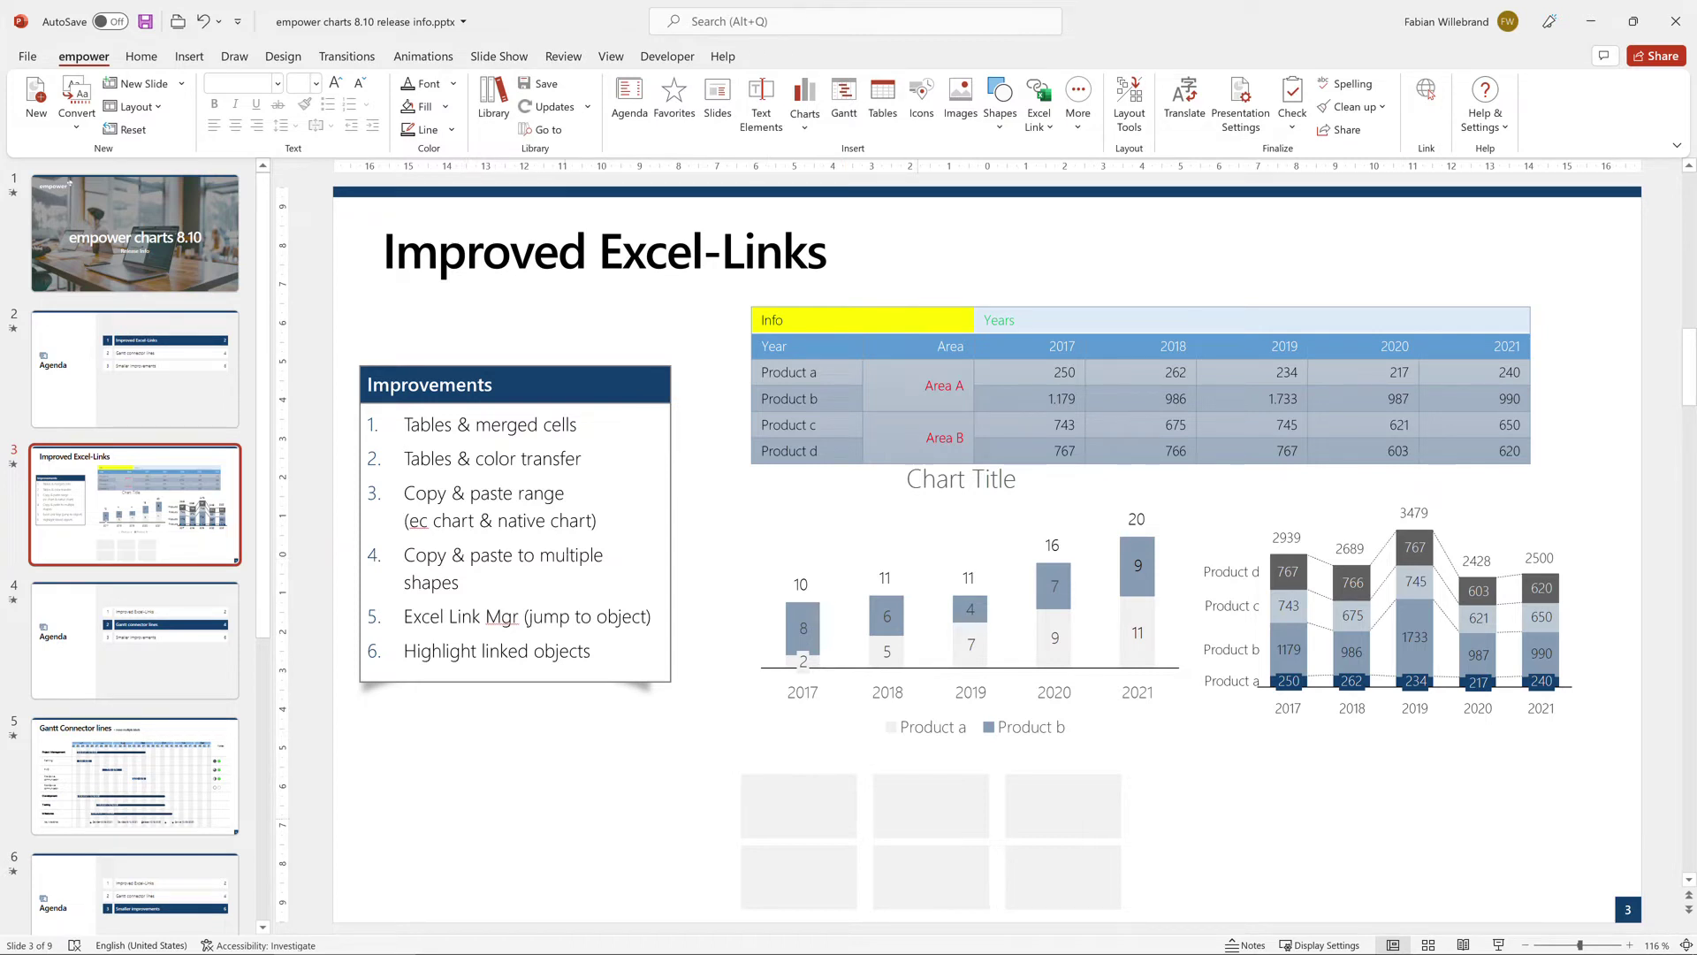
Step: Copy the letter range C20:E21 from the Excel workbook
click(798, 805)
click(931, 805)
click(1063, 805)
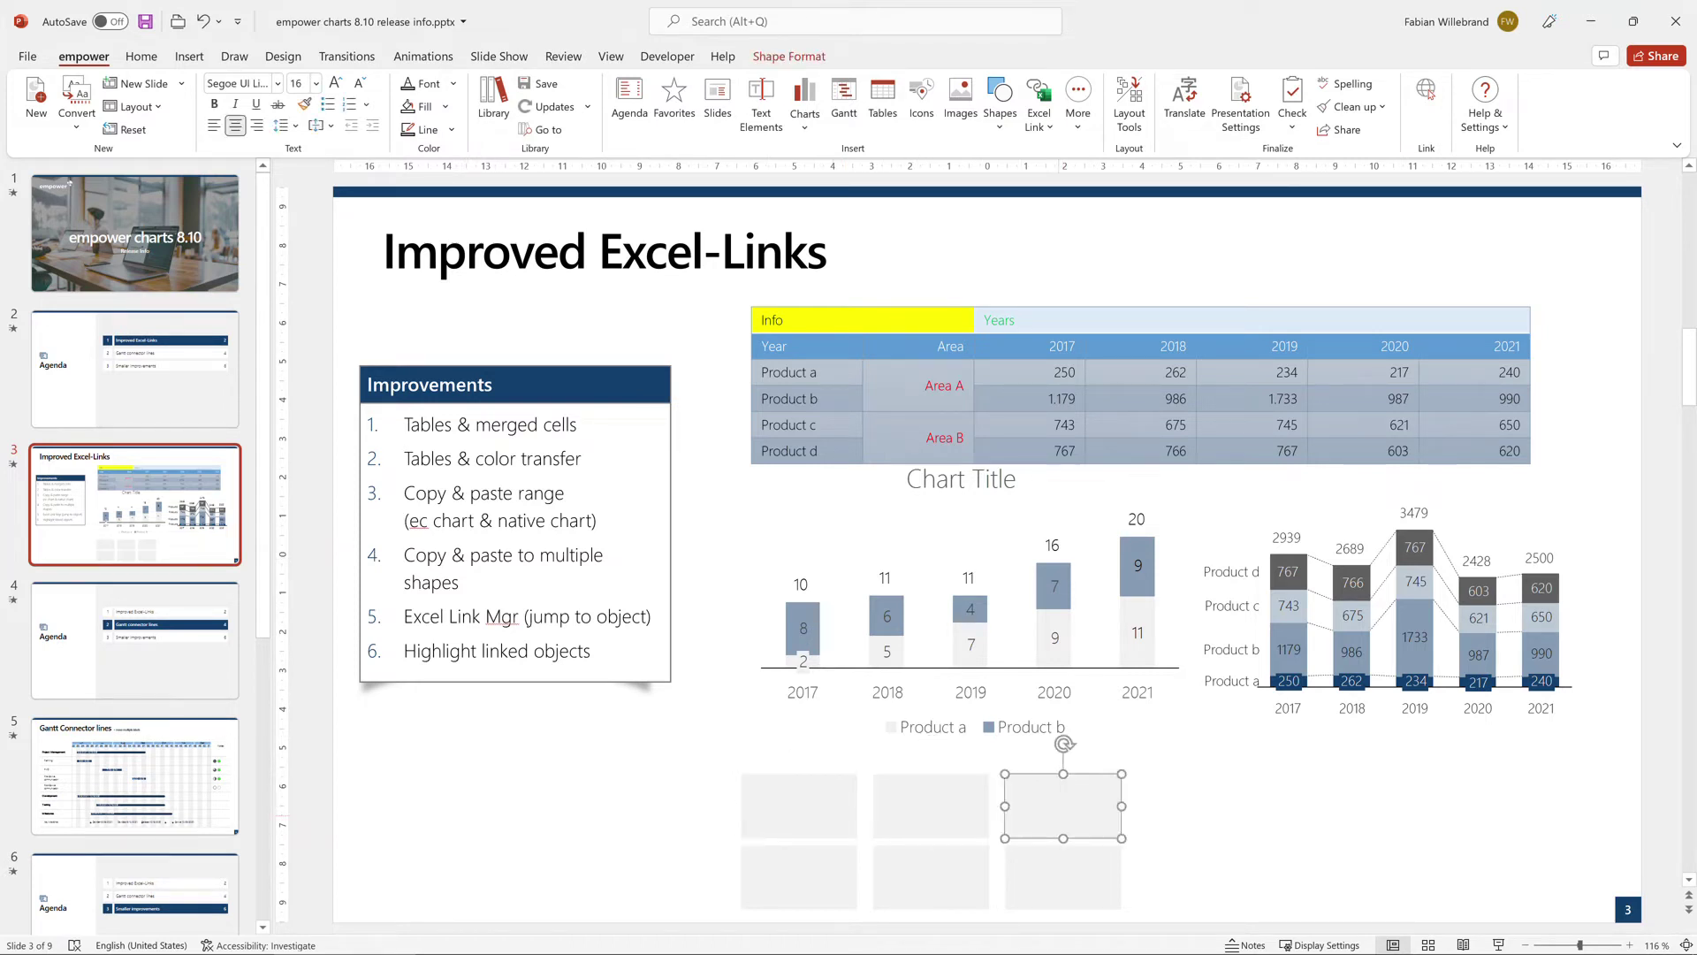
key(alt+Tab)
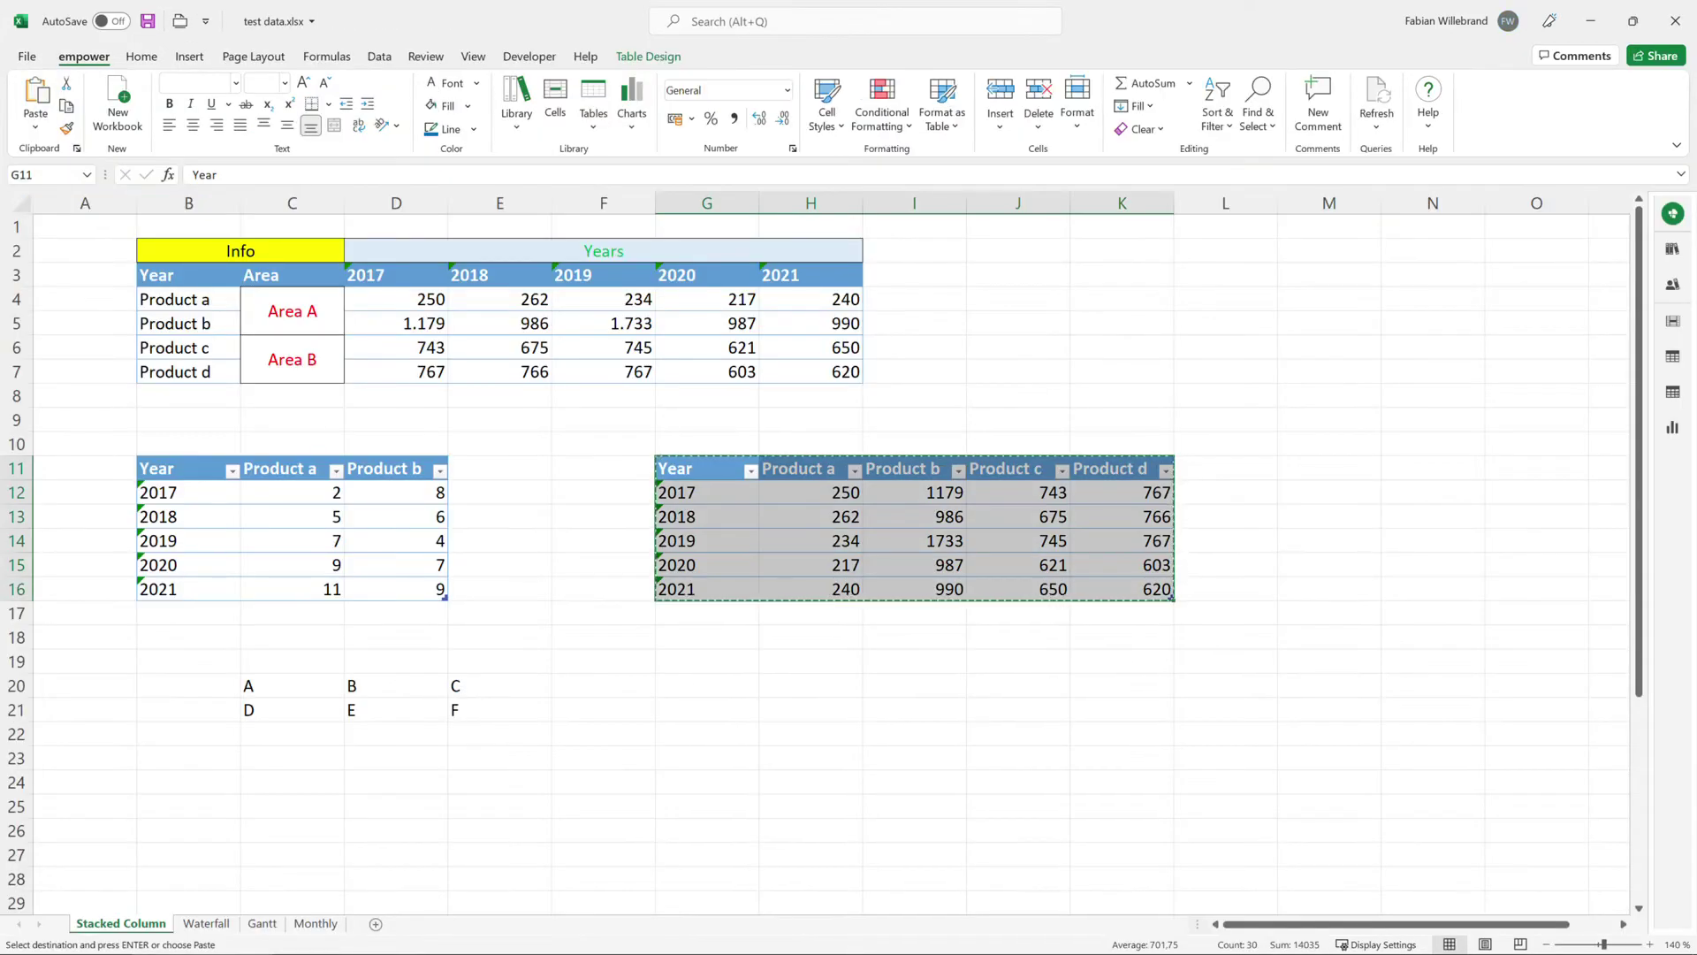
click(292, 685)
key(shift+Right)
key(shift+Right)
key(shift+Down)
key(ctrl+c)
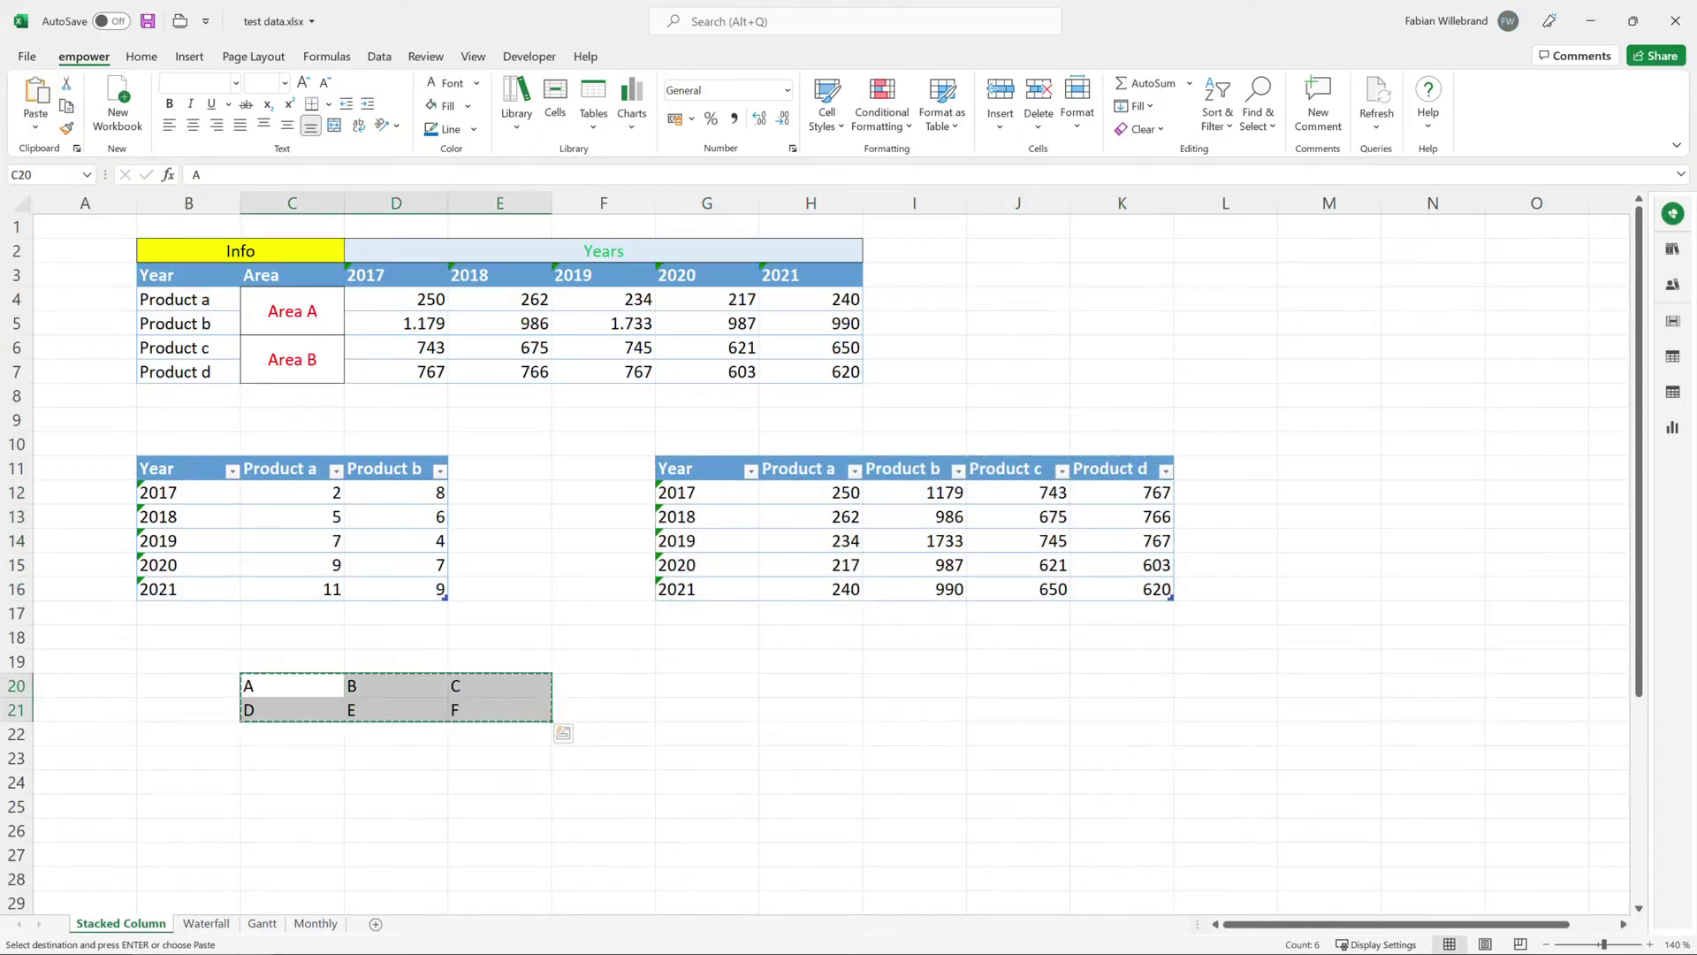
key(alt+Tab)
Step: Paste the letters into the six grey boxes and turn them into Excel links
click(658, 737)
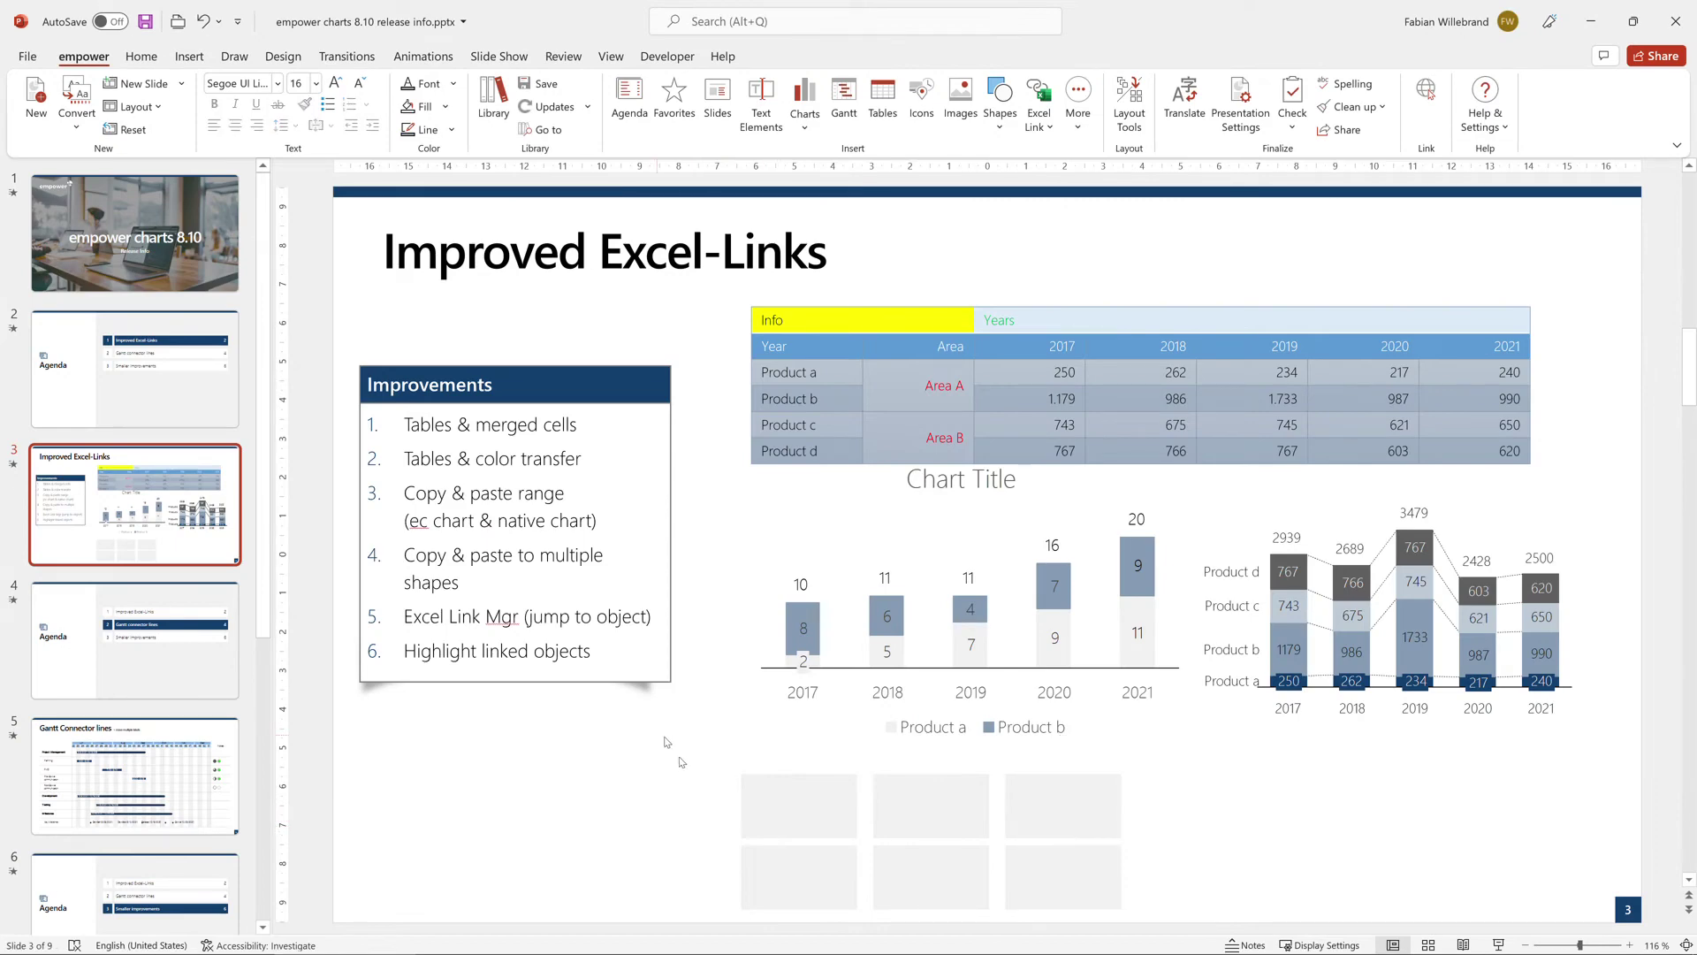
drag(689, 753, 1173, 925)
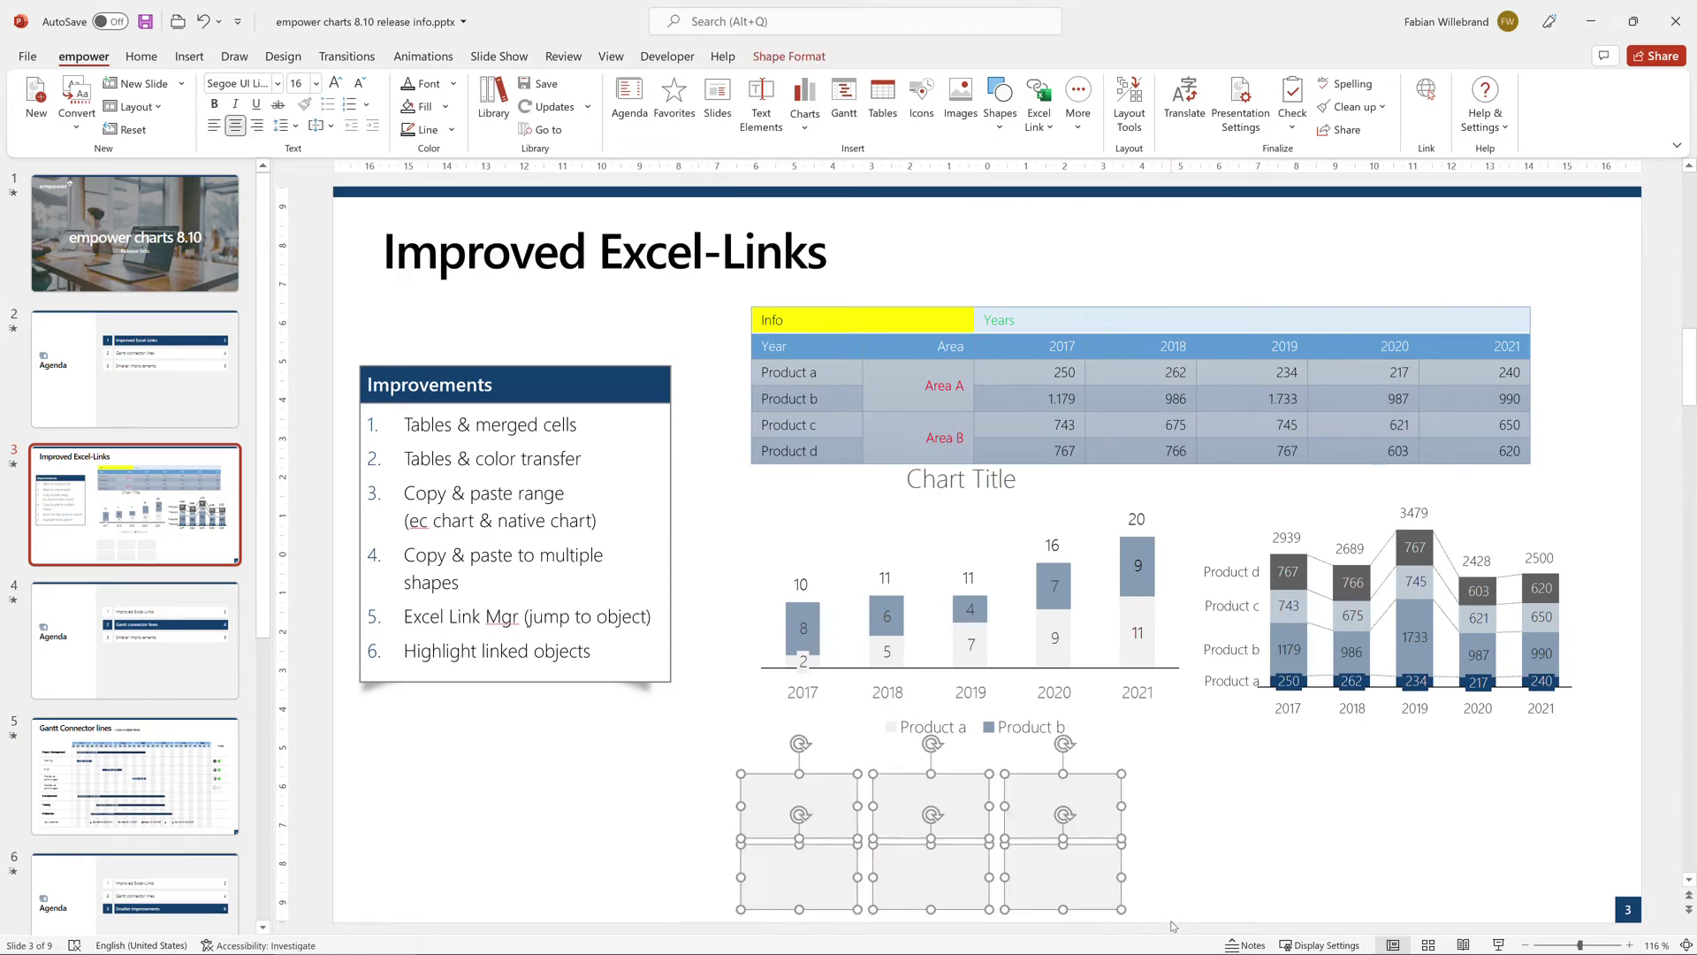
key(ctrl+v)
click(757, 761)
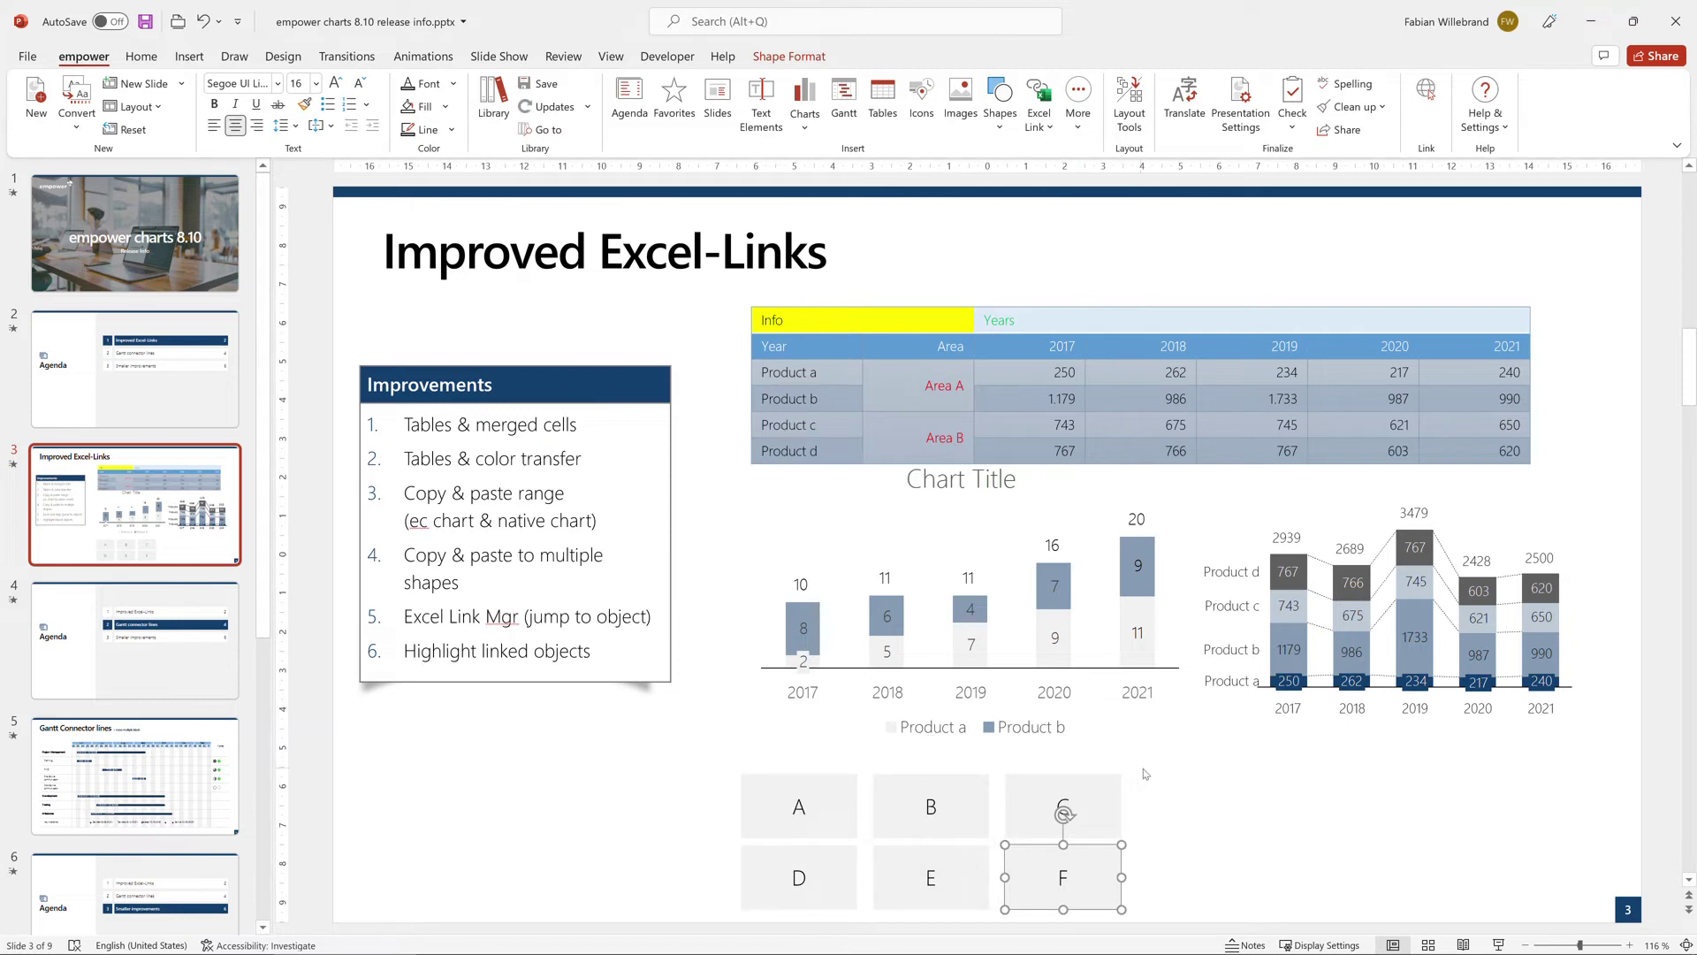
click(1177, 809)
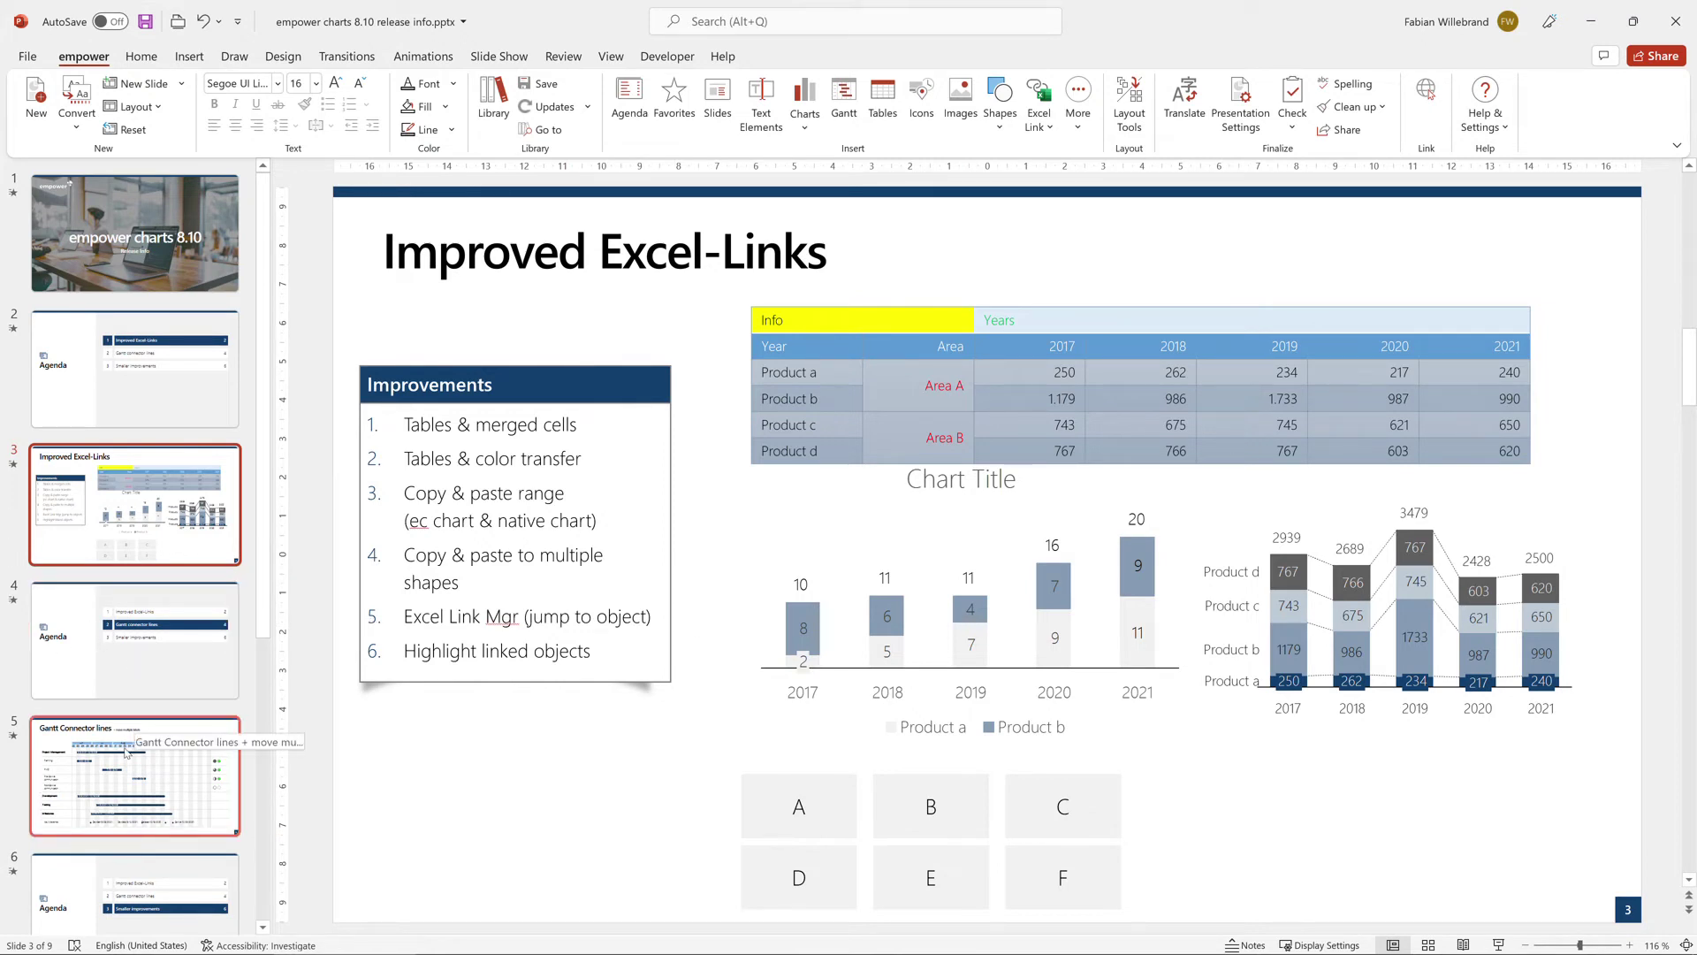
click(132, 367)
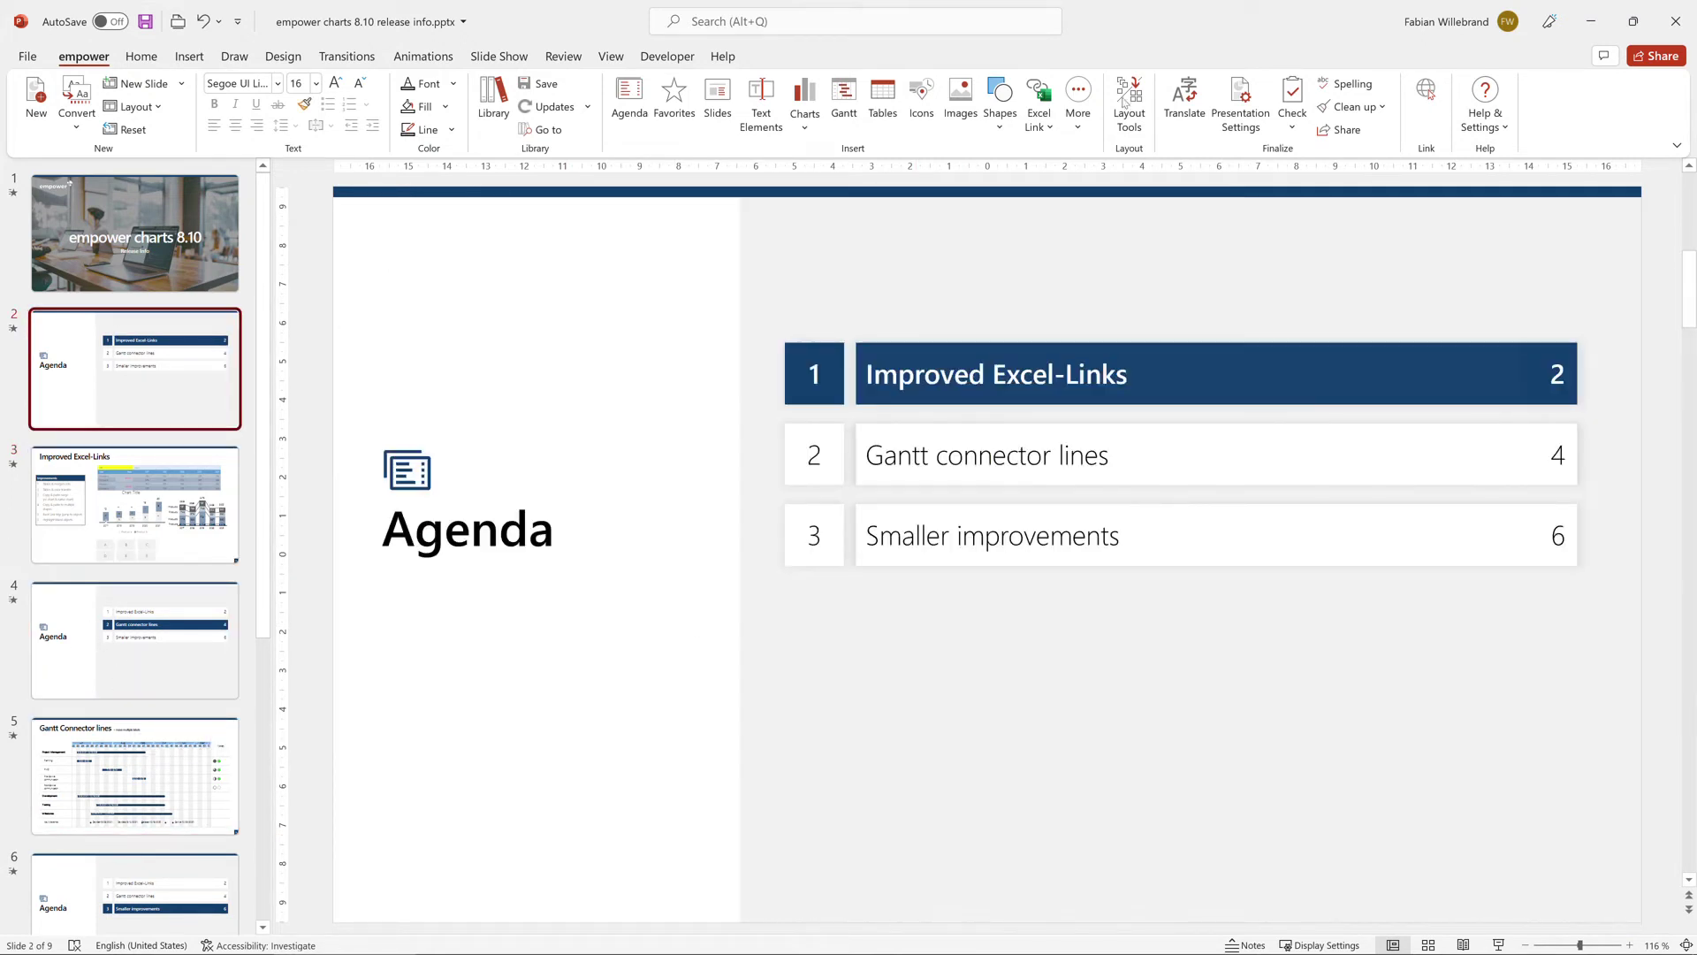
click(1048, 130)
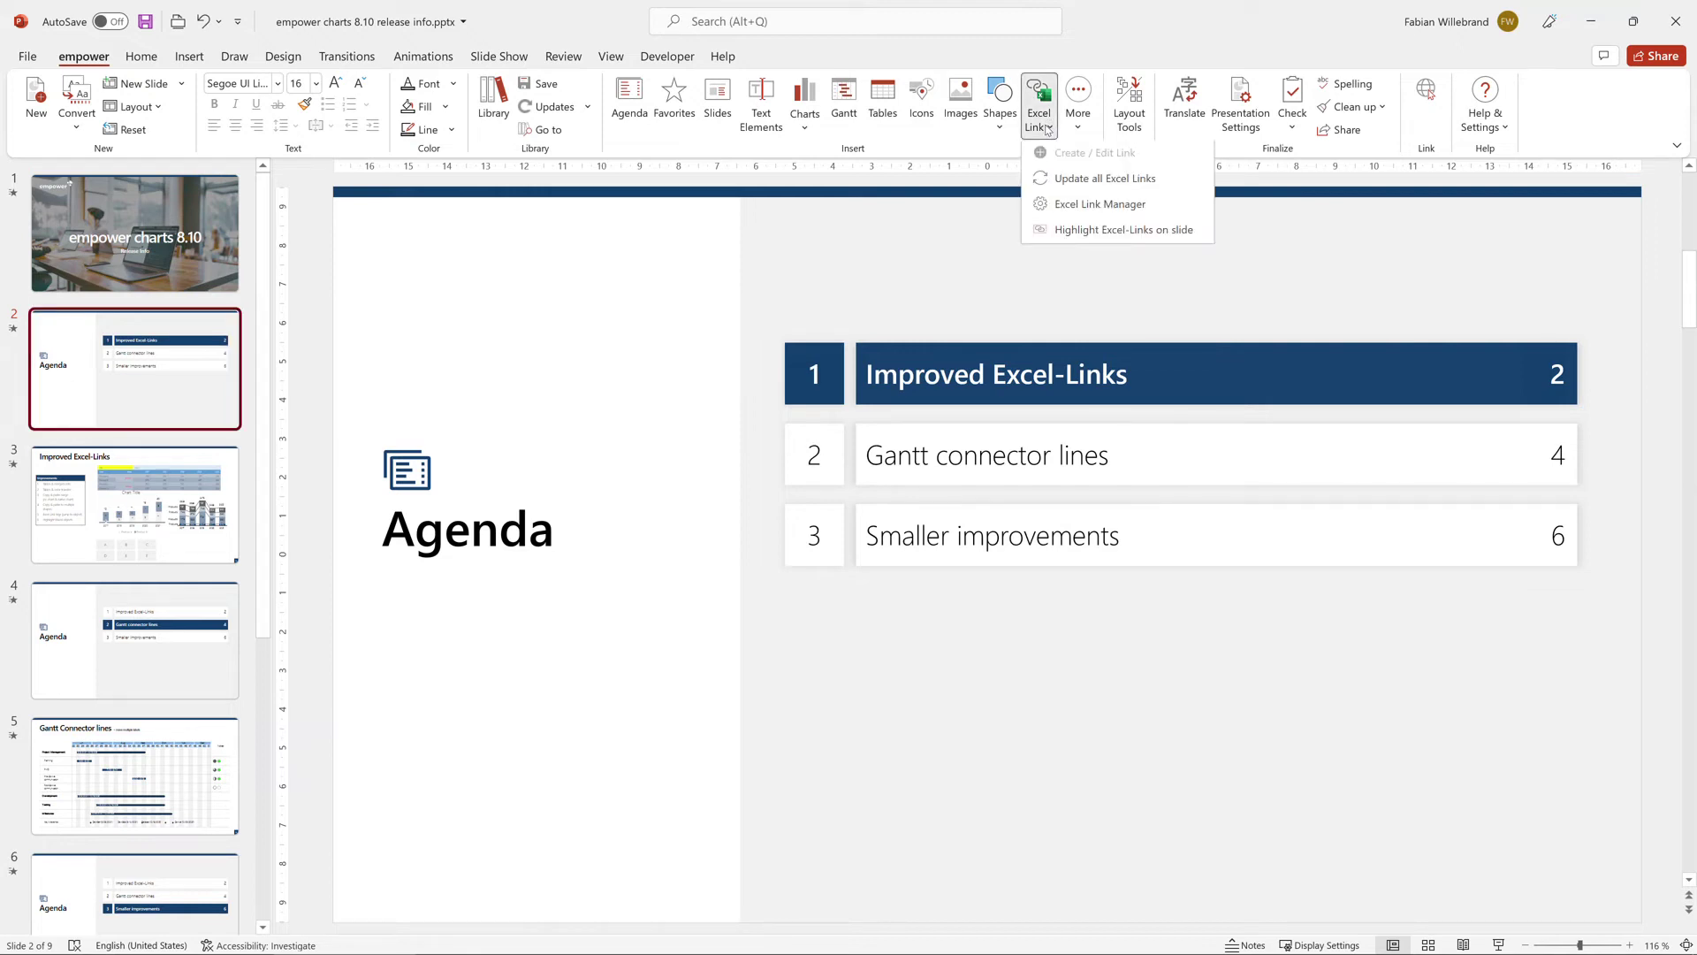
click(1067, 211)
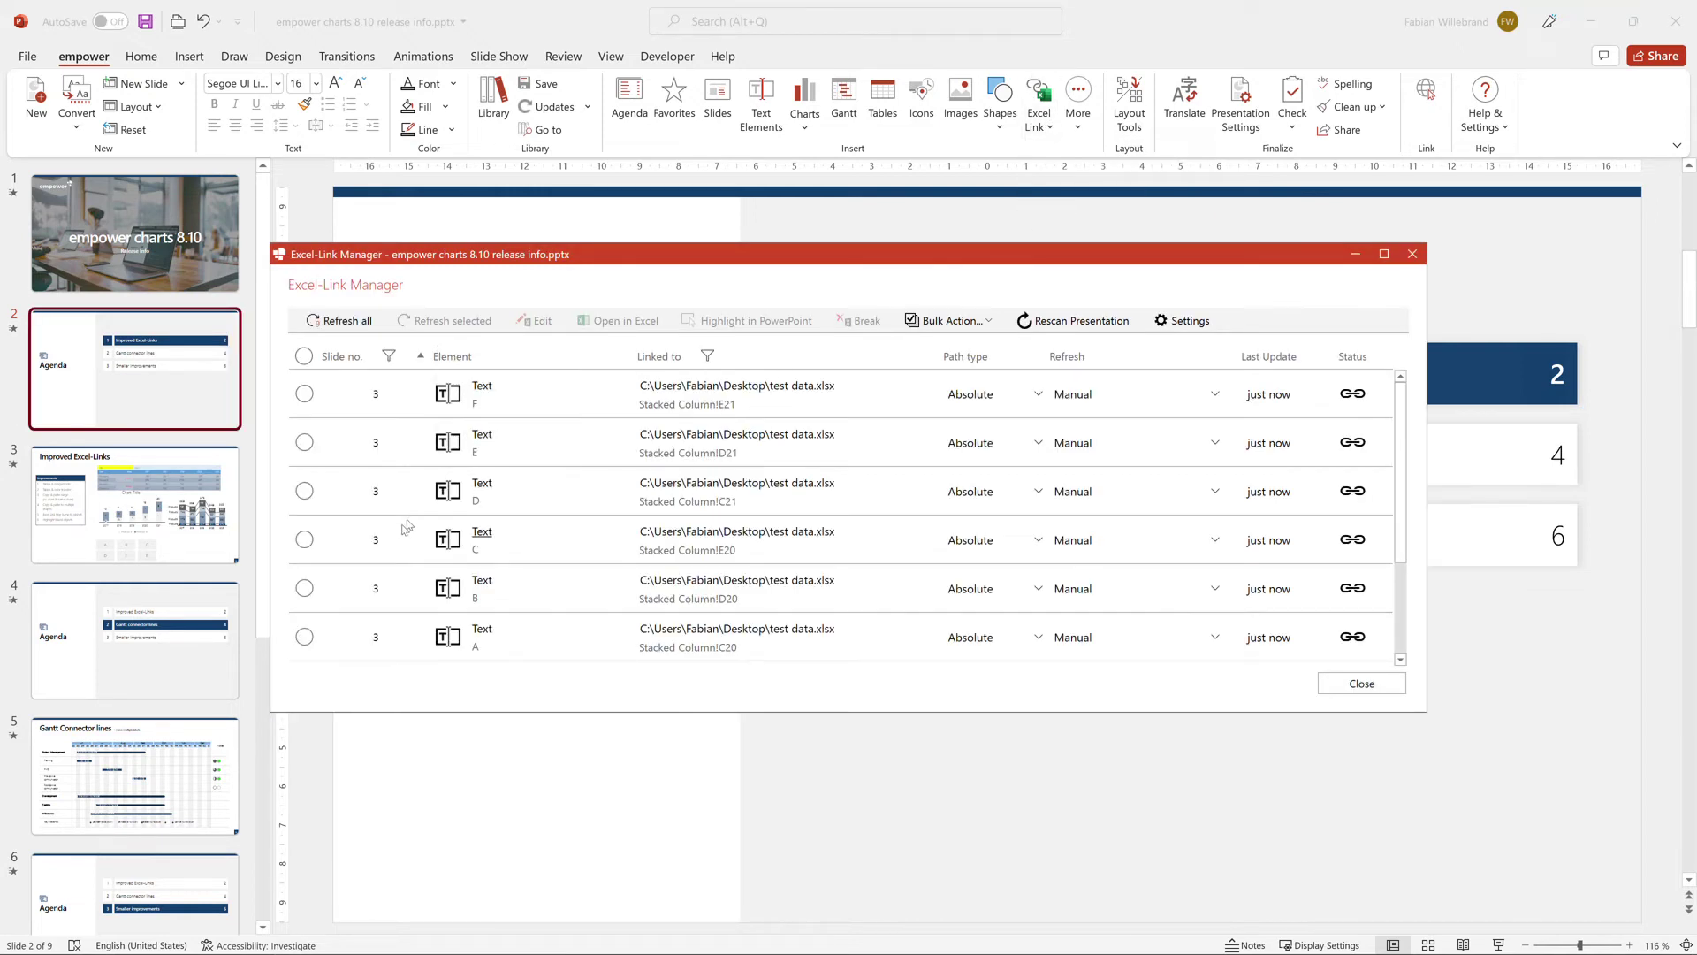
click(478, 443)
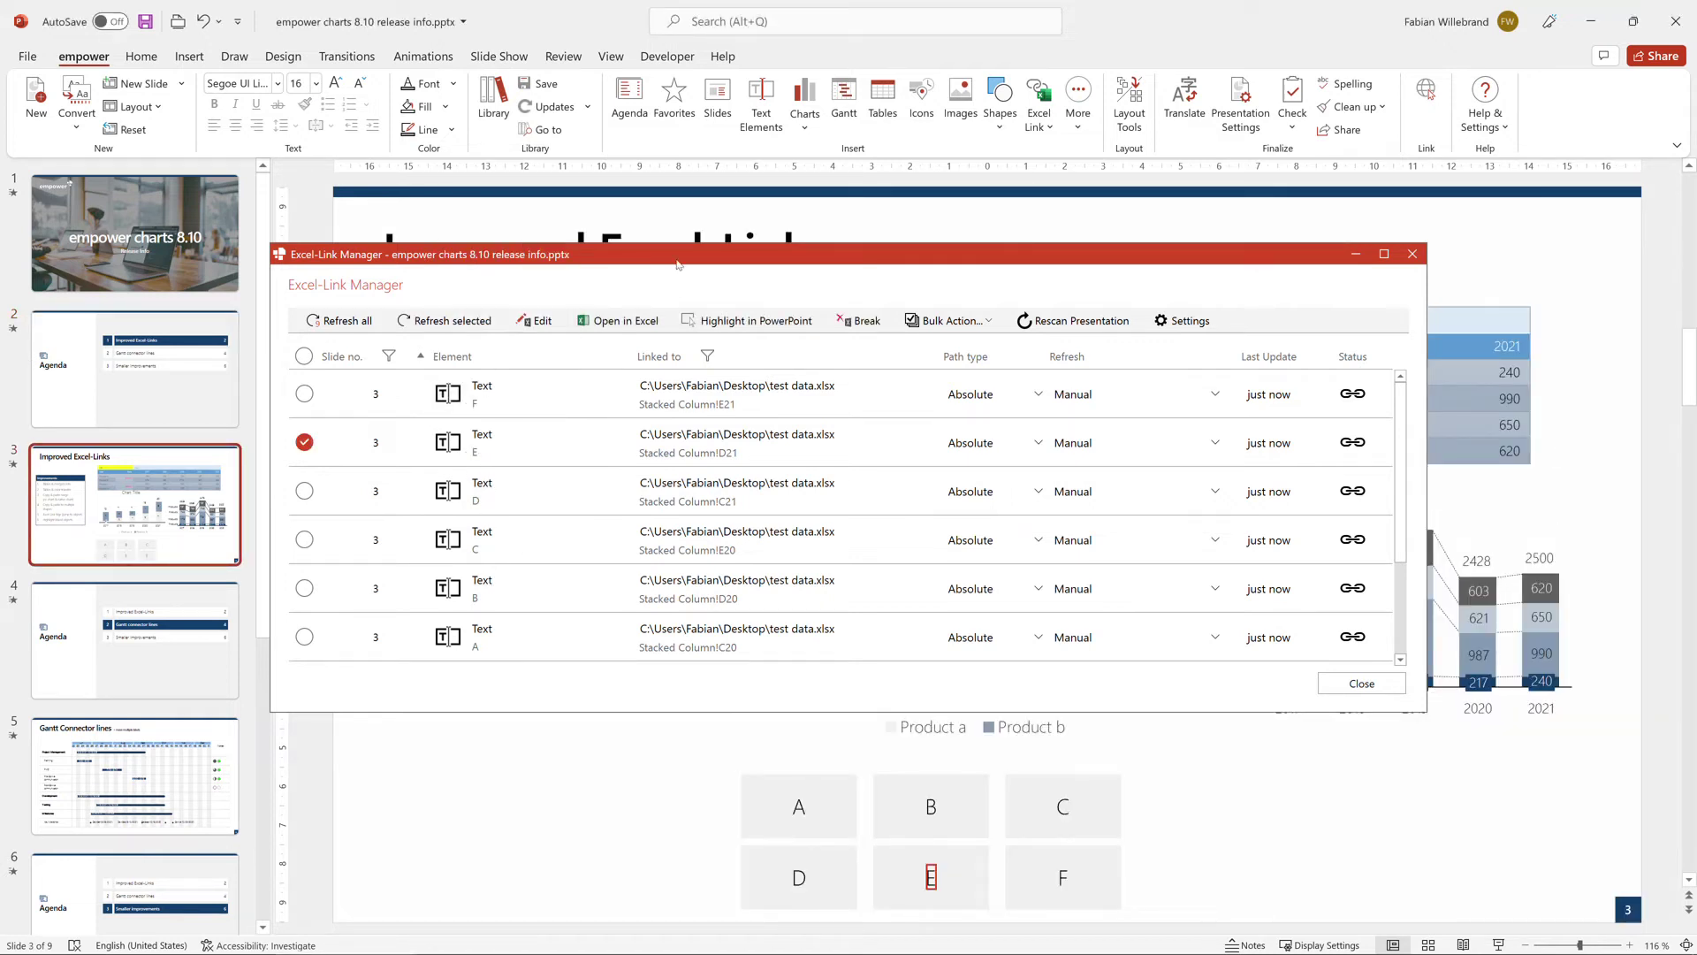
drag(678, 261, 385, 199)
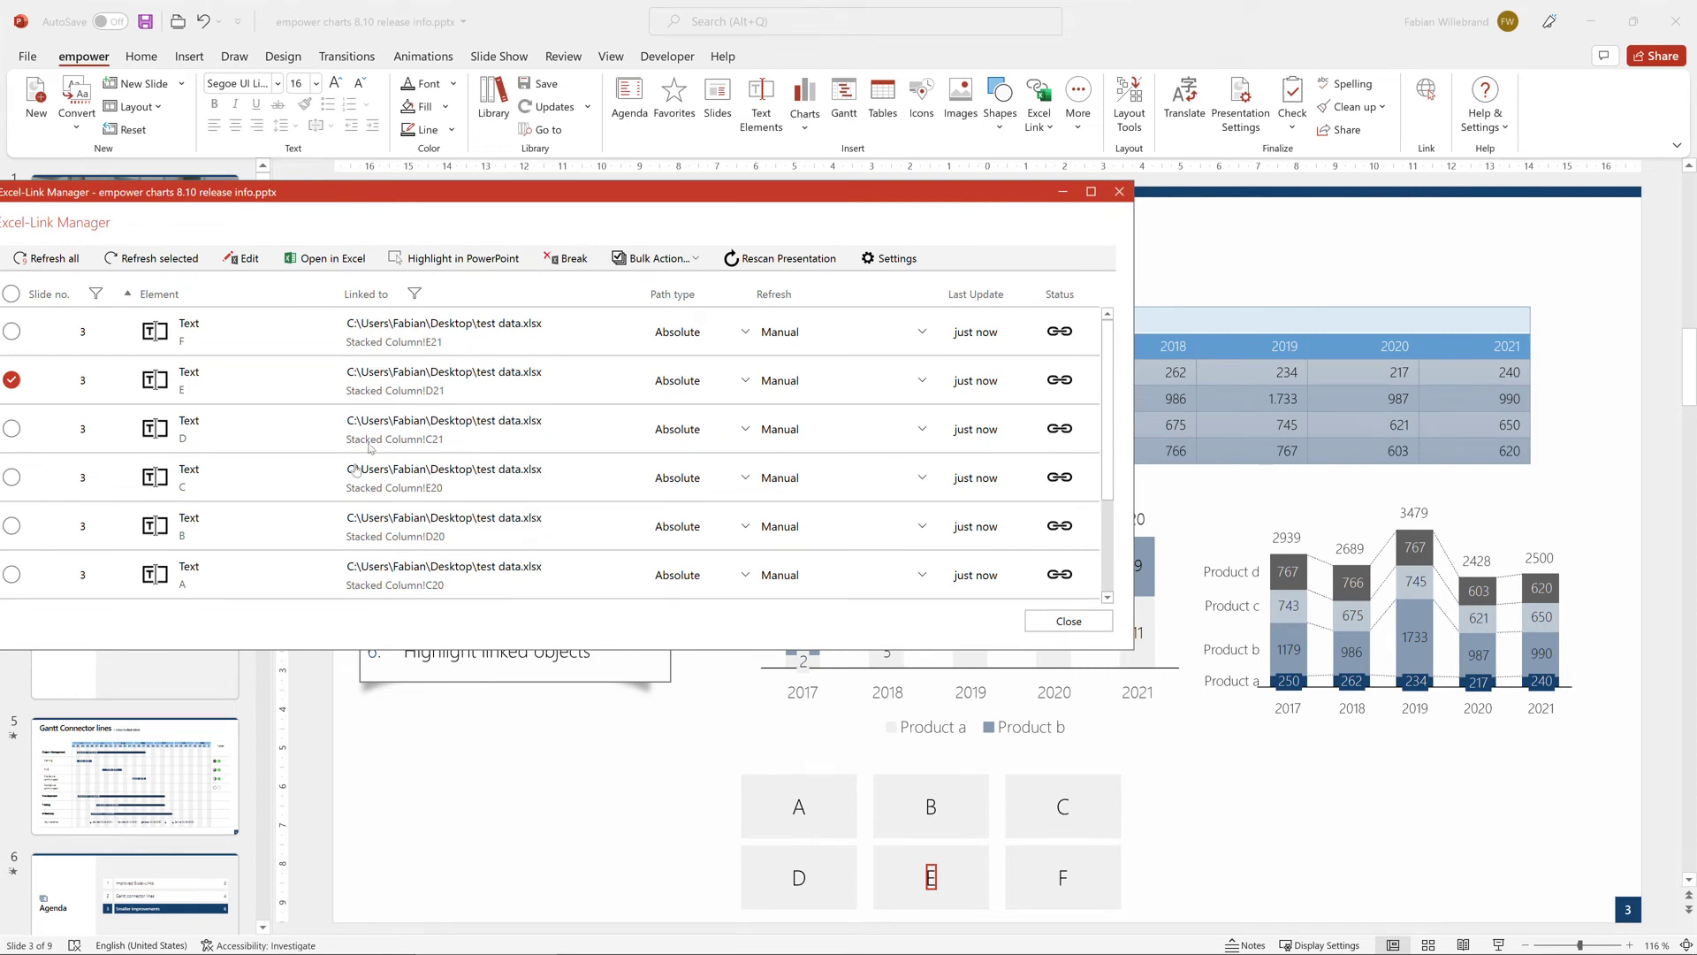
scroll(266, 459, down, 3)
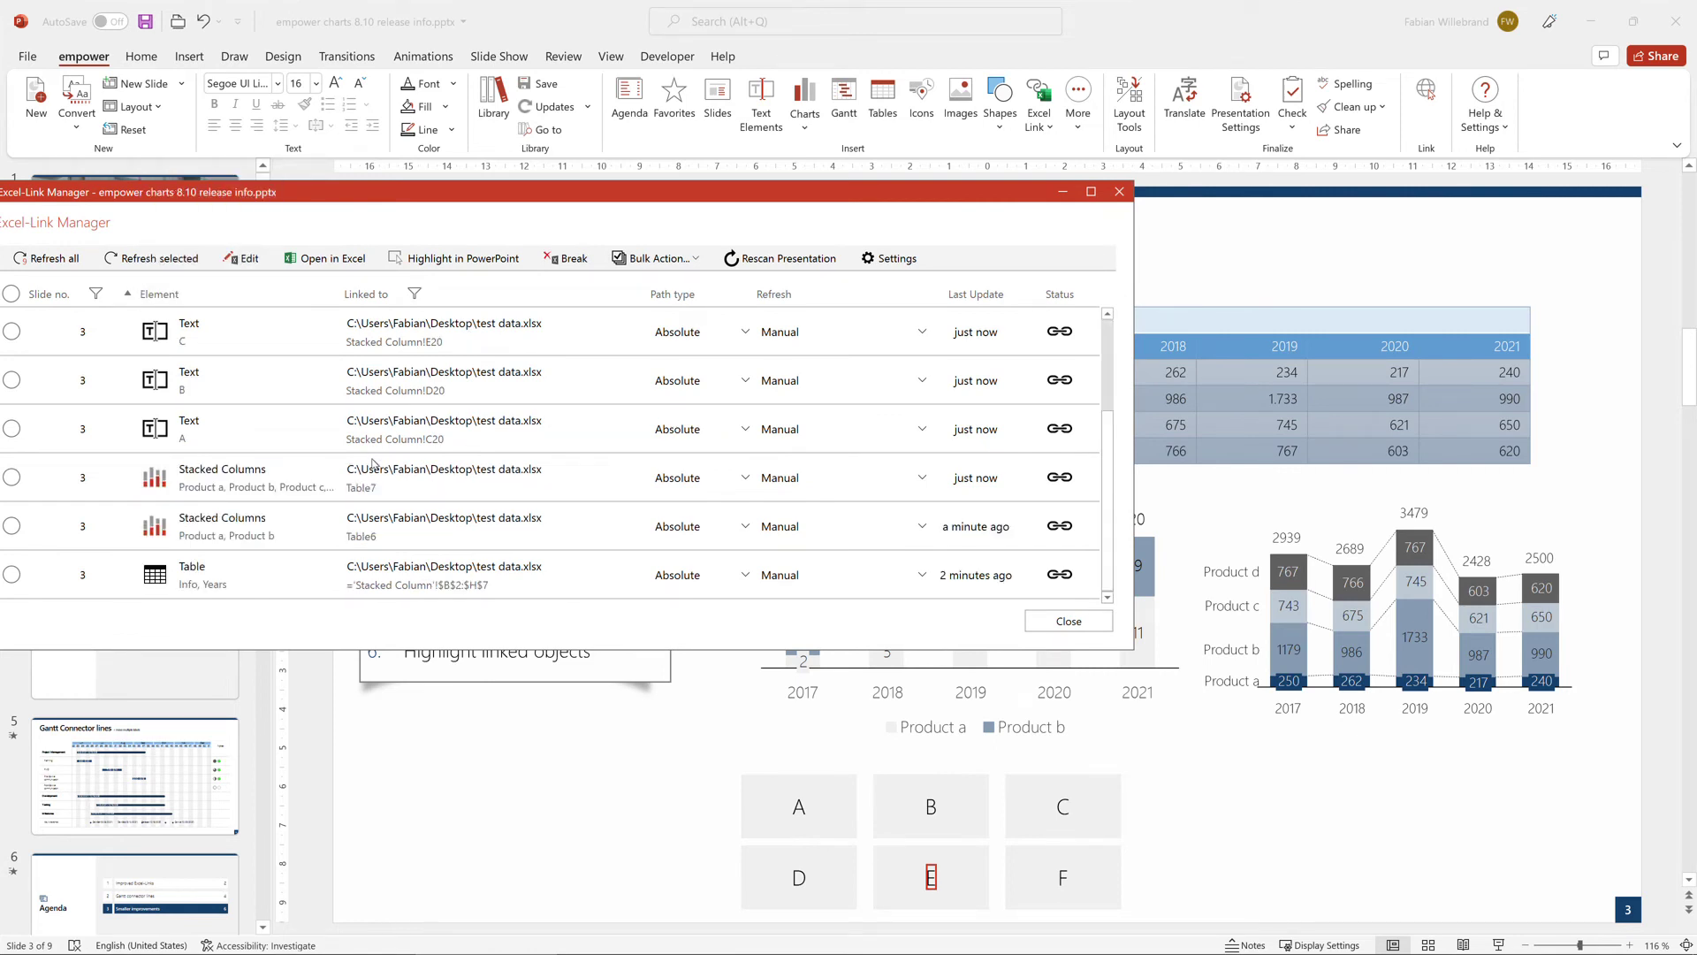
click(202, 524)
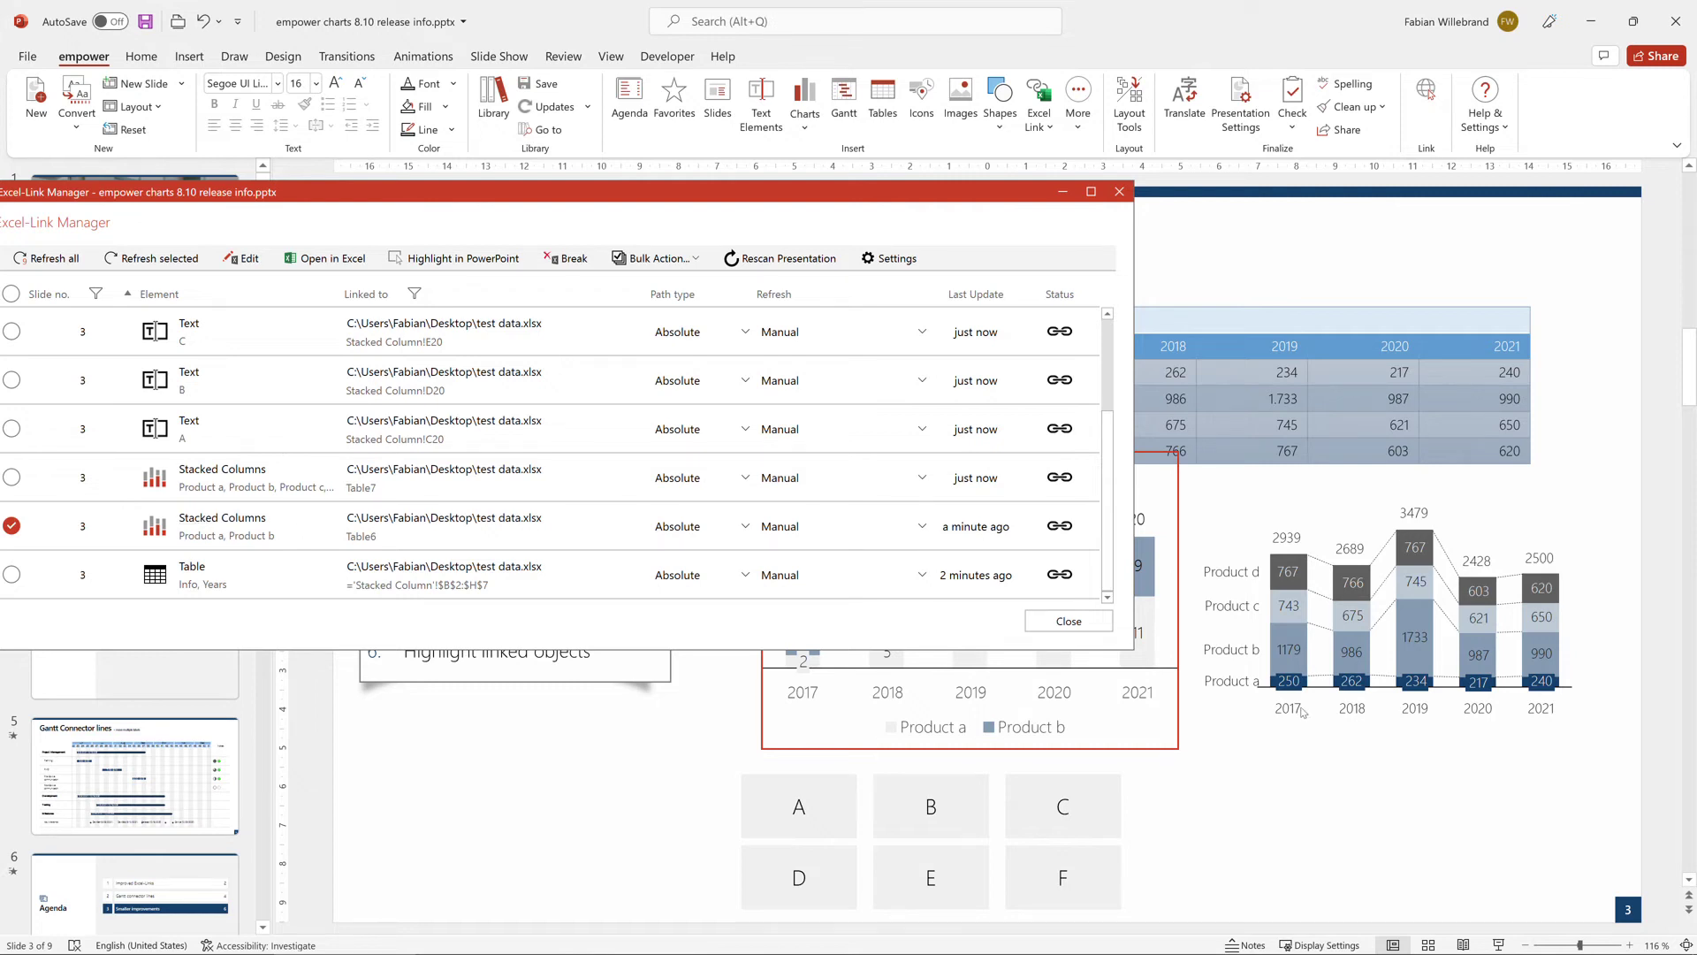
drag(849, 199, 1069, 209)
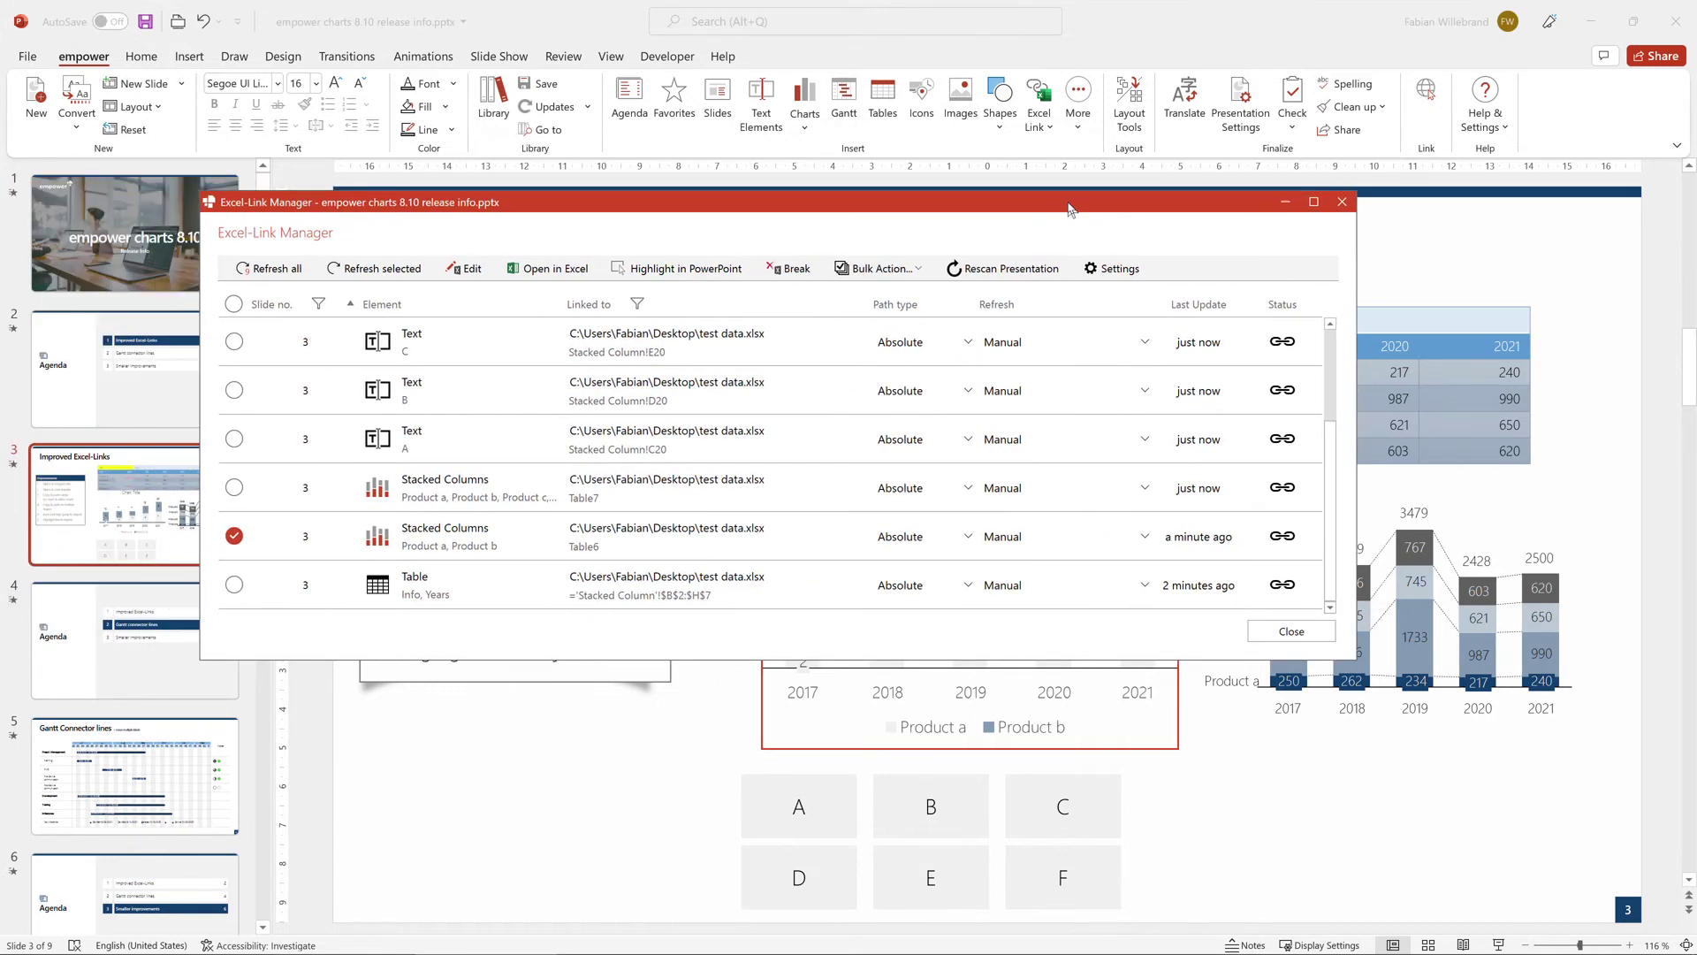
click(1343, 202)
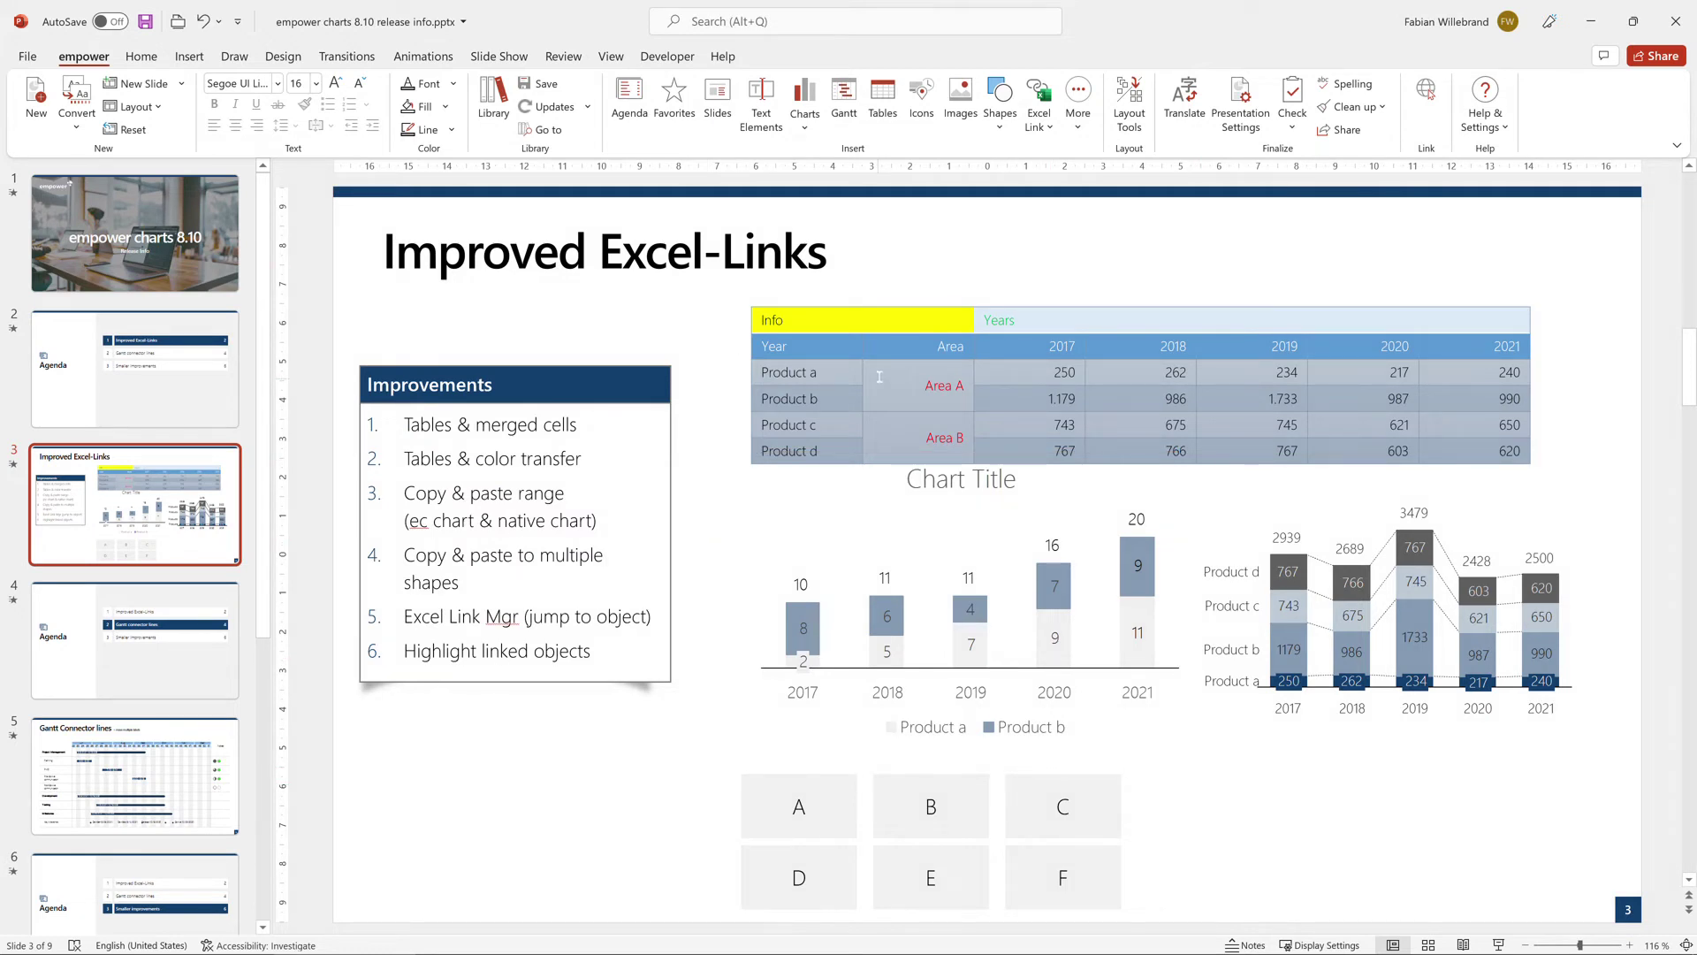
Step: Highlight all Excel-links on the slide, then go to the Gantt Connector lines slide
click(1040, 115)
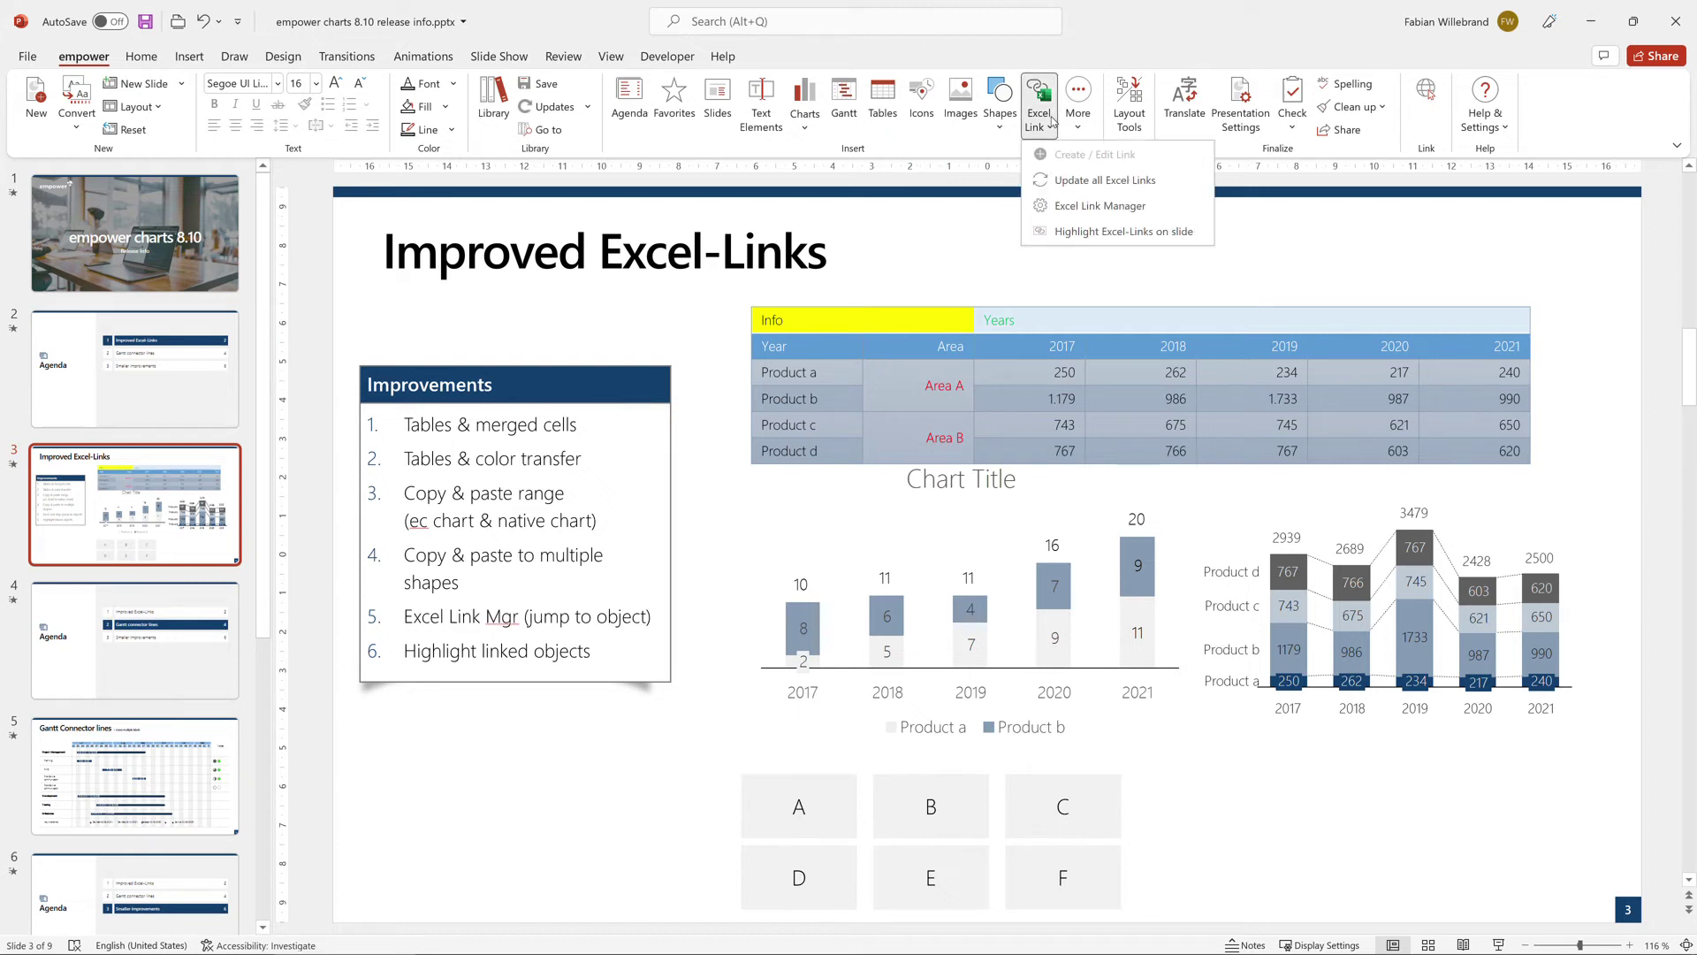
click(1069, 232)
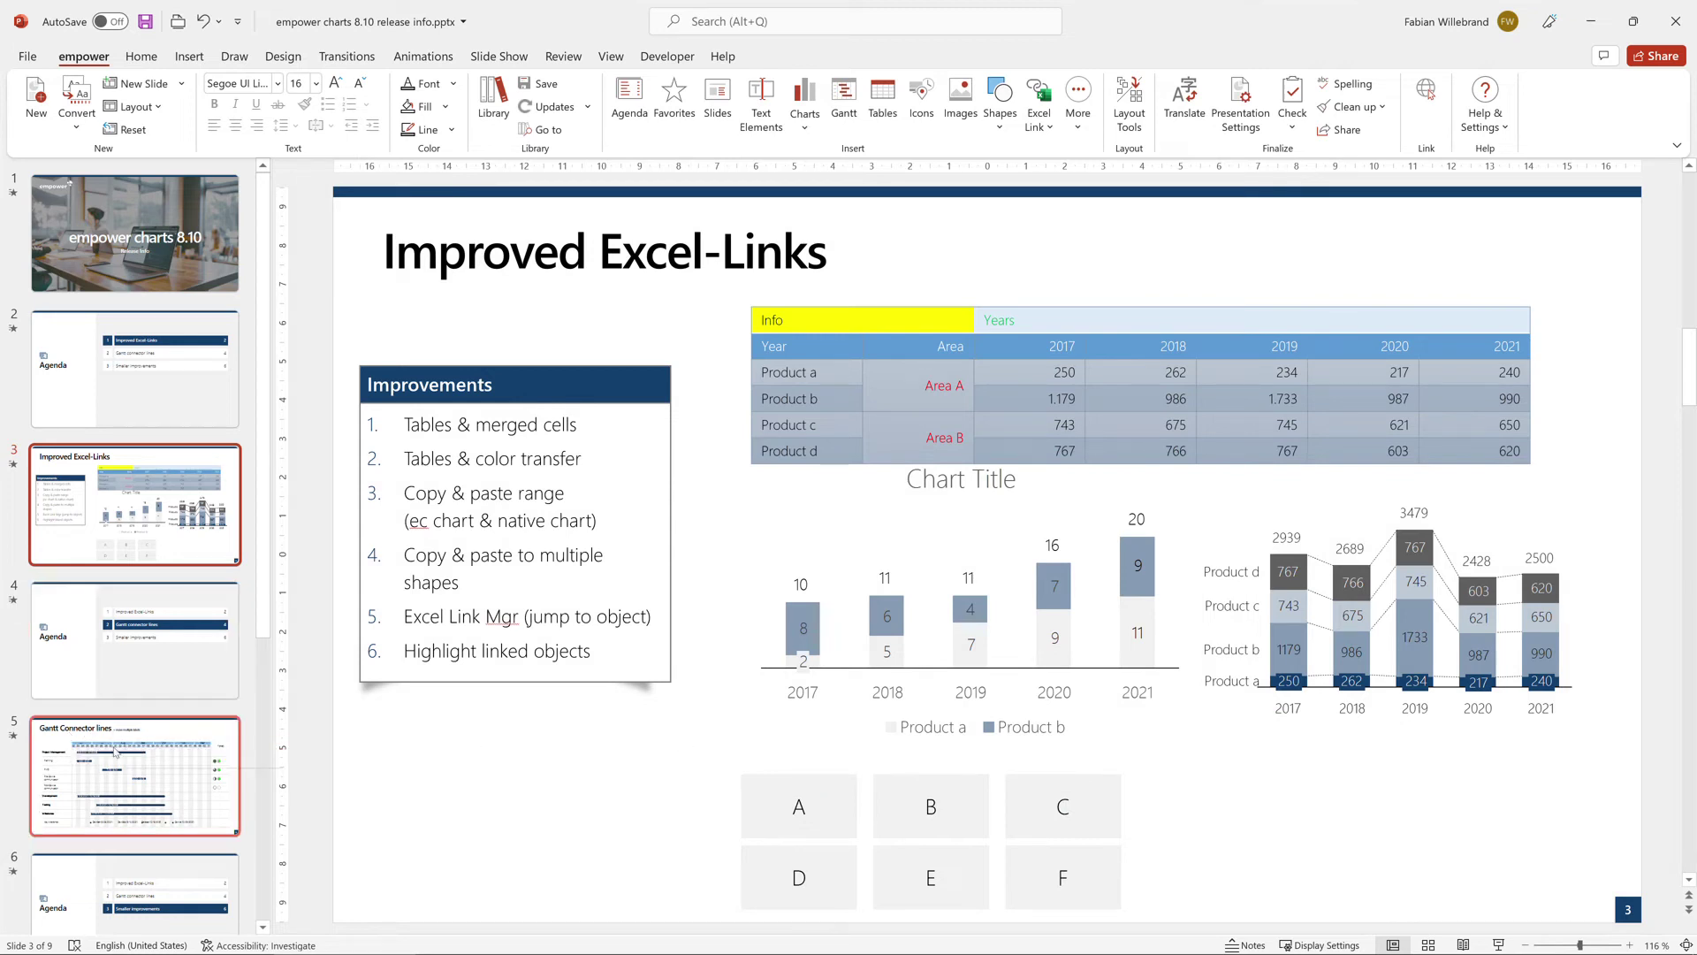
click(114, 752)
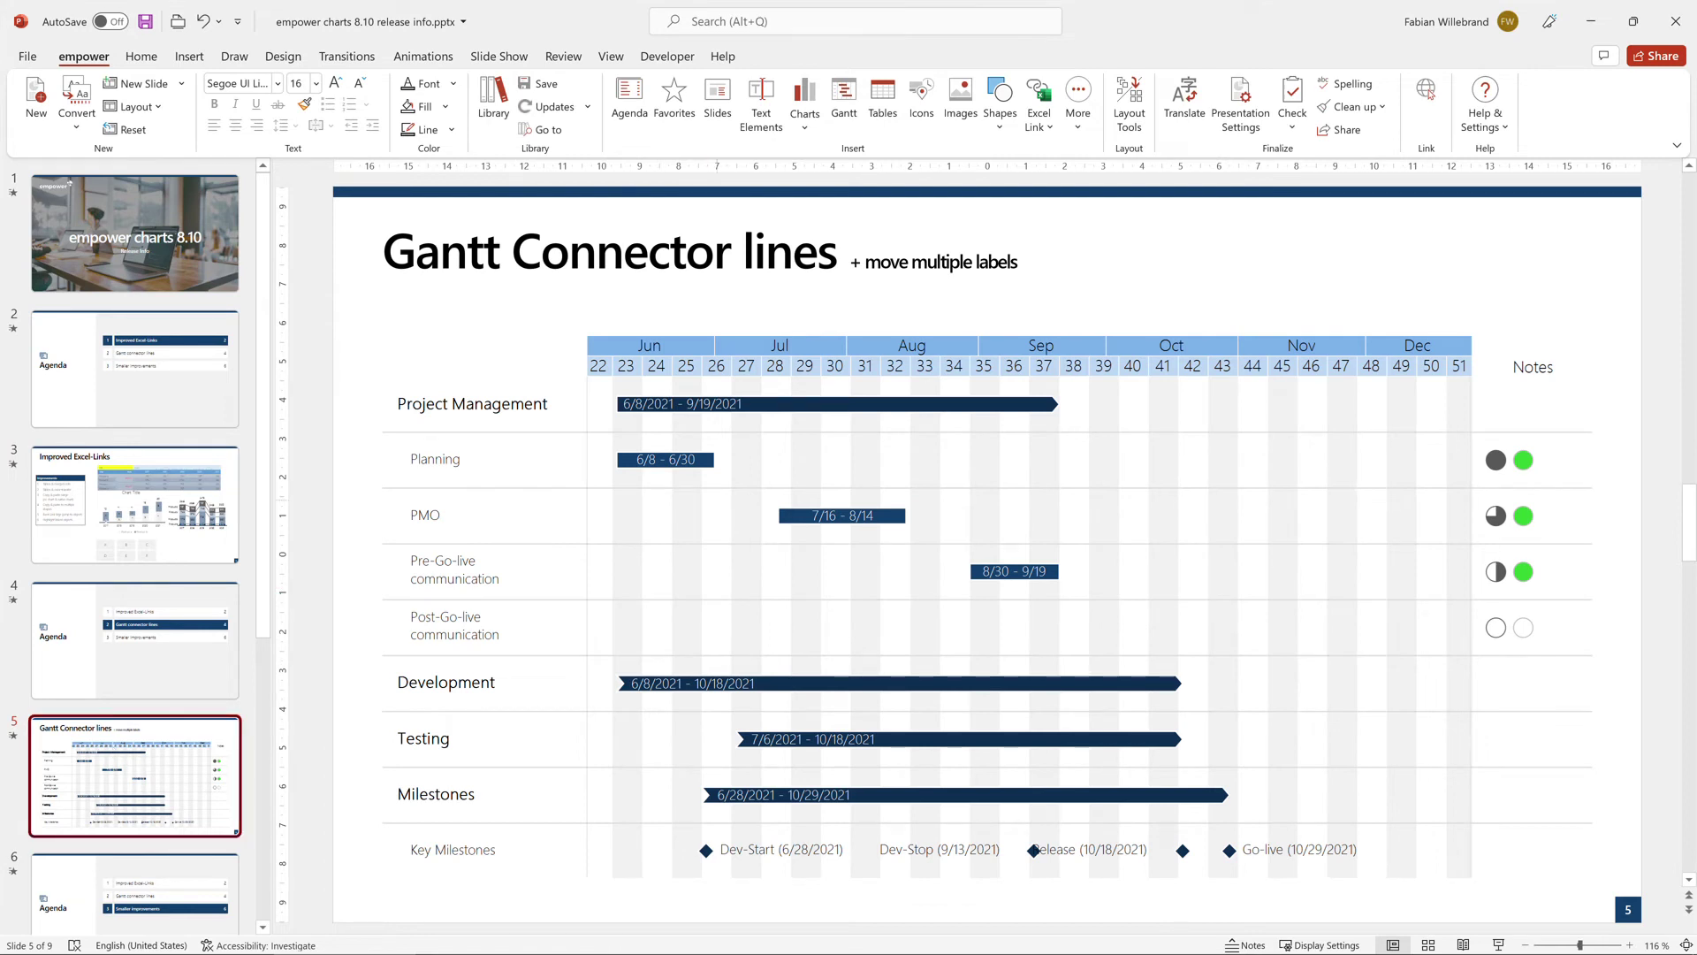
Step: Add a connector from the end of the Planning bar to the start of the PMO bar
click(752, 472)
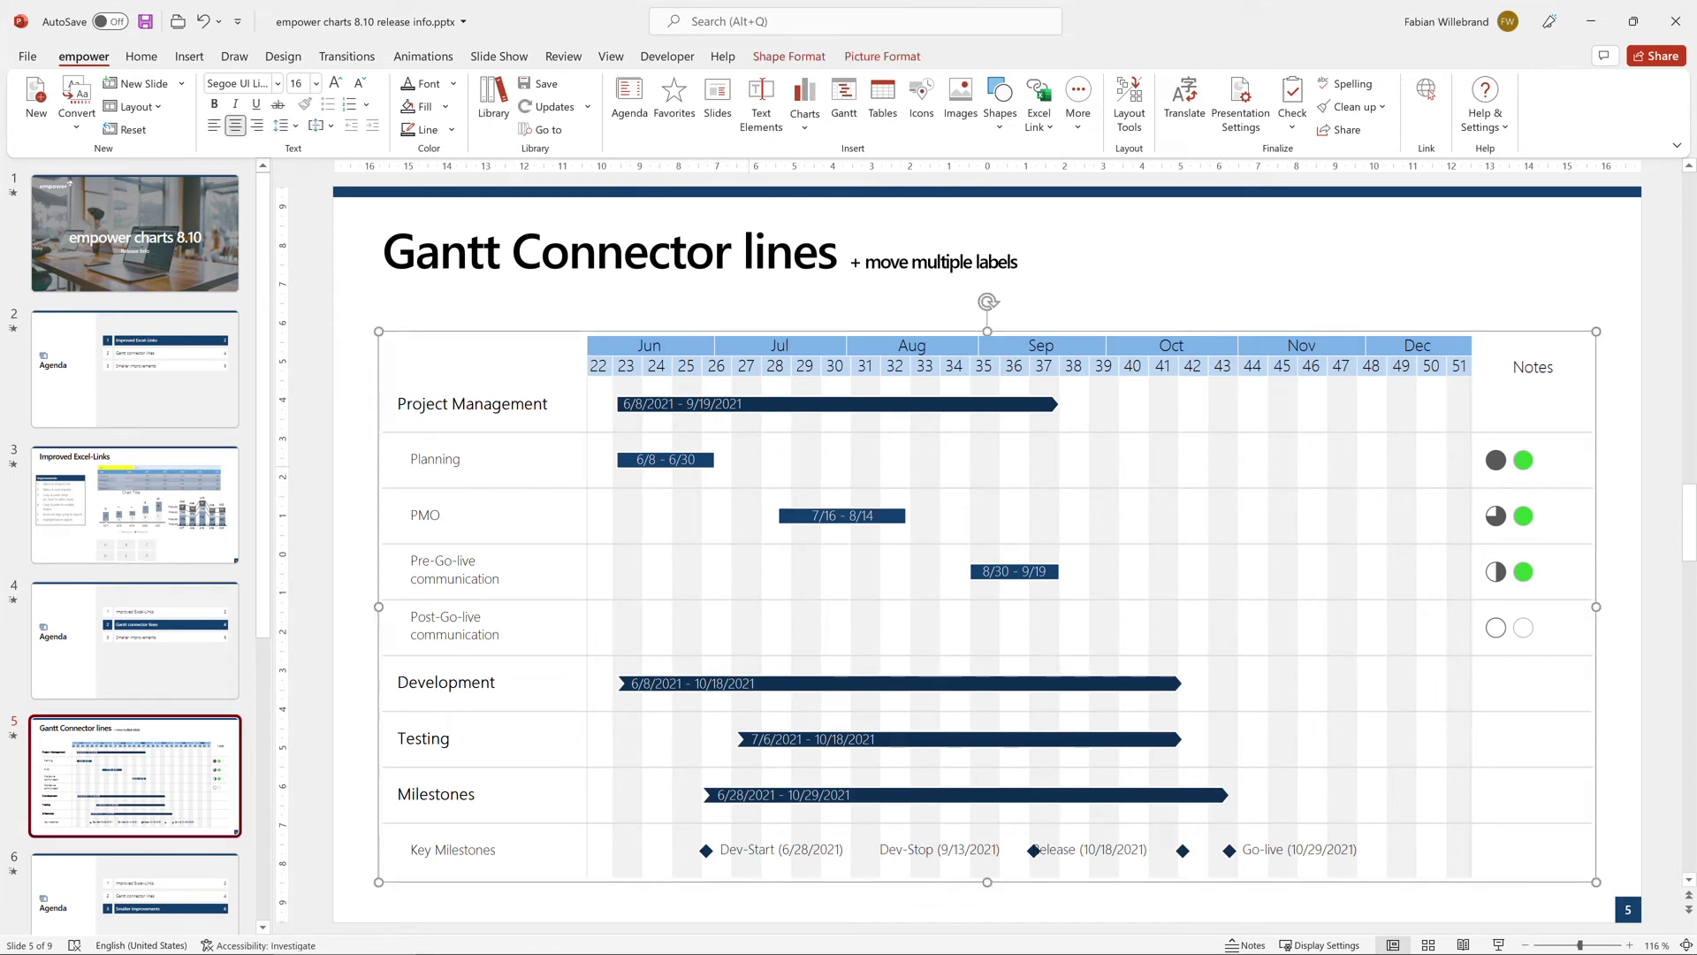
right_click(745, 464)
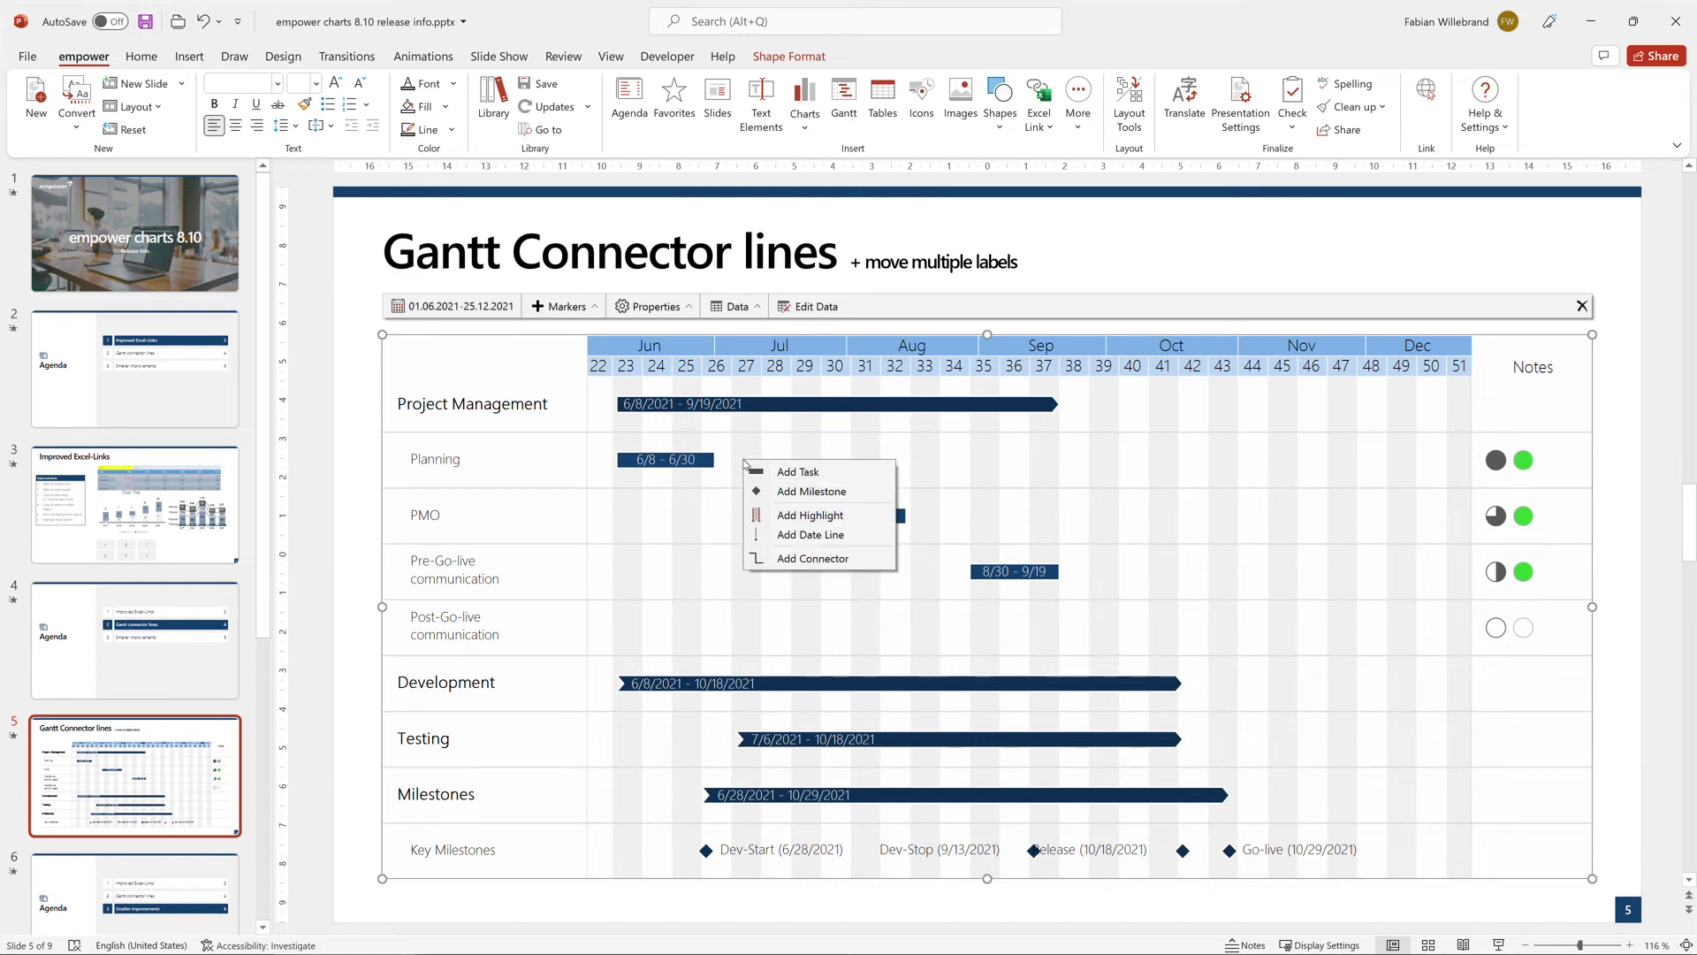
click(779, 561)
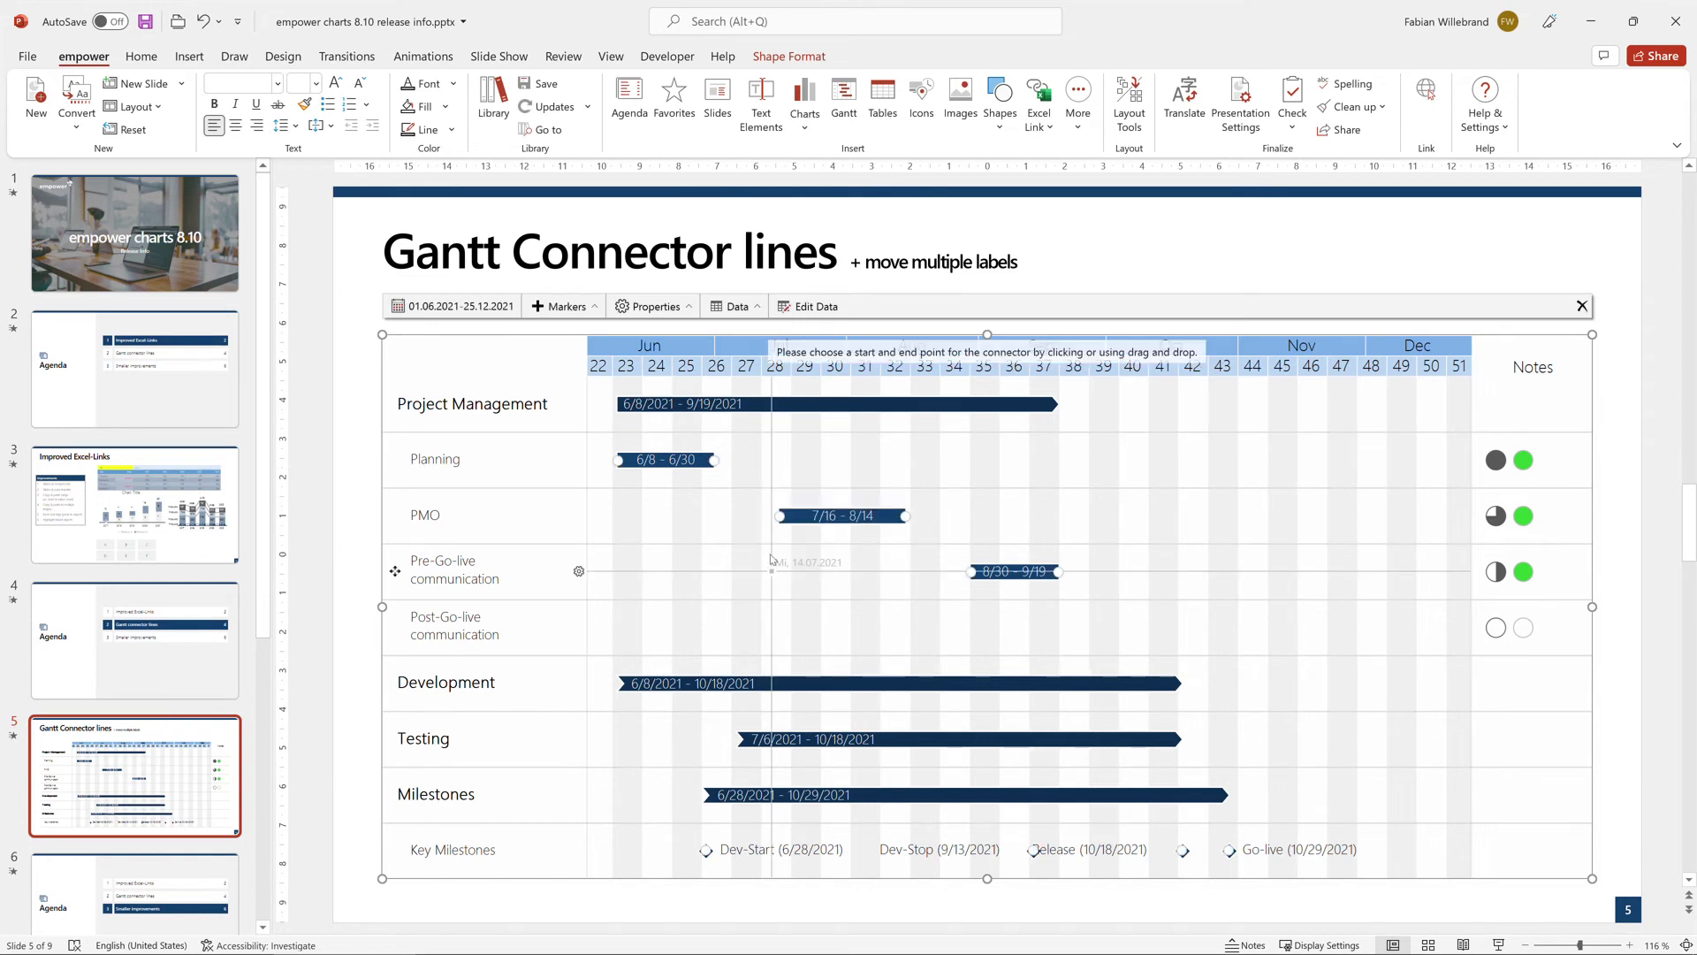
drag(716, 464, 779, 516)
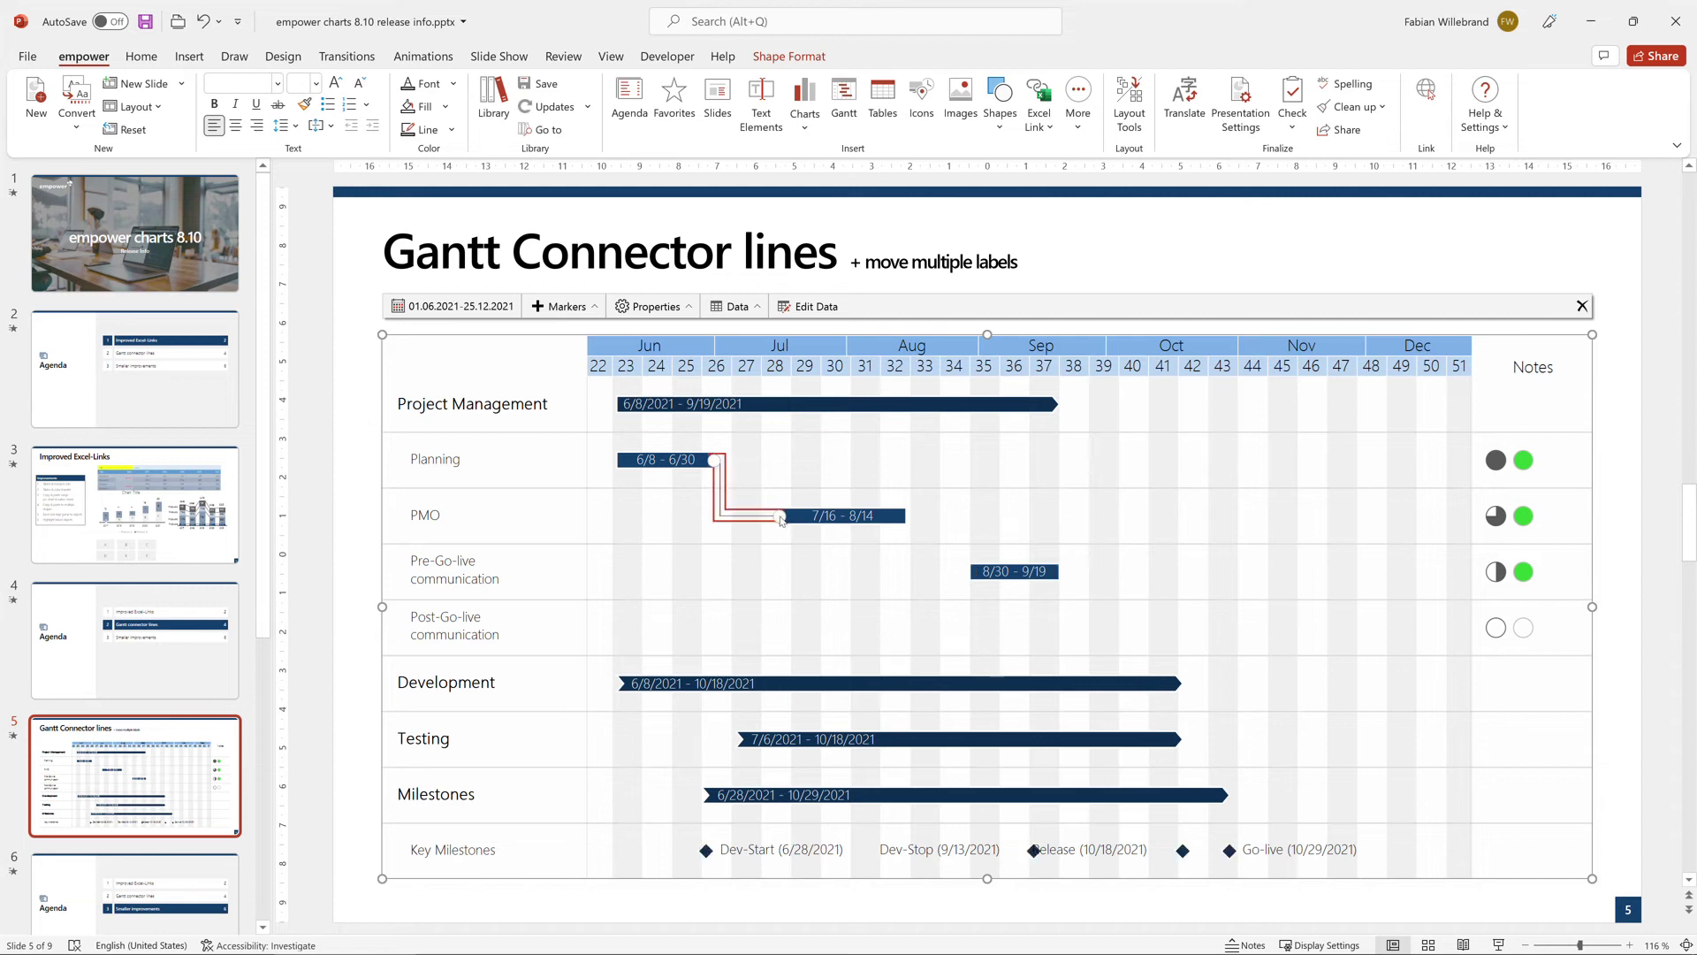
Step: Add a second connector from the PMO bar's end to the Pre-Go-live communication bar's start
right_click(914, 557)
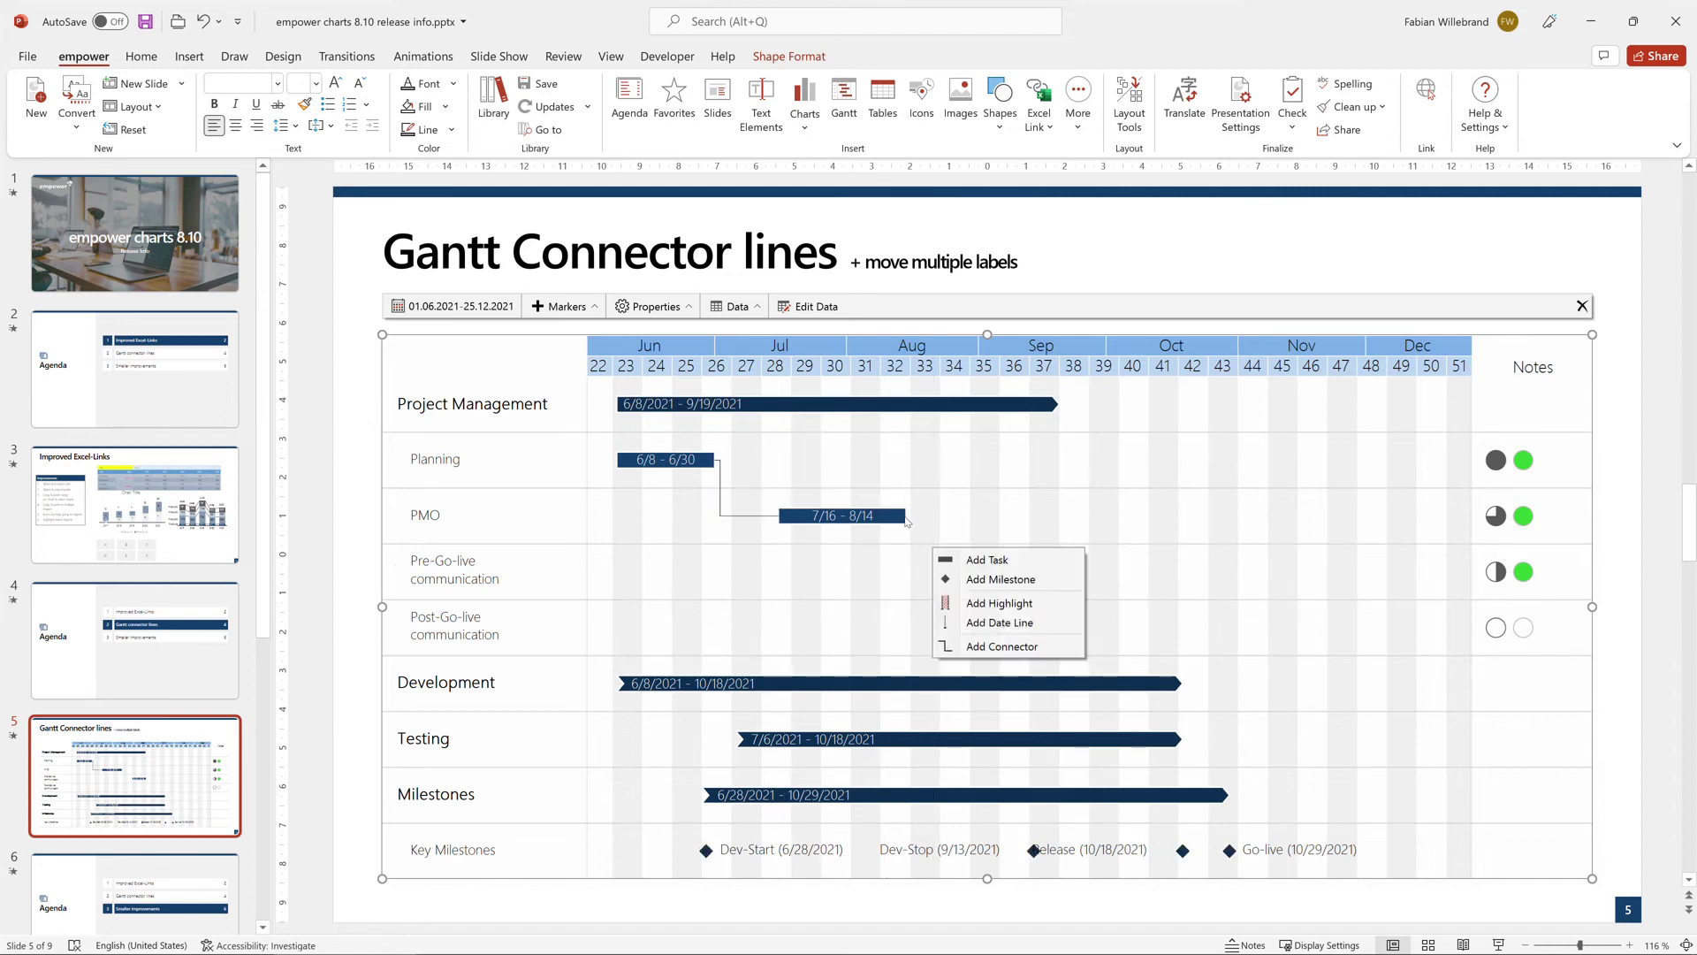
click(903, 518)
click(951, 530)
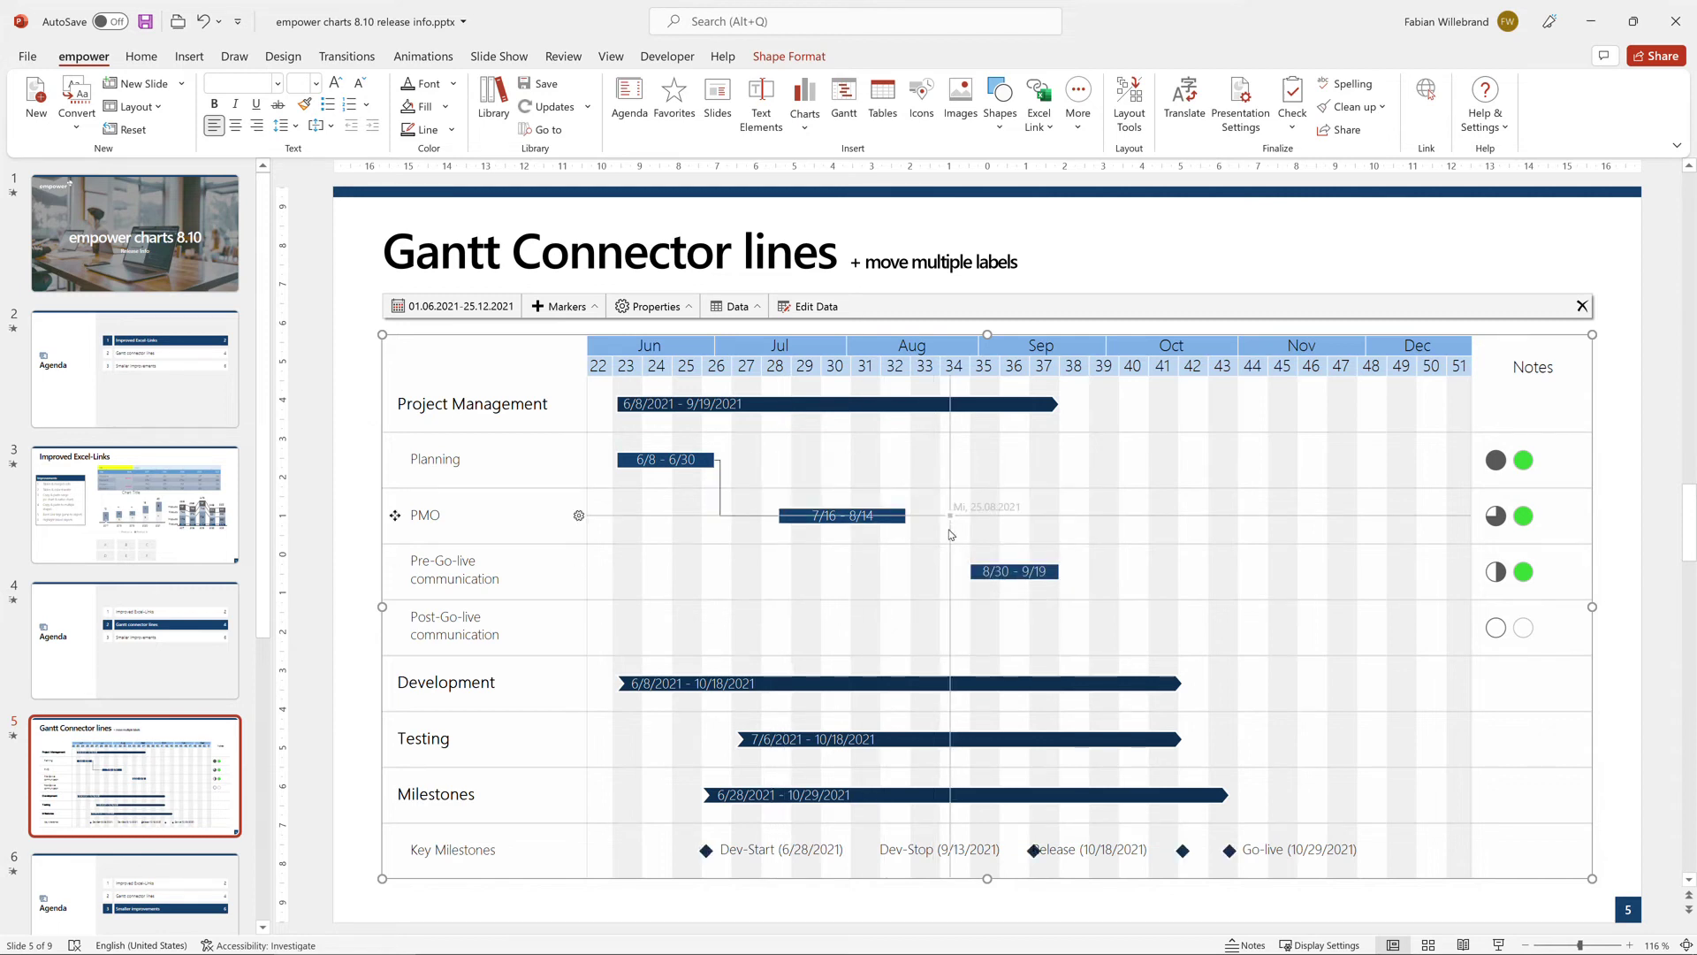
right_click(950, 533)
click(983, 628)
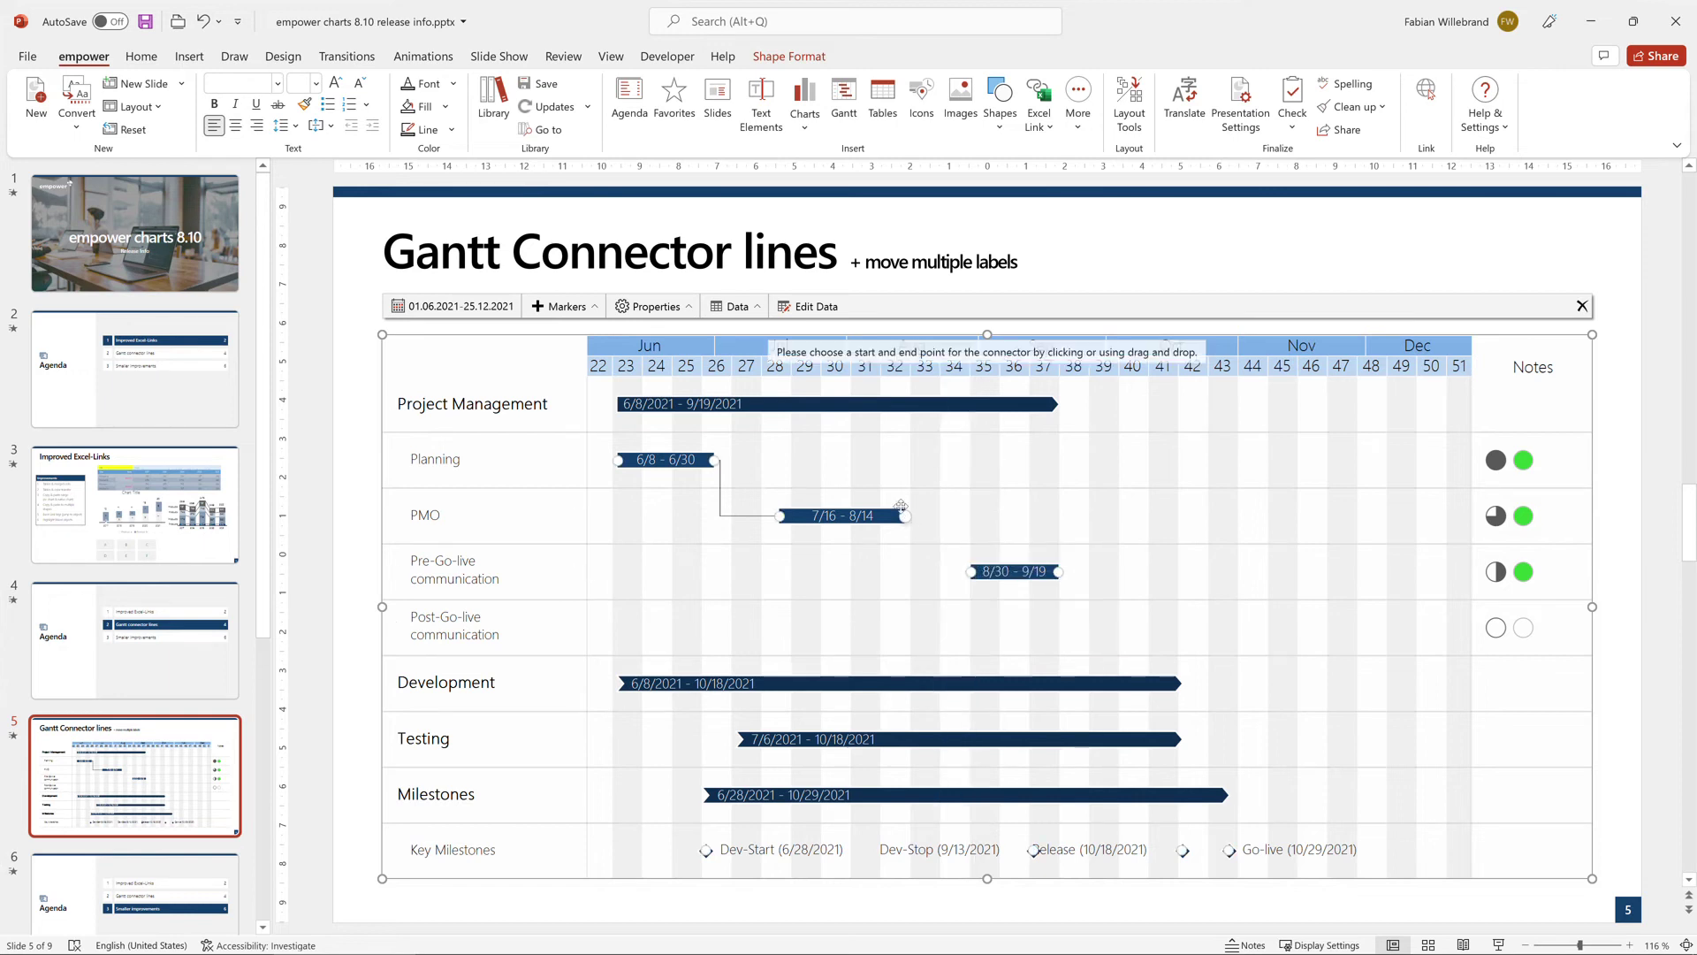
drag(903, 515, 983, 584)
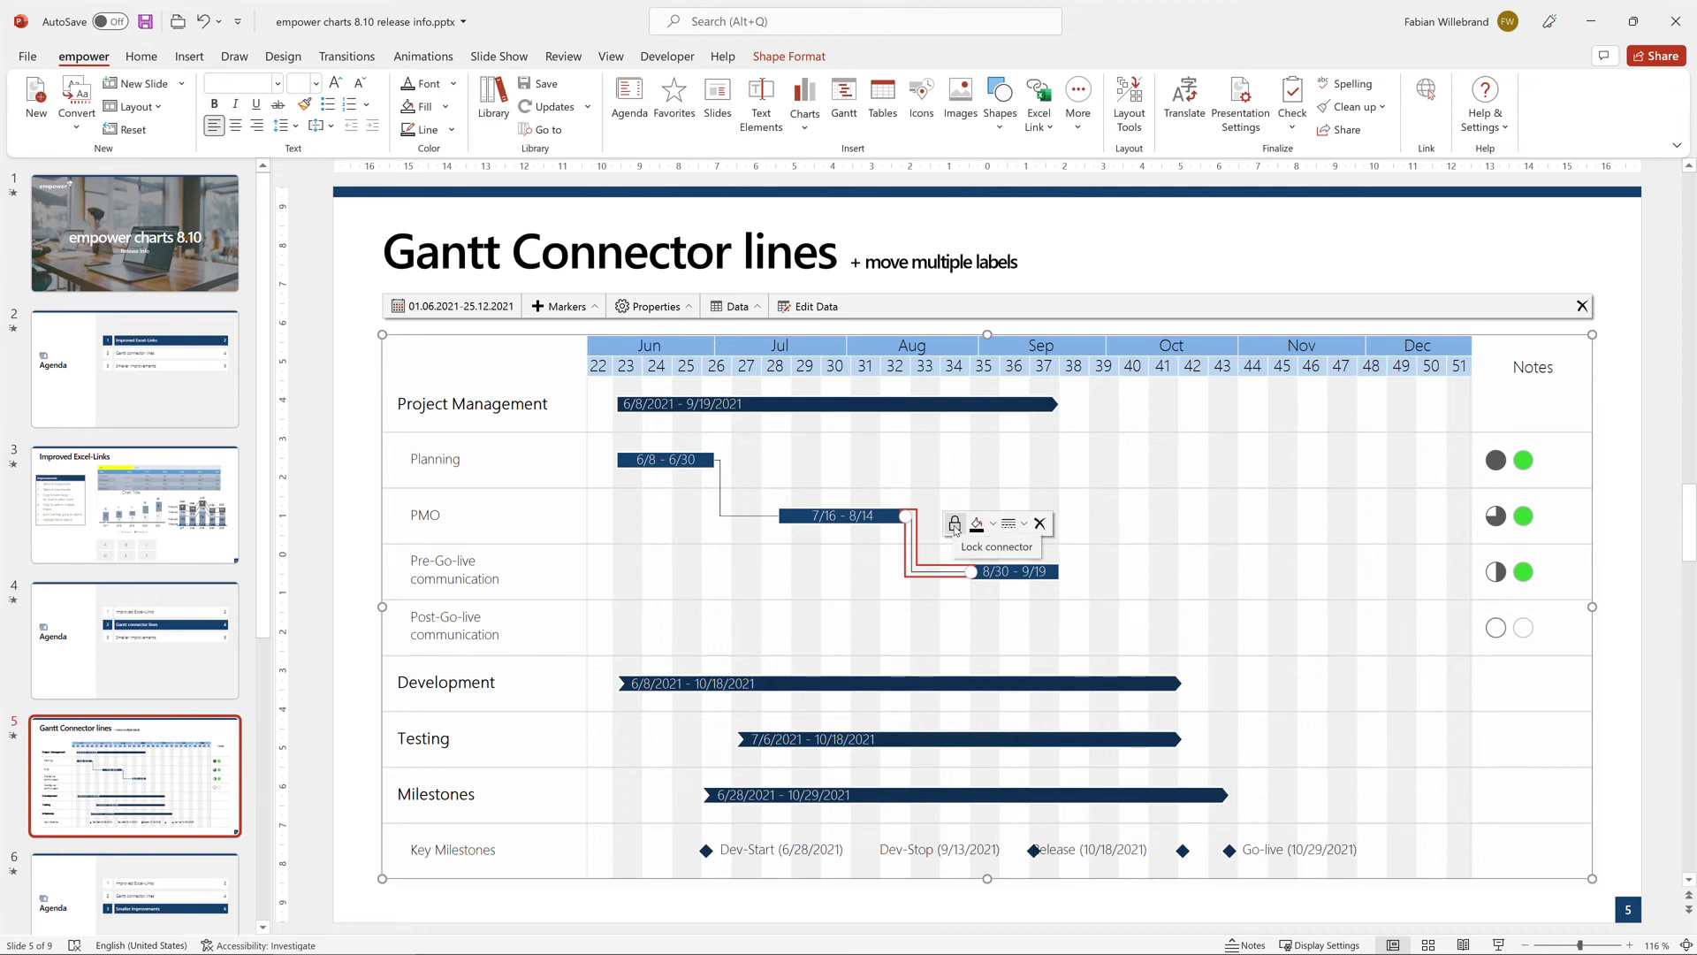
Step: Lock the new connector and drag the Planning bar later so linked tasks shift to 7/20–10/31
click(955, 525)
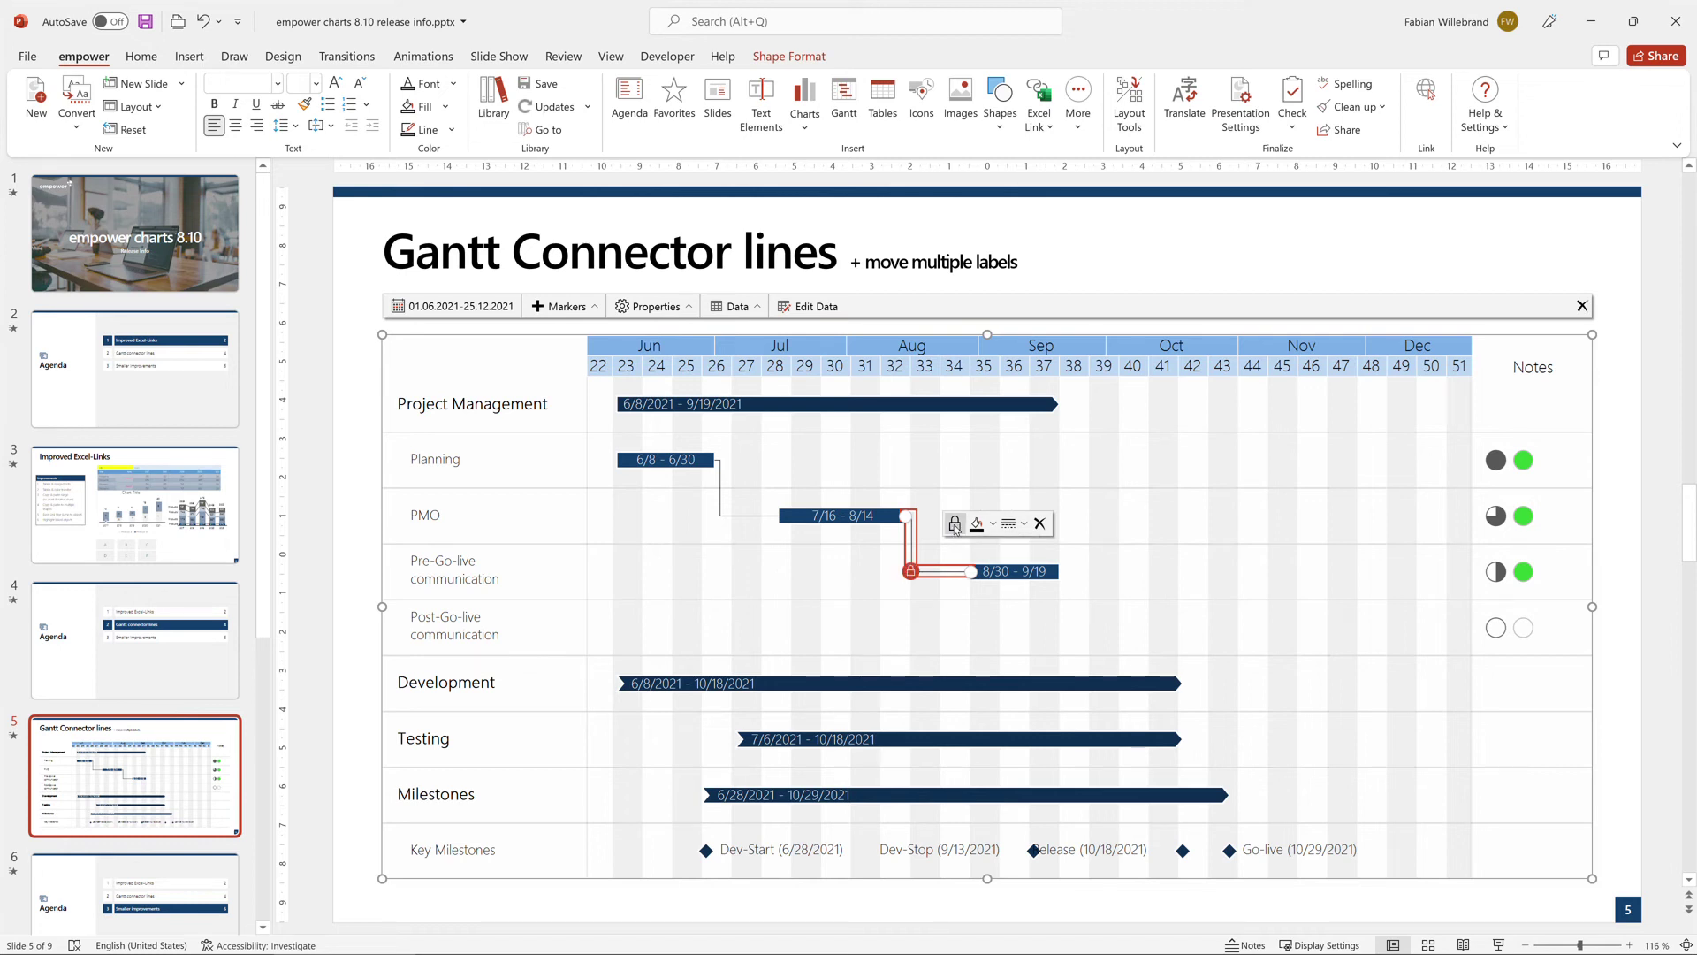
click(720, 502)
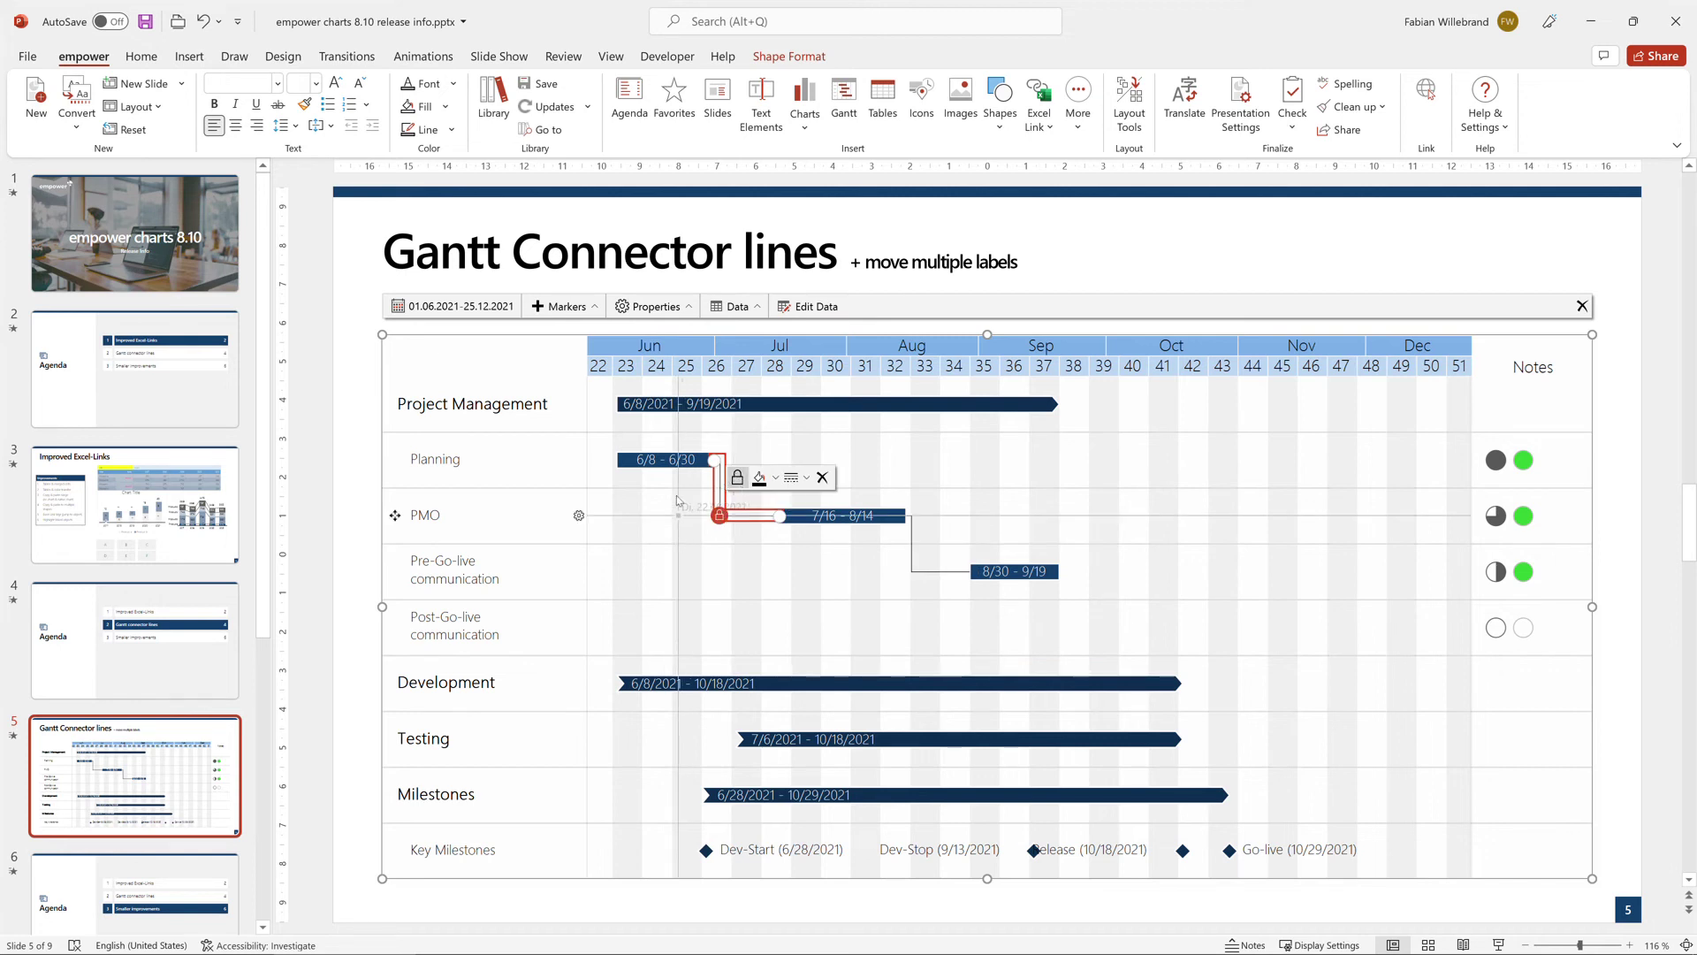
right_click(679, 530)
click(667, 459)
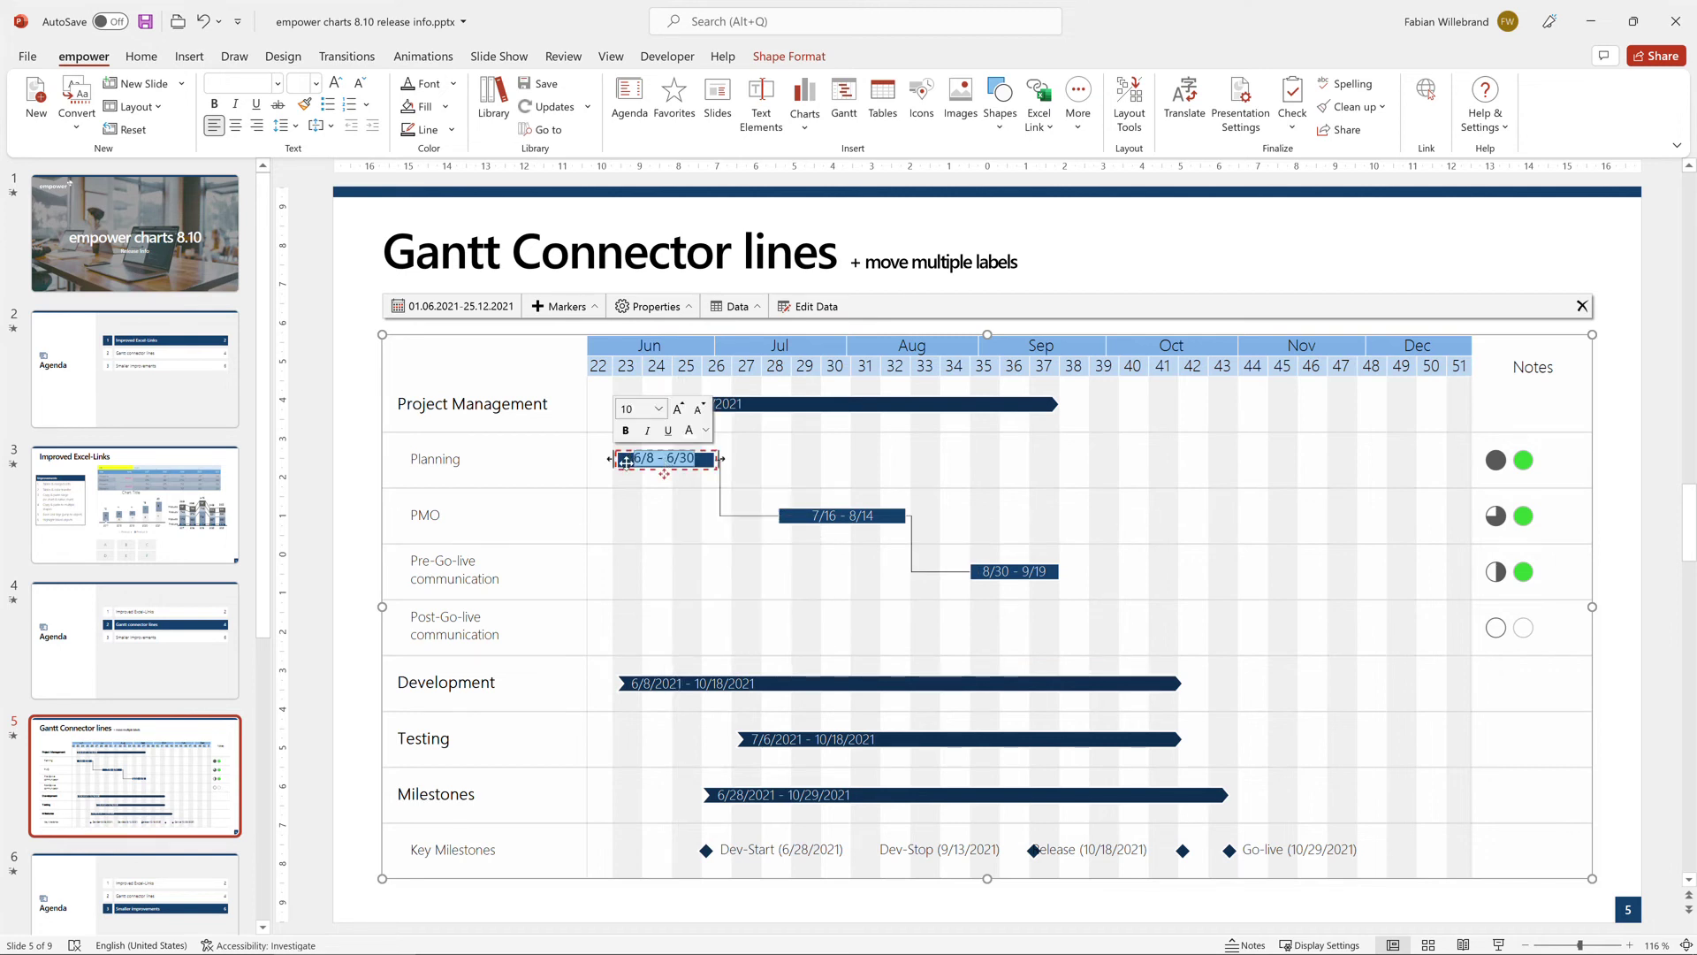
drag(690, 461, 835, 477)
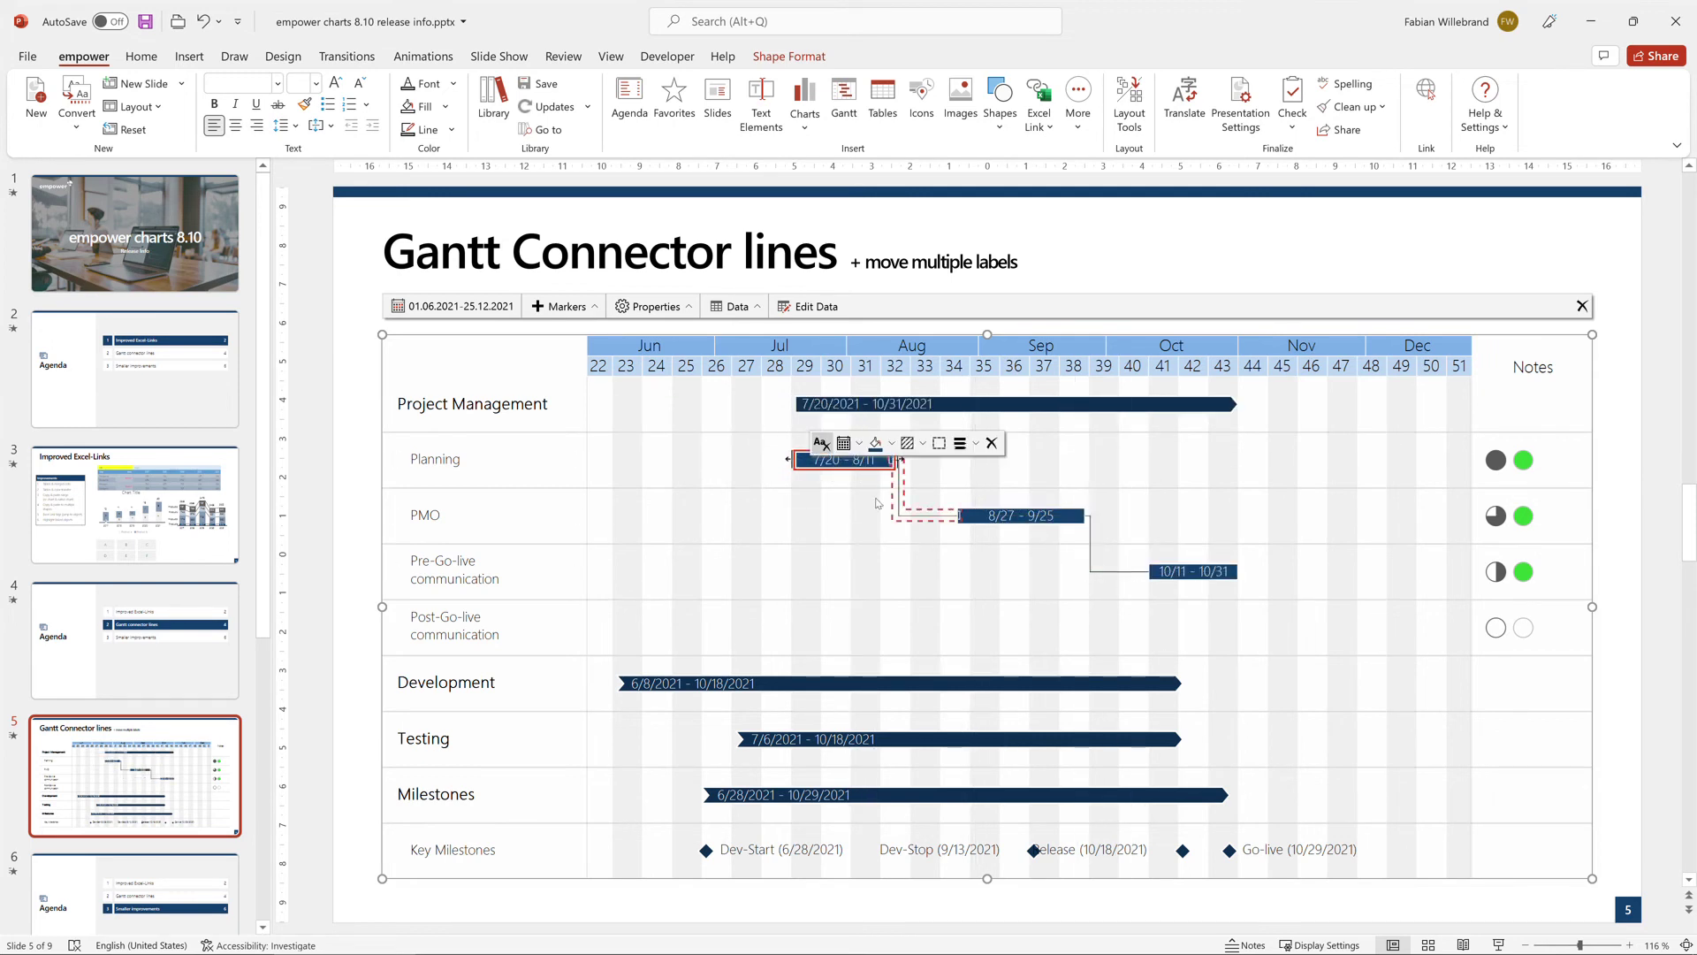
Step: Move the Planning, PMO and Pre-Go-live (10/11 - 10/31) date labels together below their bars
click(968, 521)
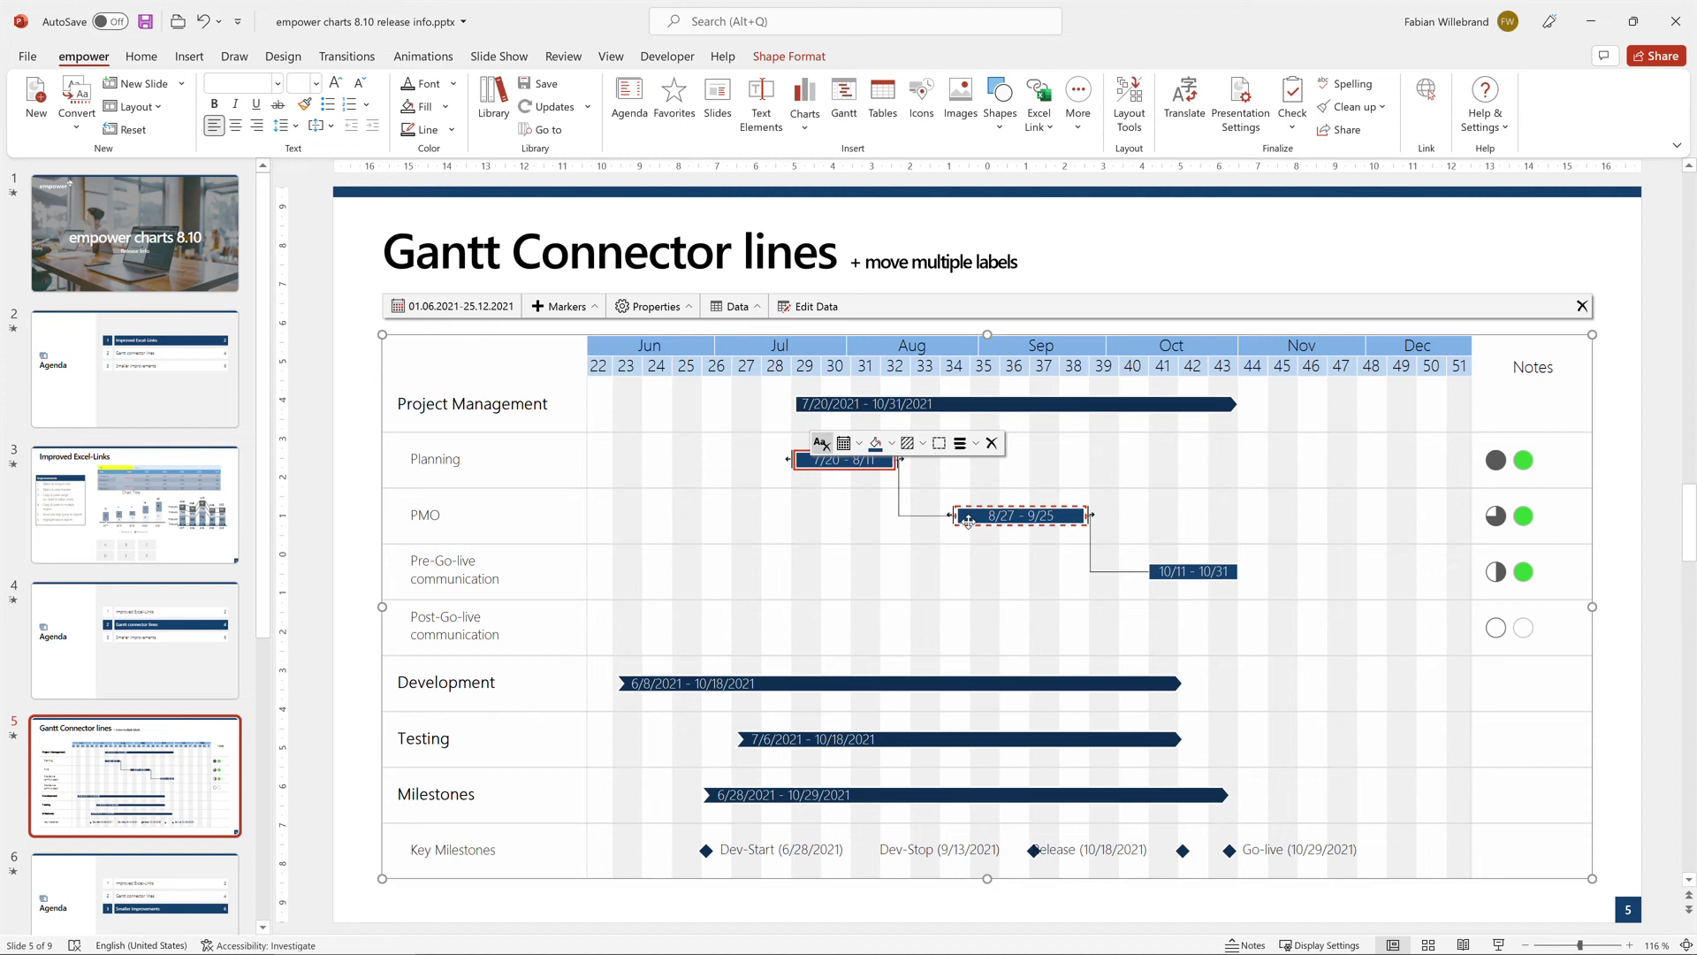
click(813, 571)
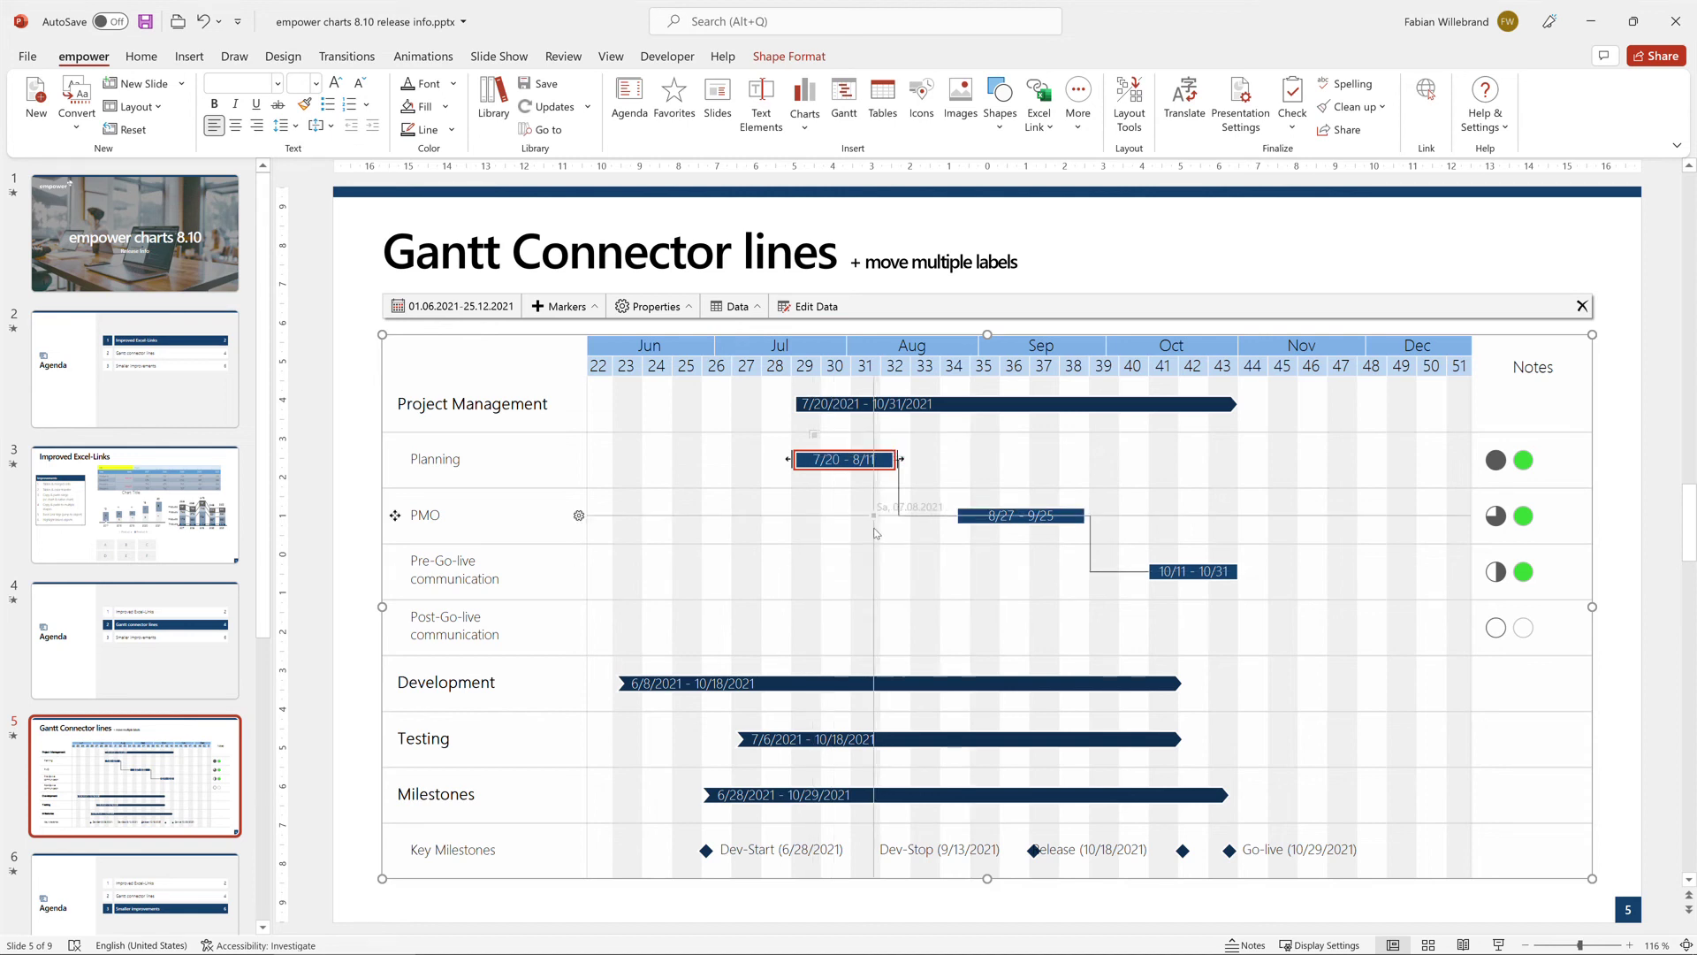
click(844, 458)
shift+click(1021, 514)
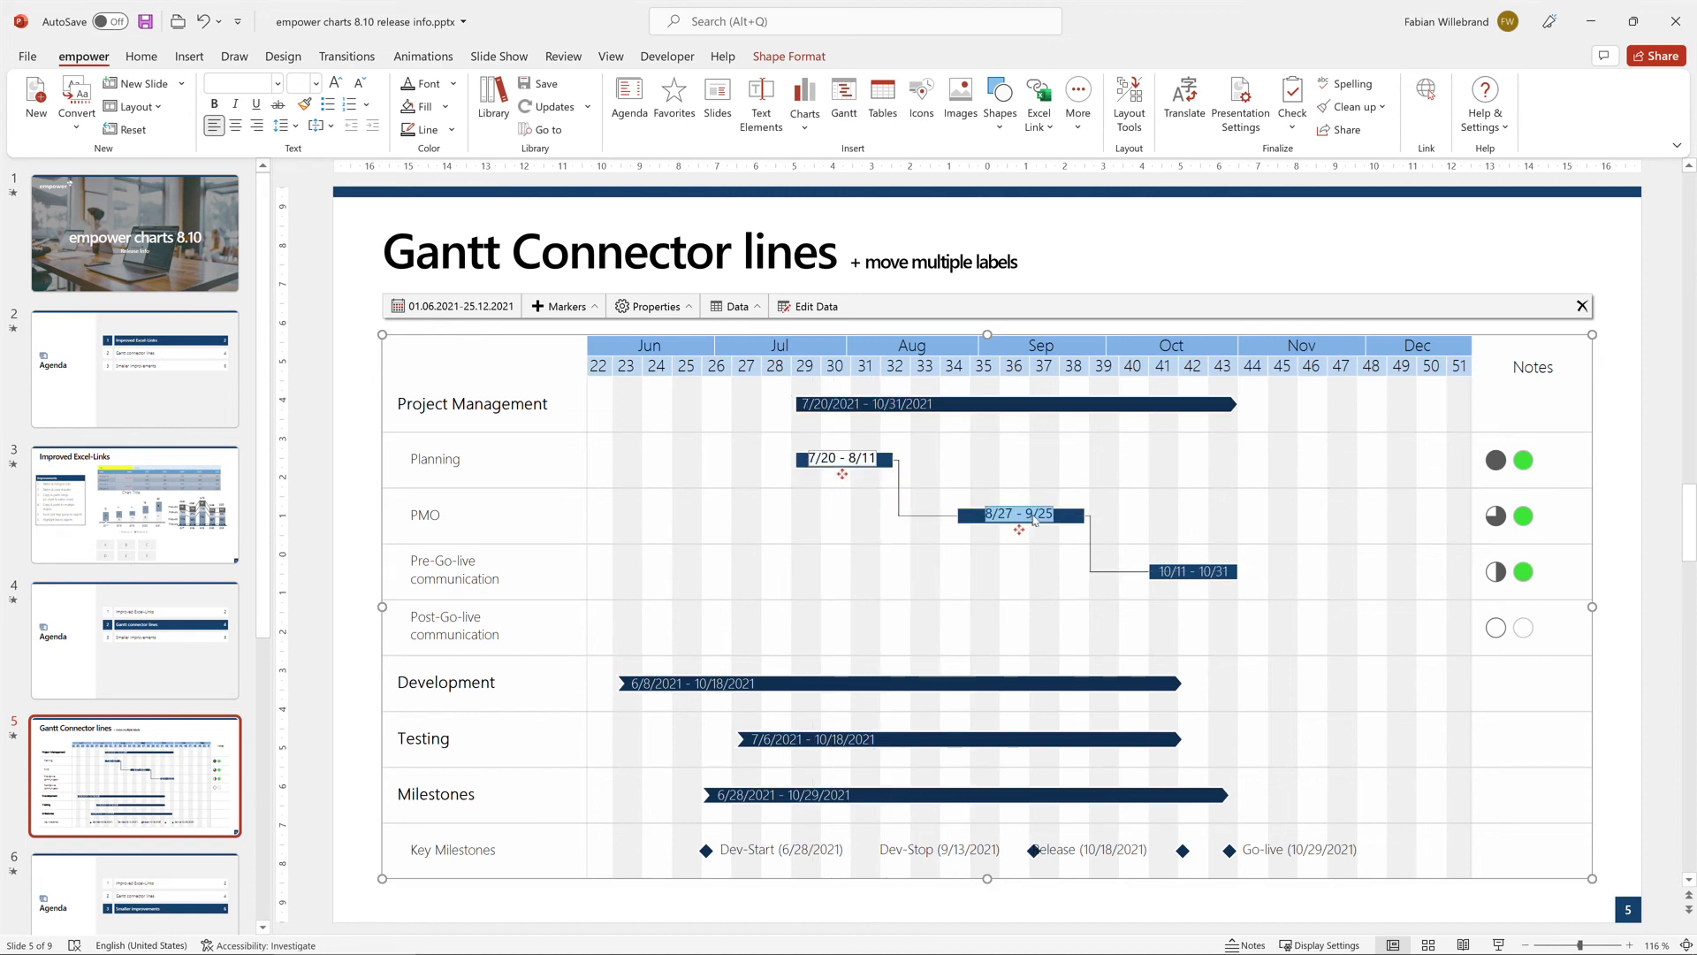
shift+click(1189, 570)
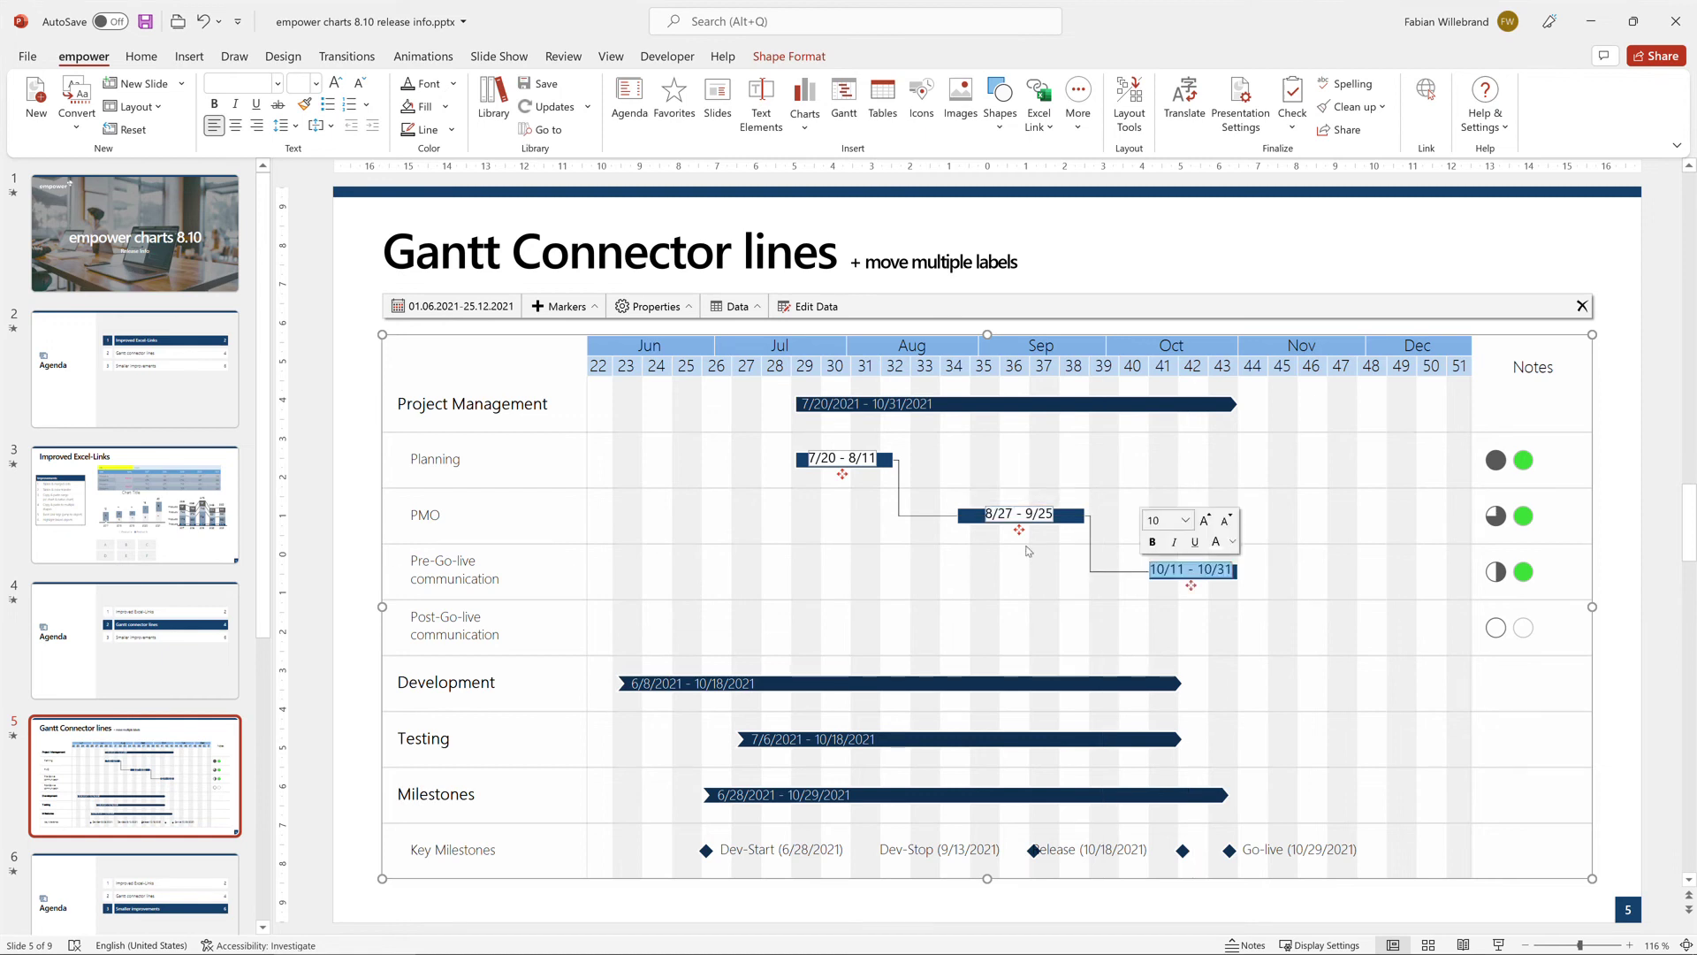
drag(1021, 528, 1002, 619)
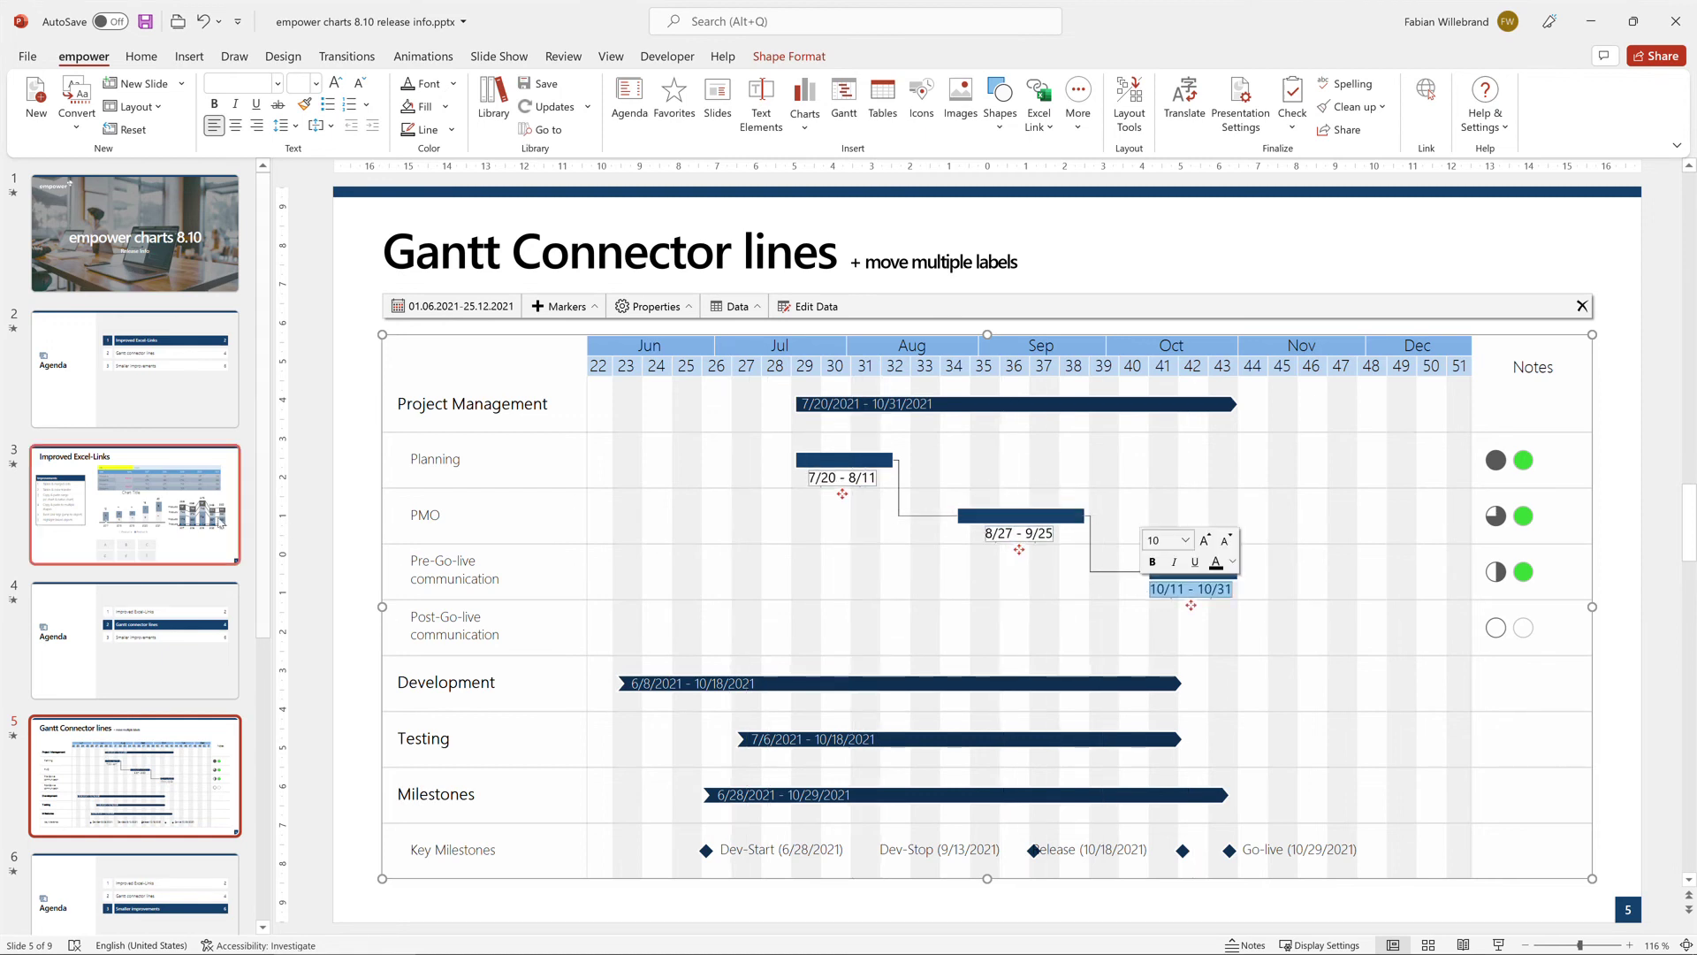
click(128, 754)
scroll(128, 753, down, 2)
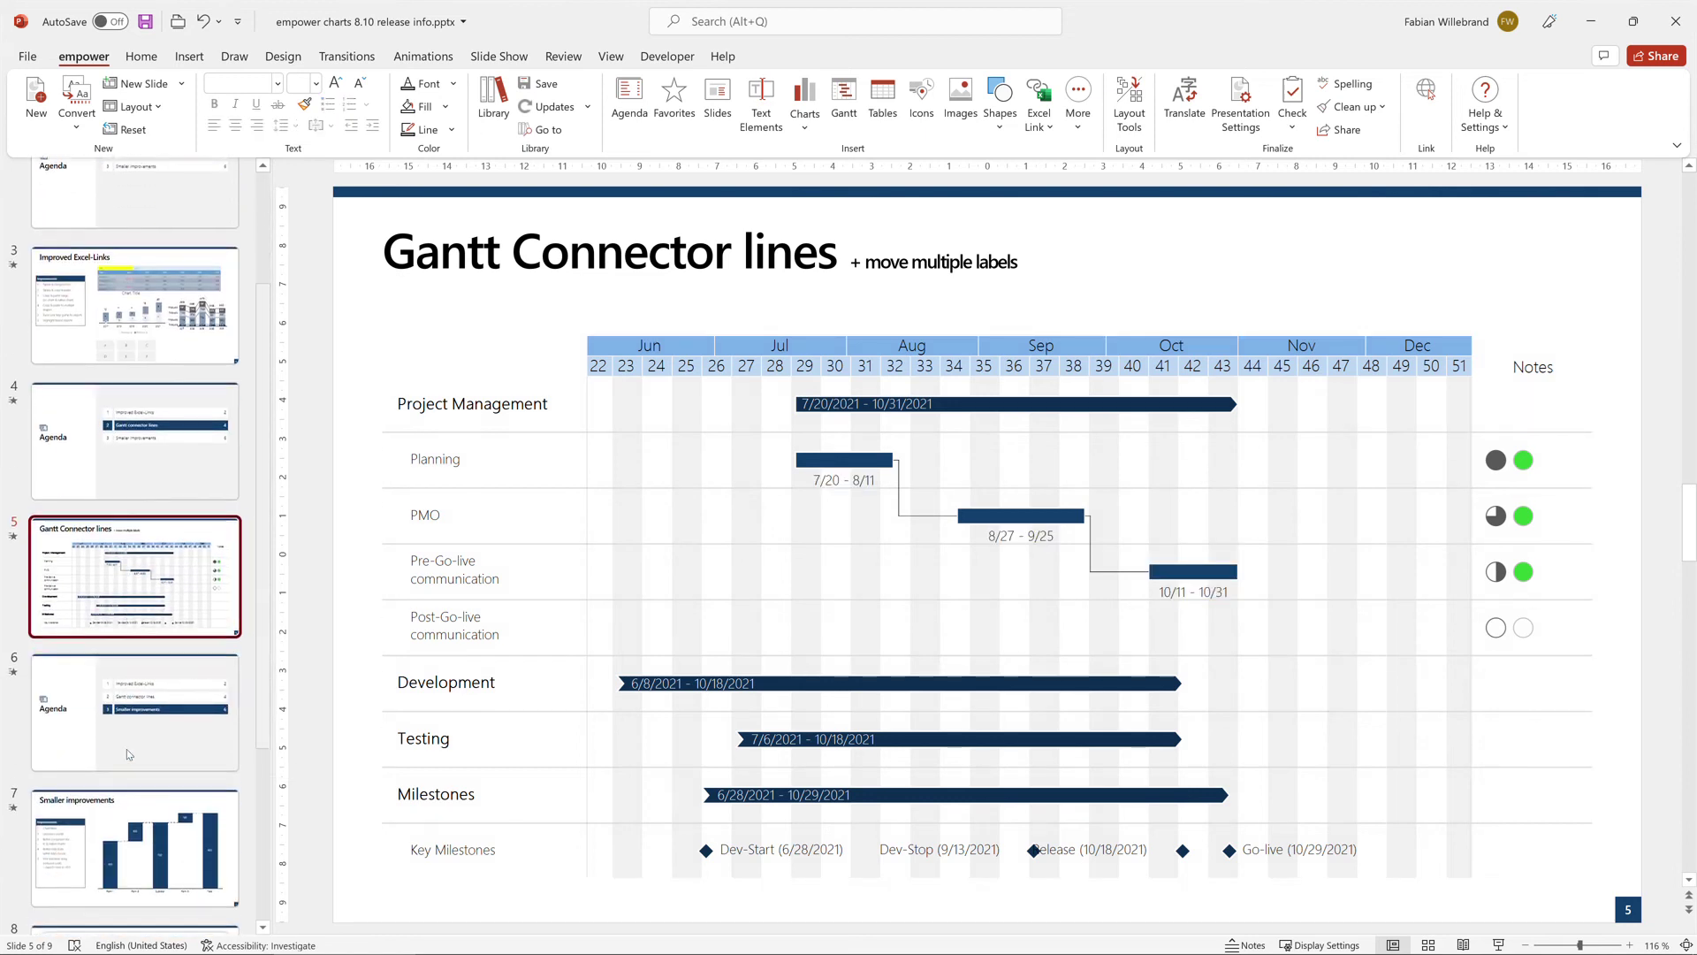
Step: On slide 7, Smaller improvements, turn on the waterfall chart's title
scroll(128, 753, down, 1)
click(128, 755)
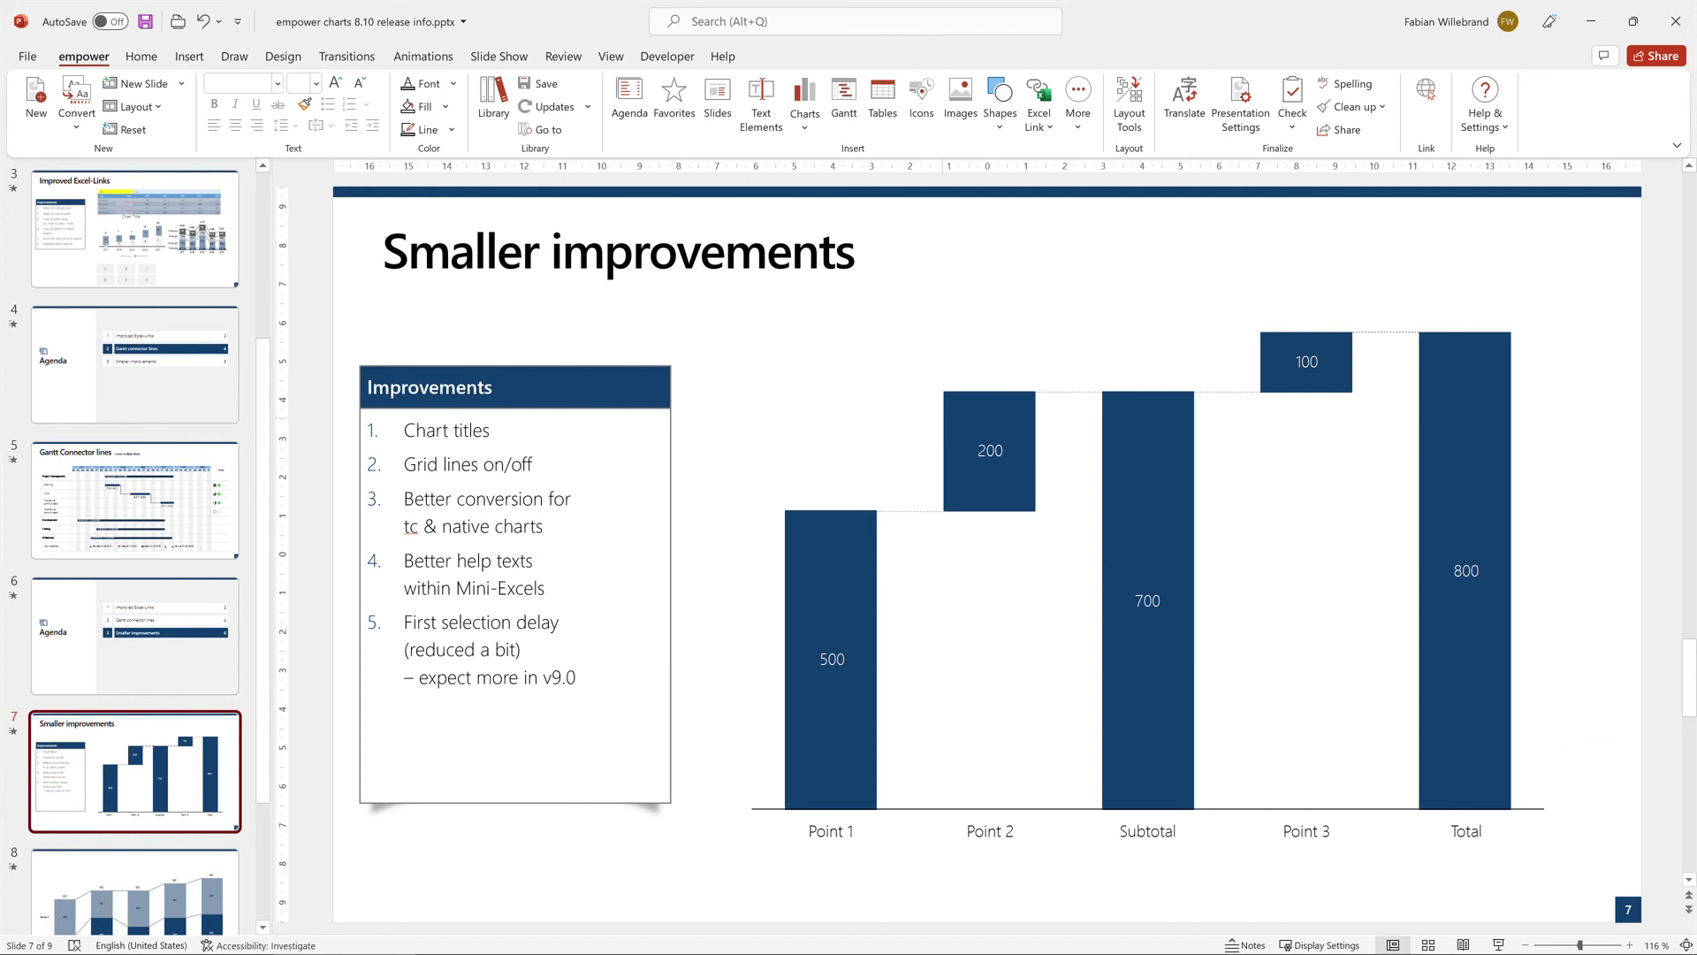
click(884, 414)
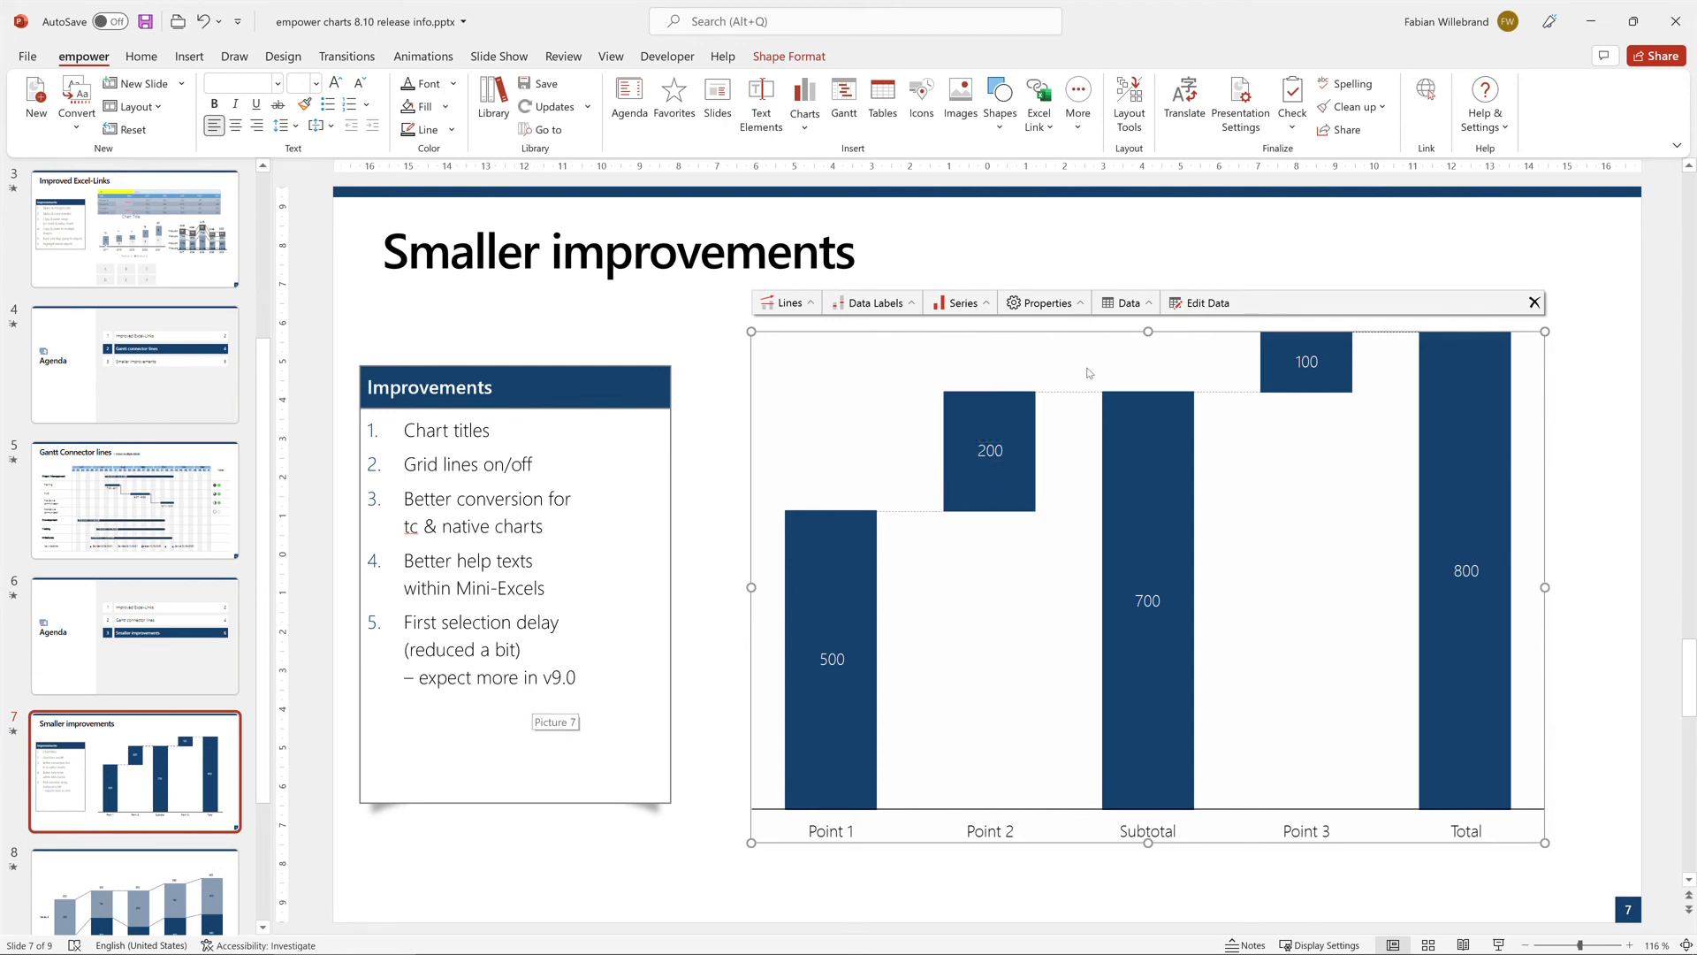
click(1087, 307)
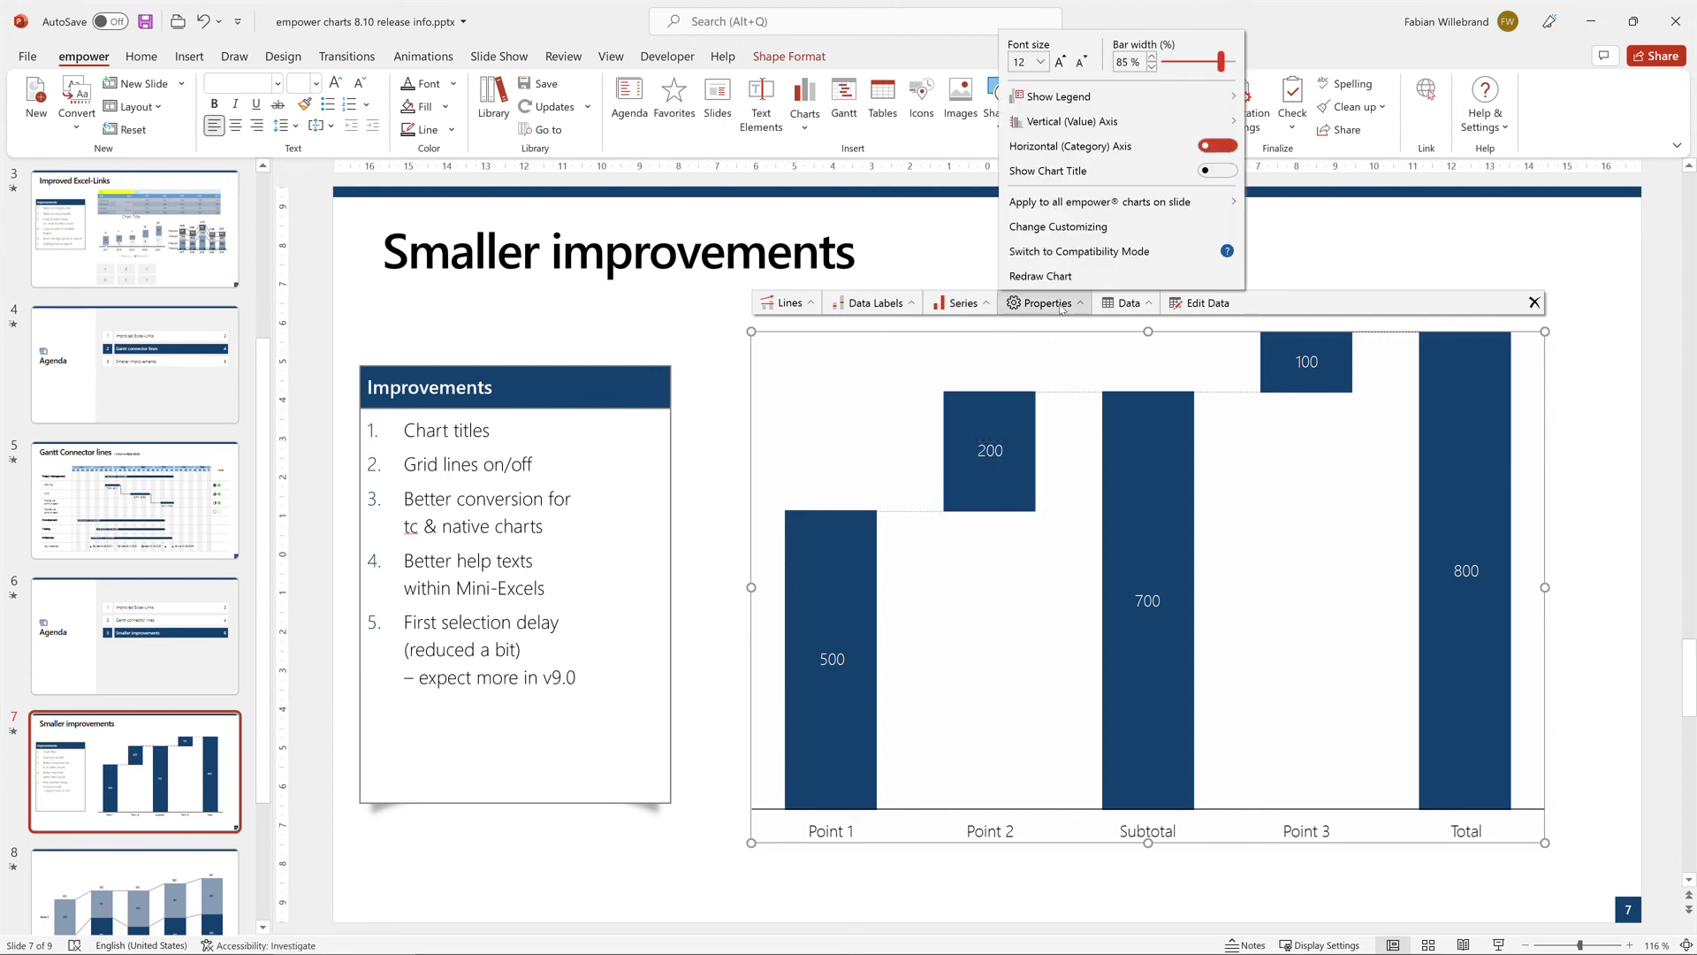
click(1208, 172)
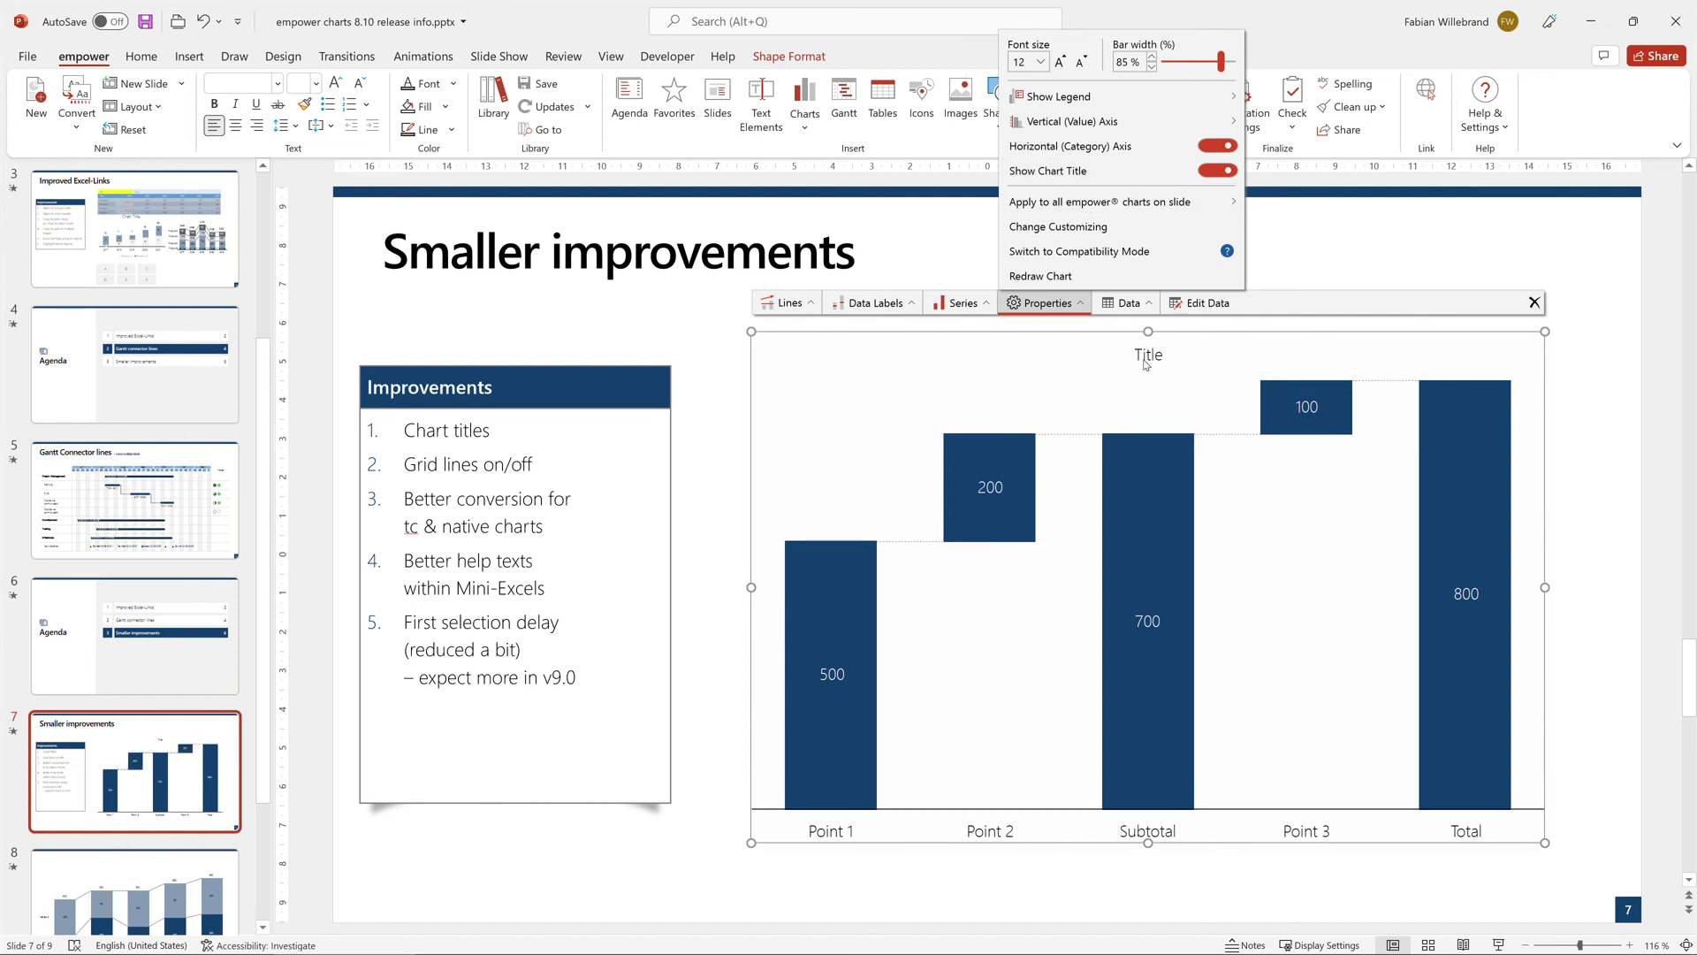
click(796, 307)
Step: Switch the waterfall chart's gridlines on, then back off
click(796, 304)
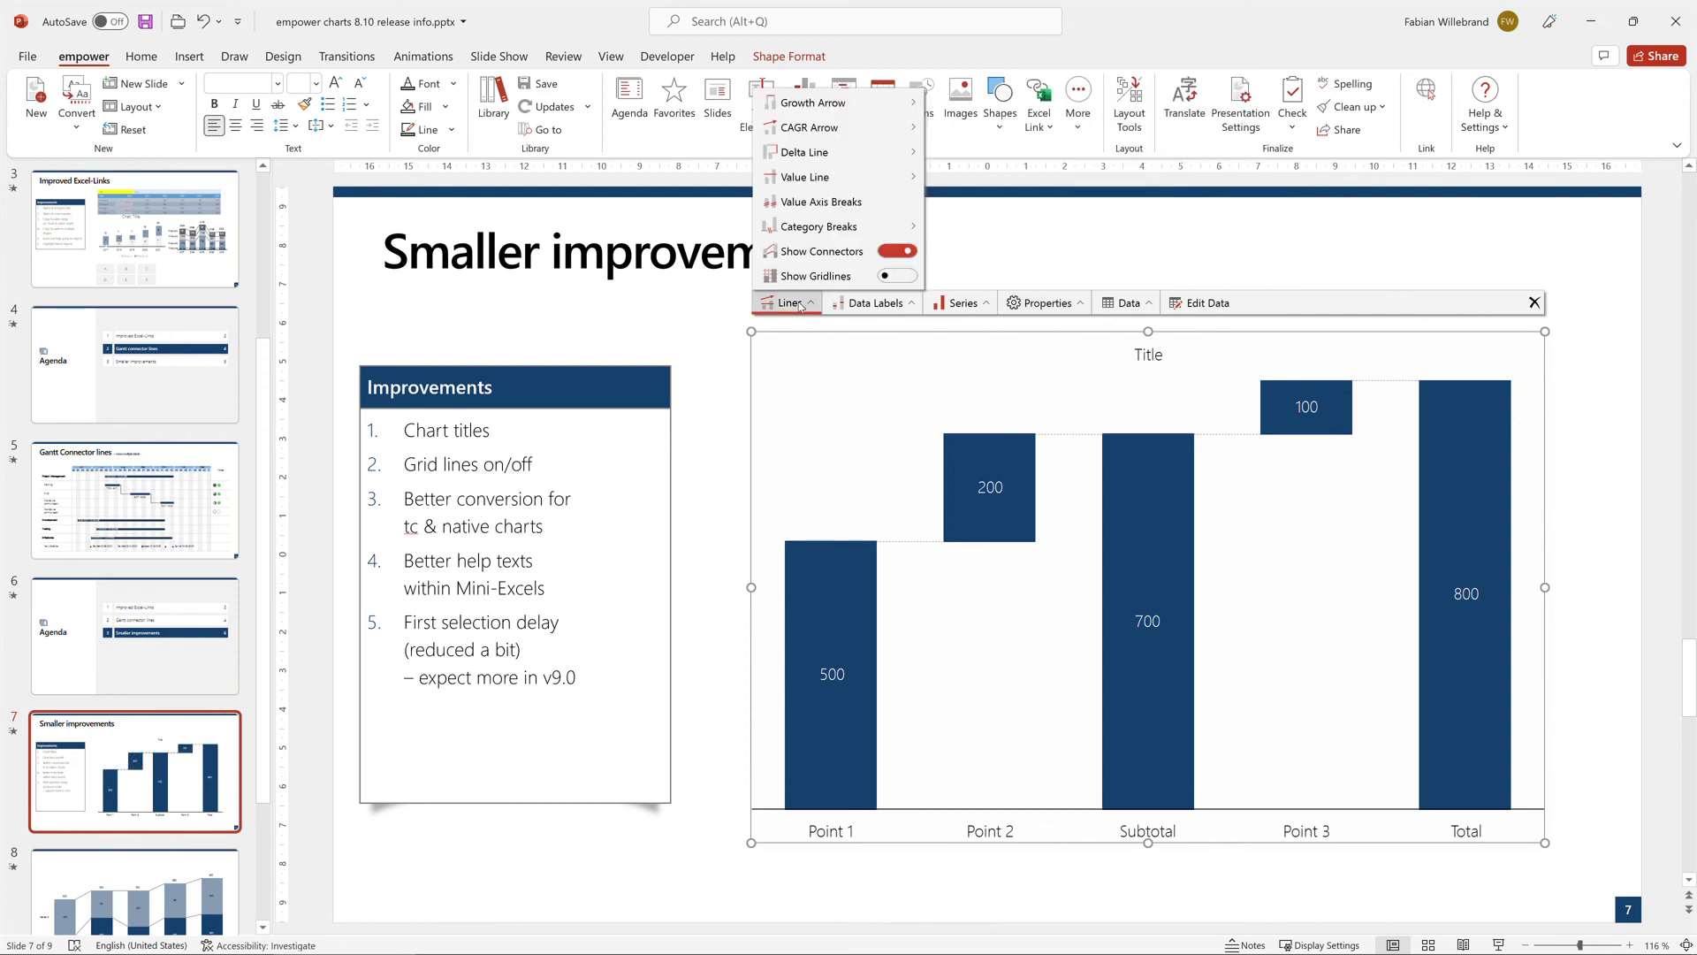
click(904, 276)
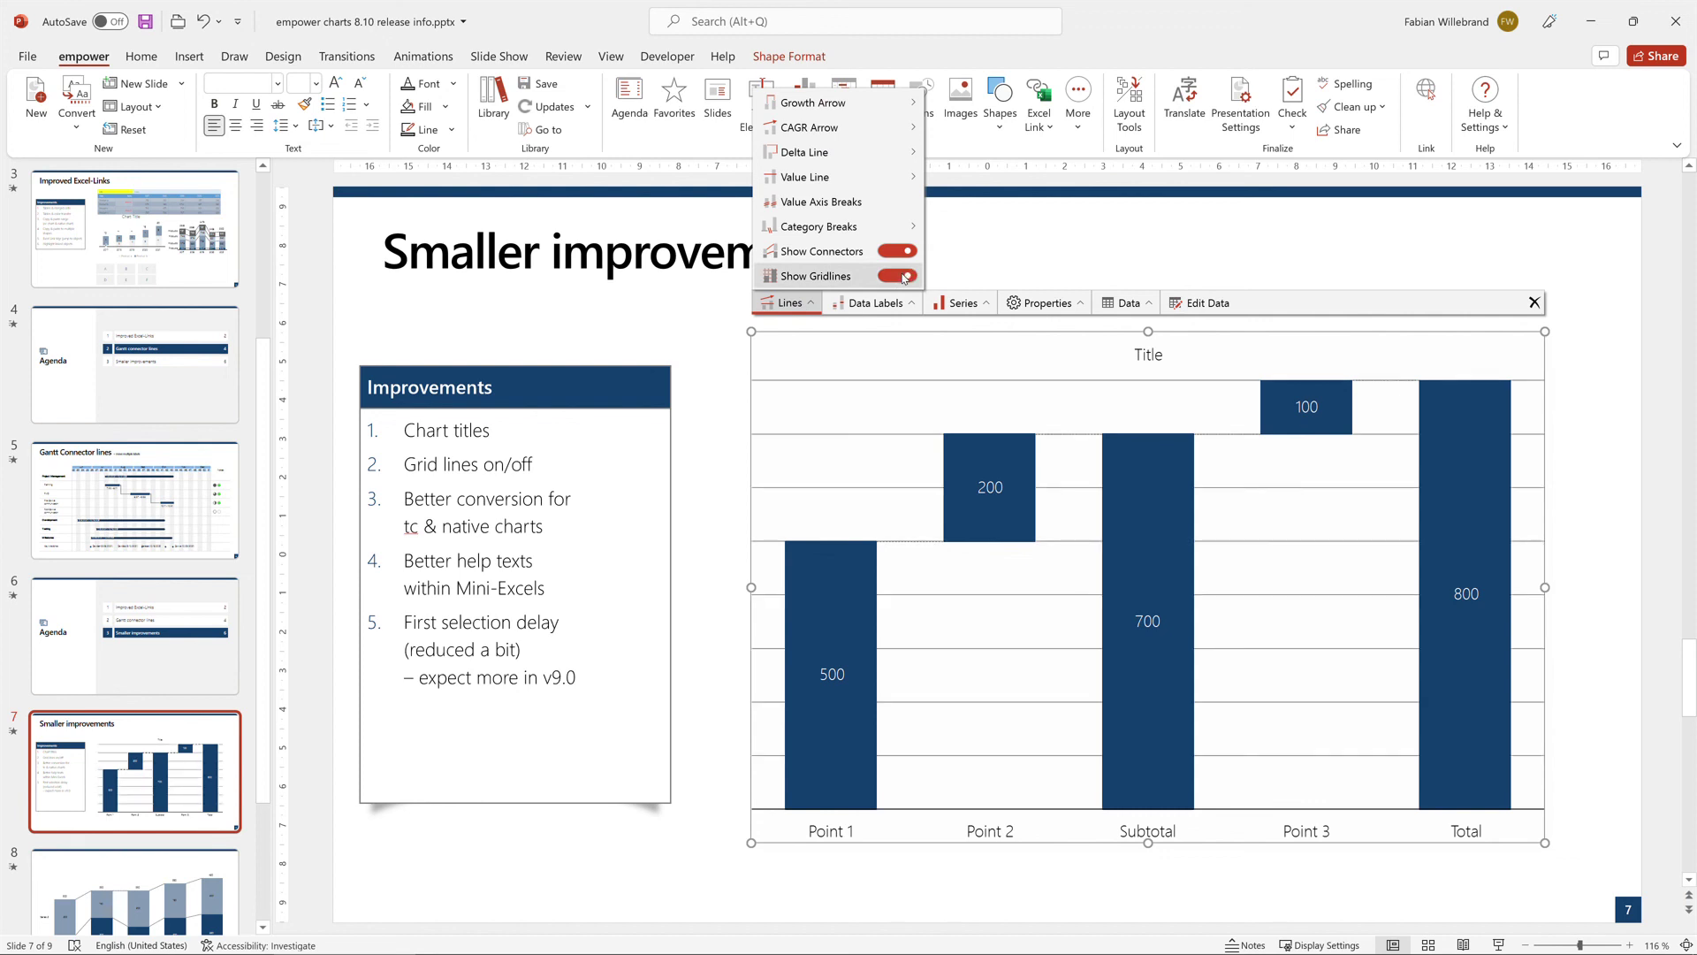
click(903, 277)
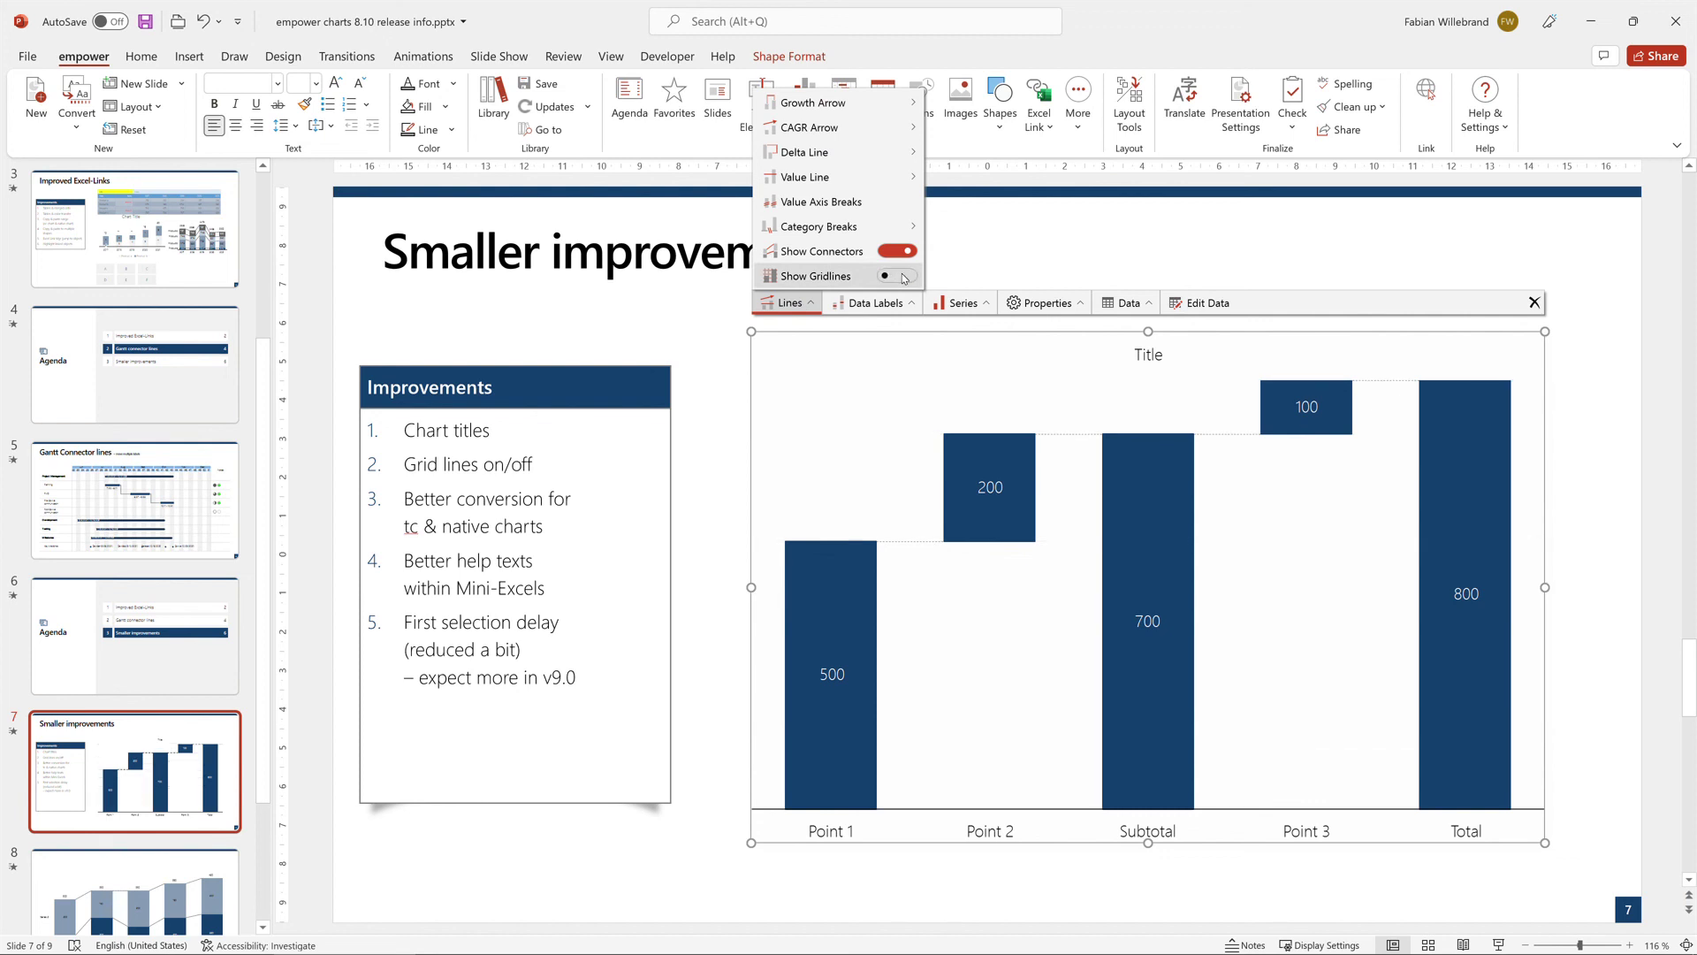
click(1204, 304)
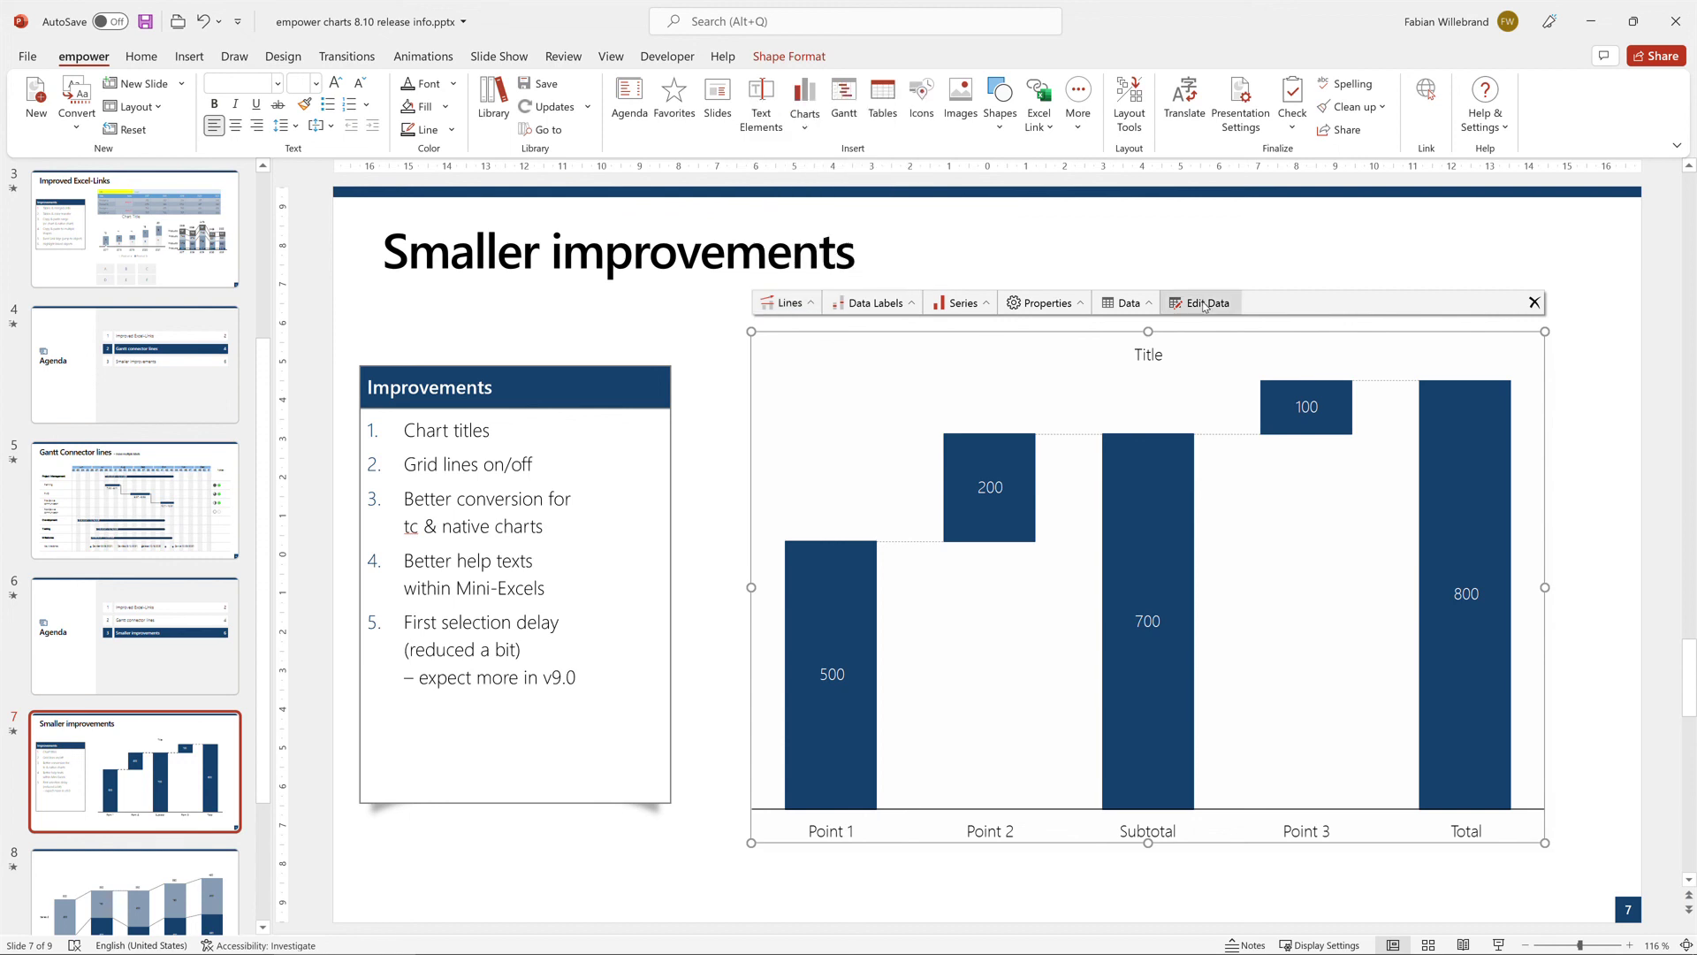
click(1204, 304)
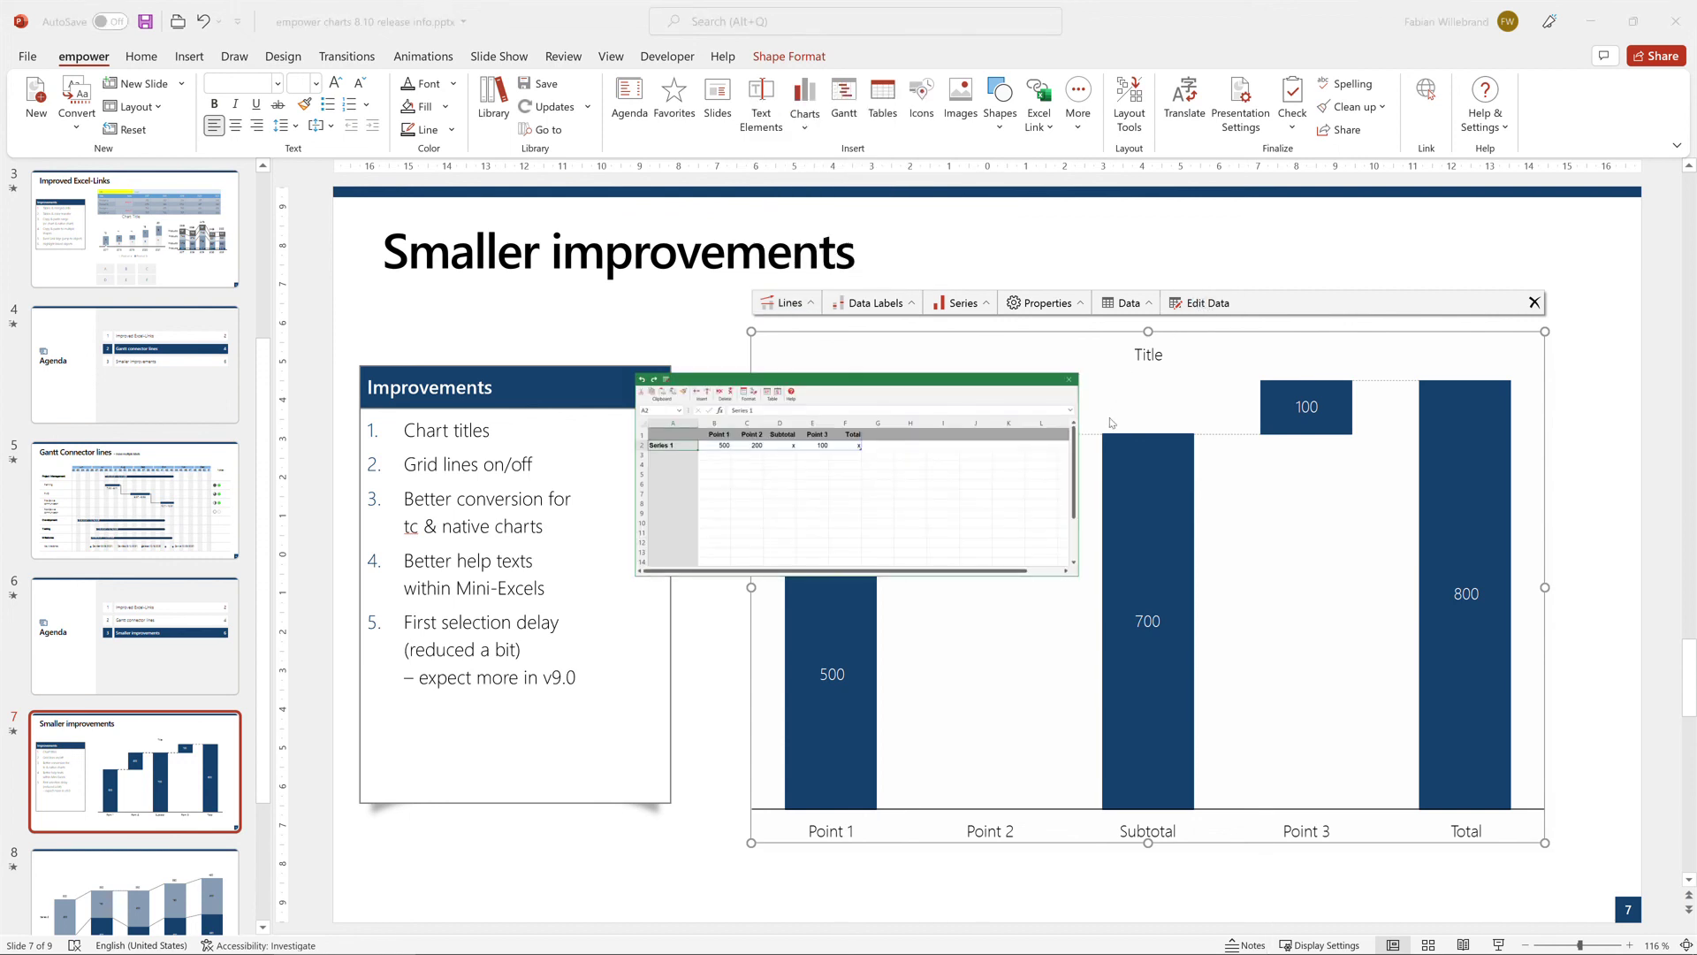
click(792, 391)
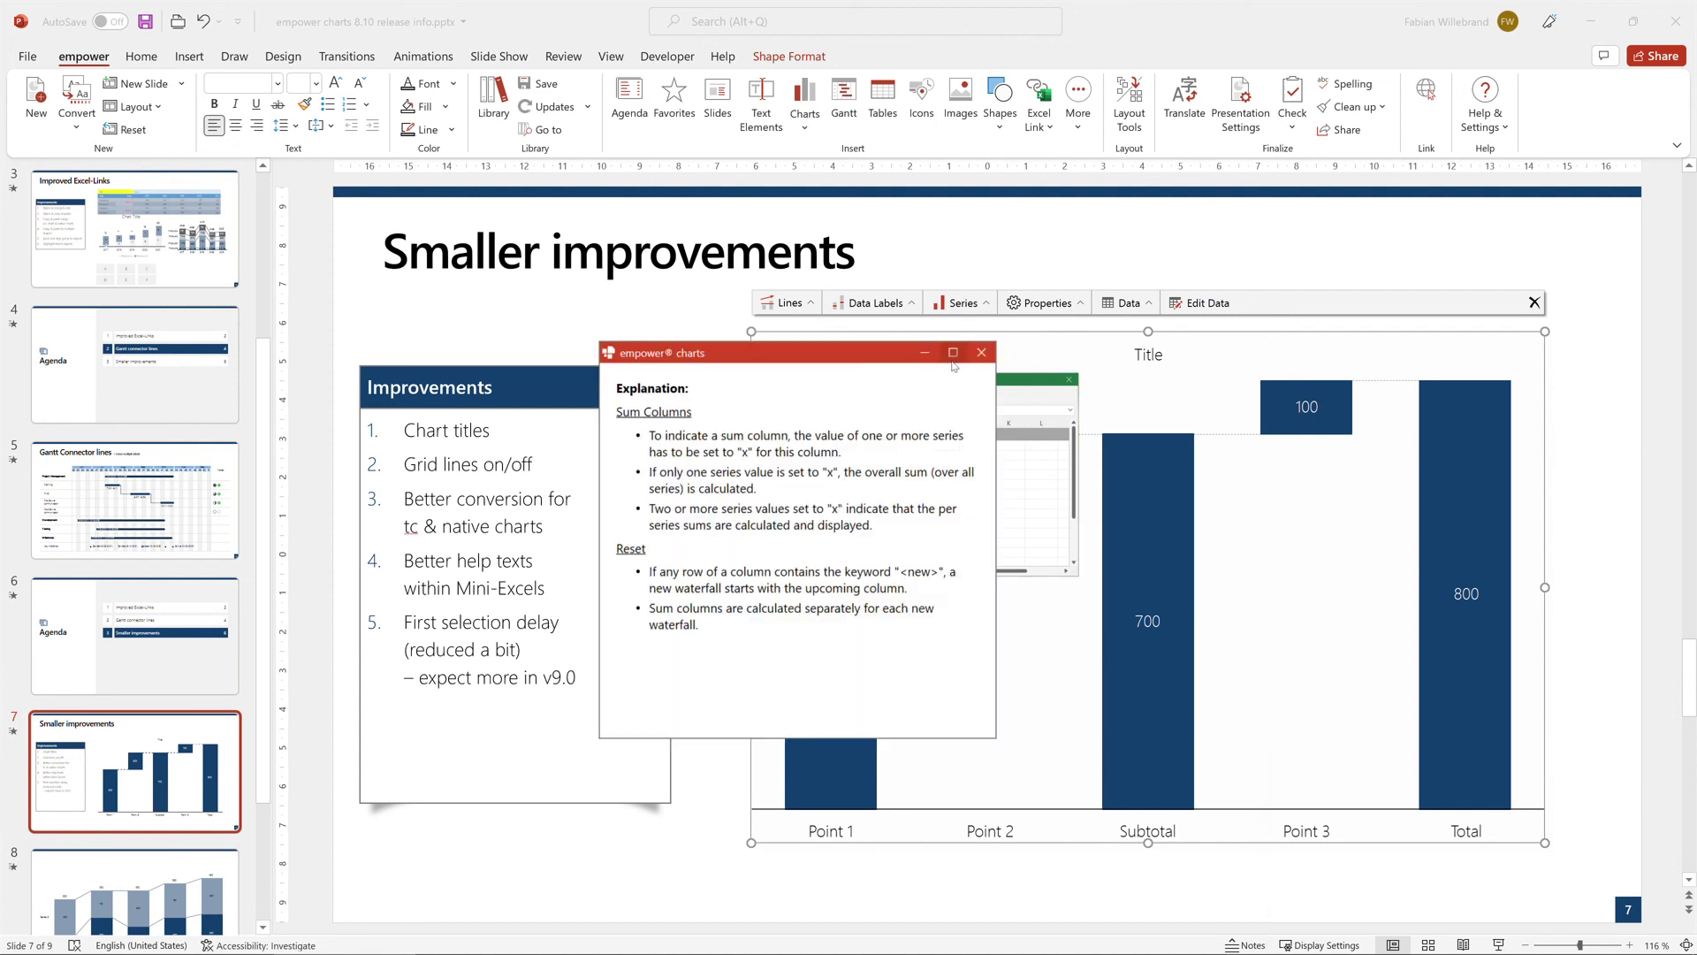
click(981, 353)
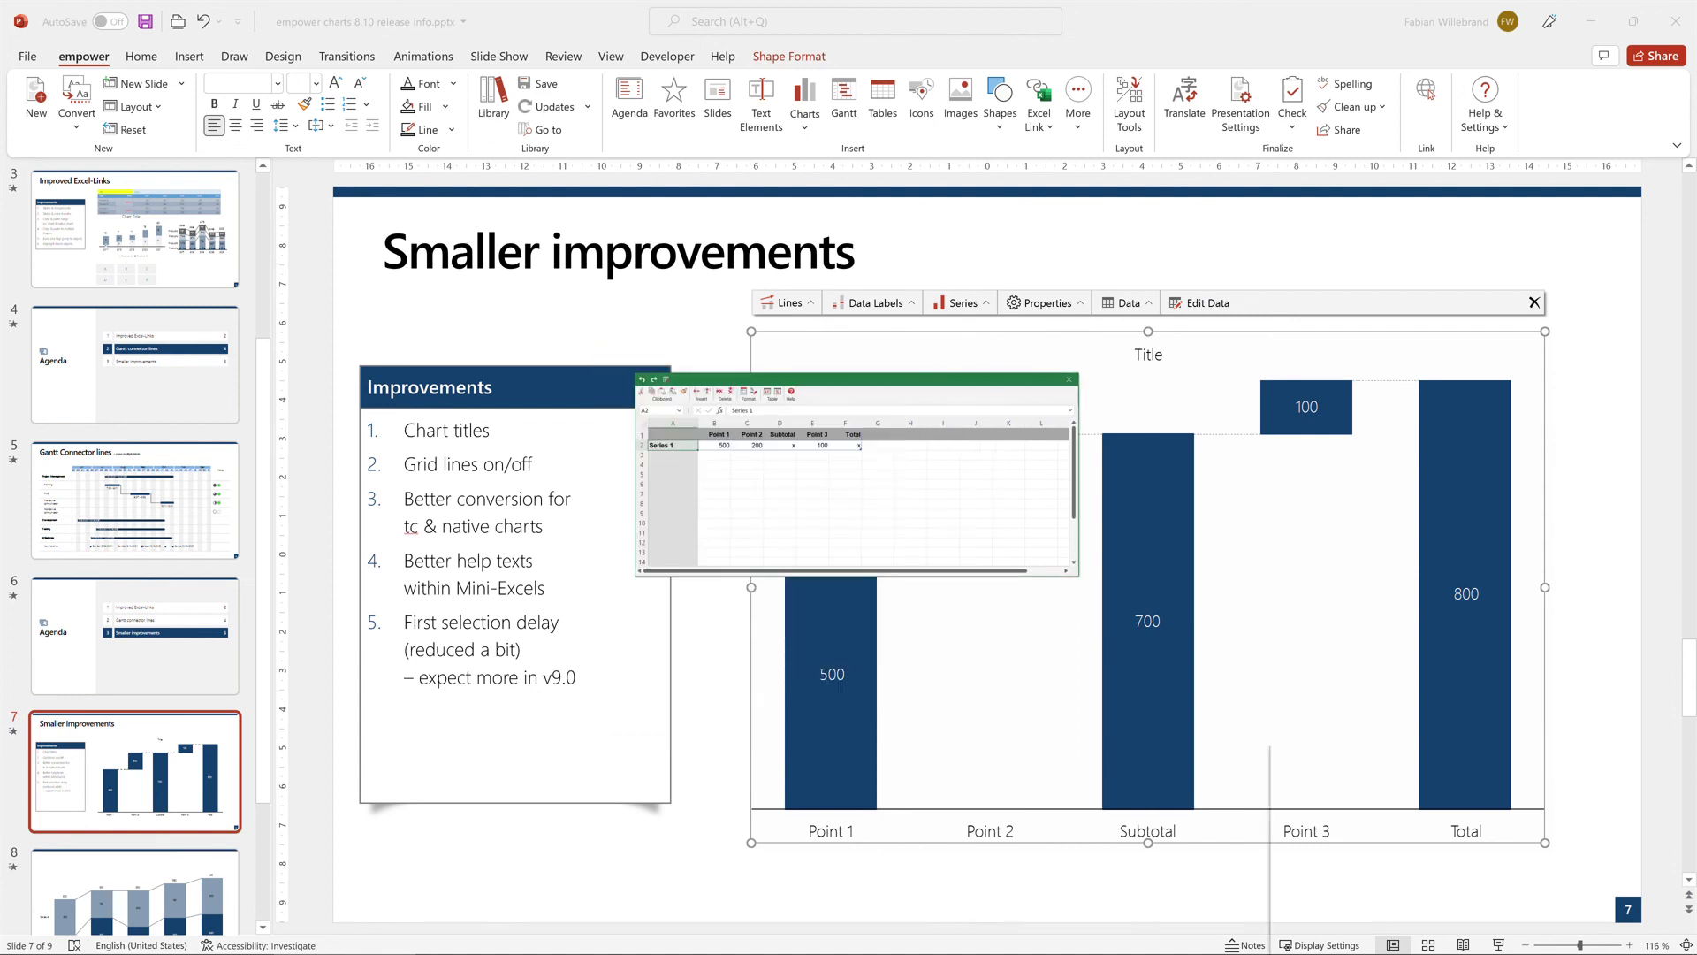
click(792, 391)
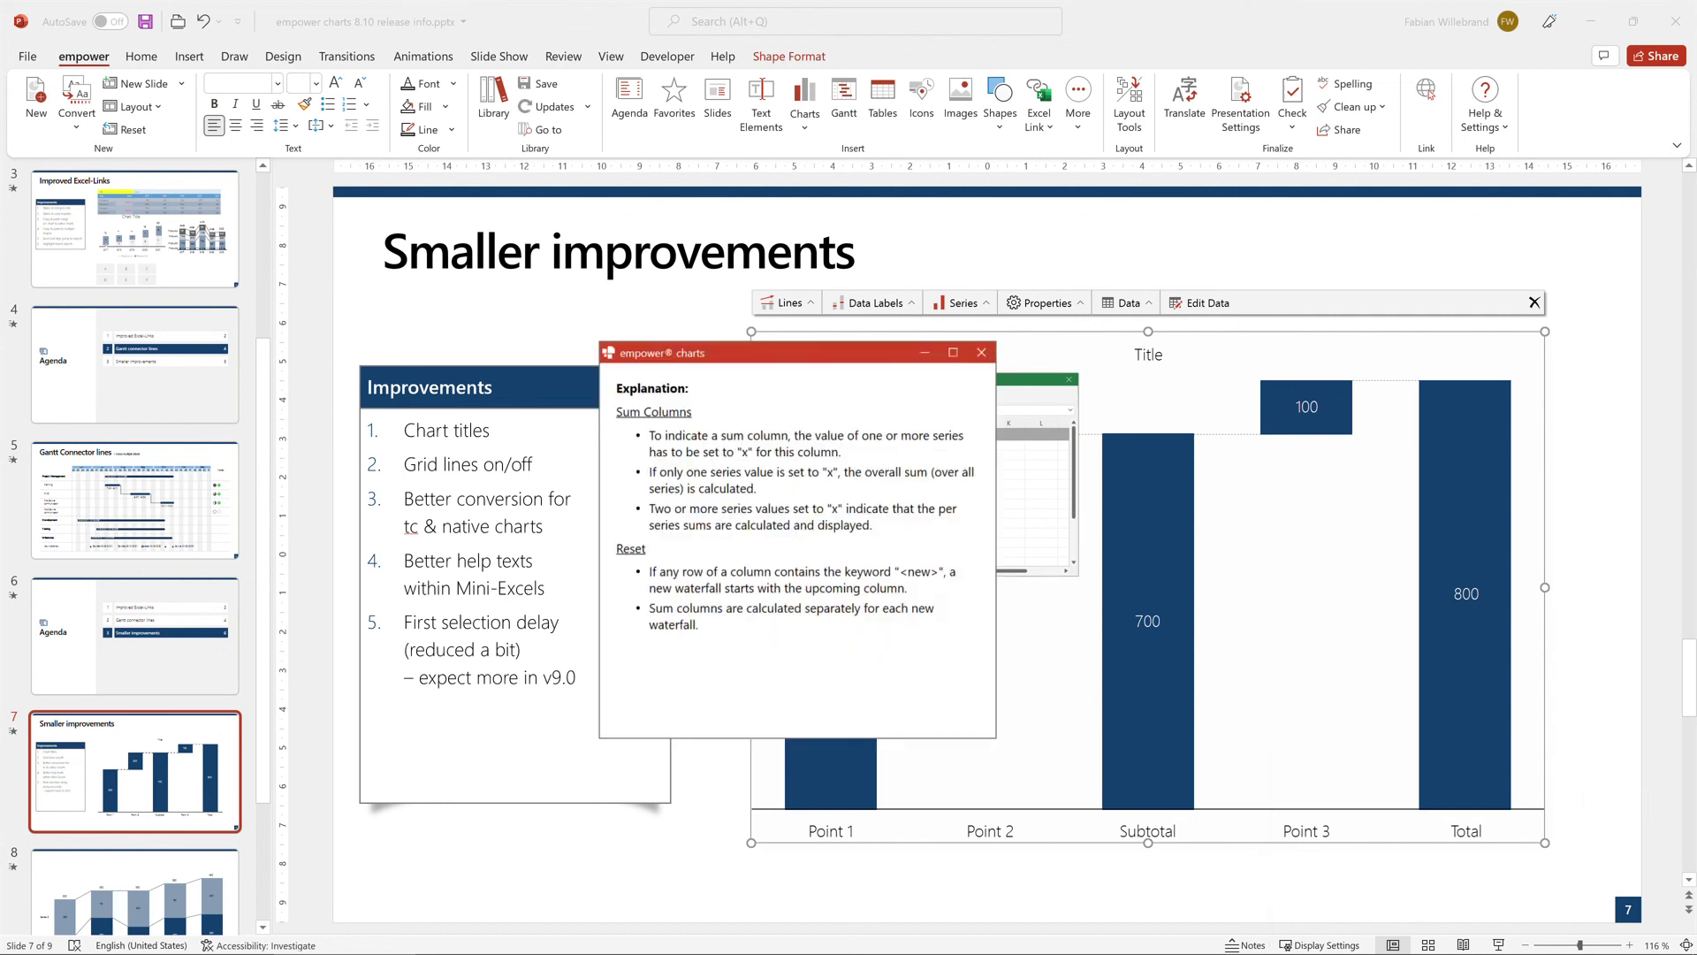
click(983, 353)
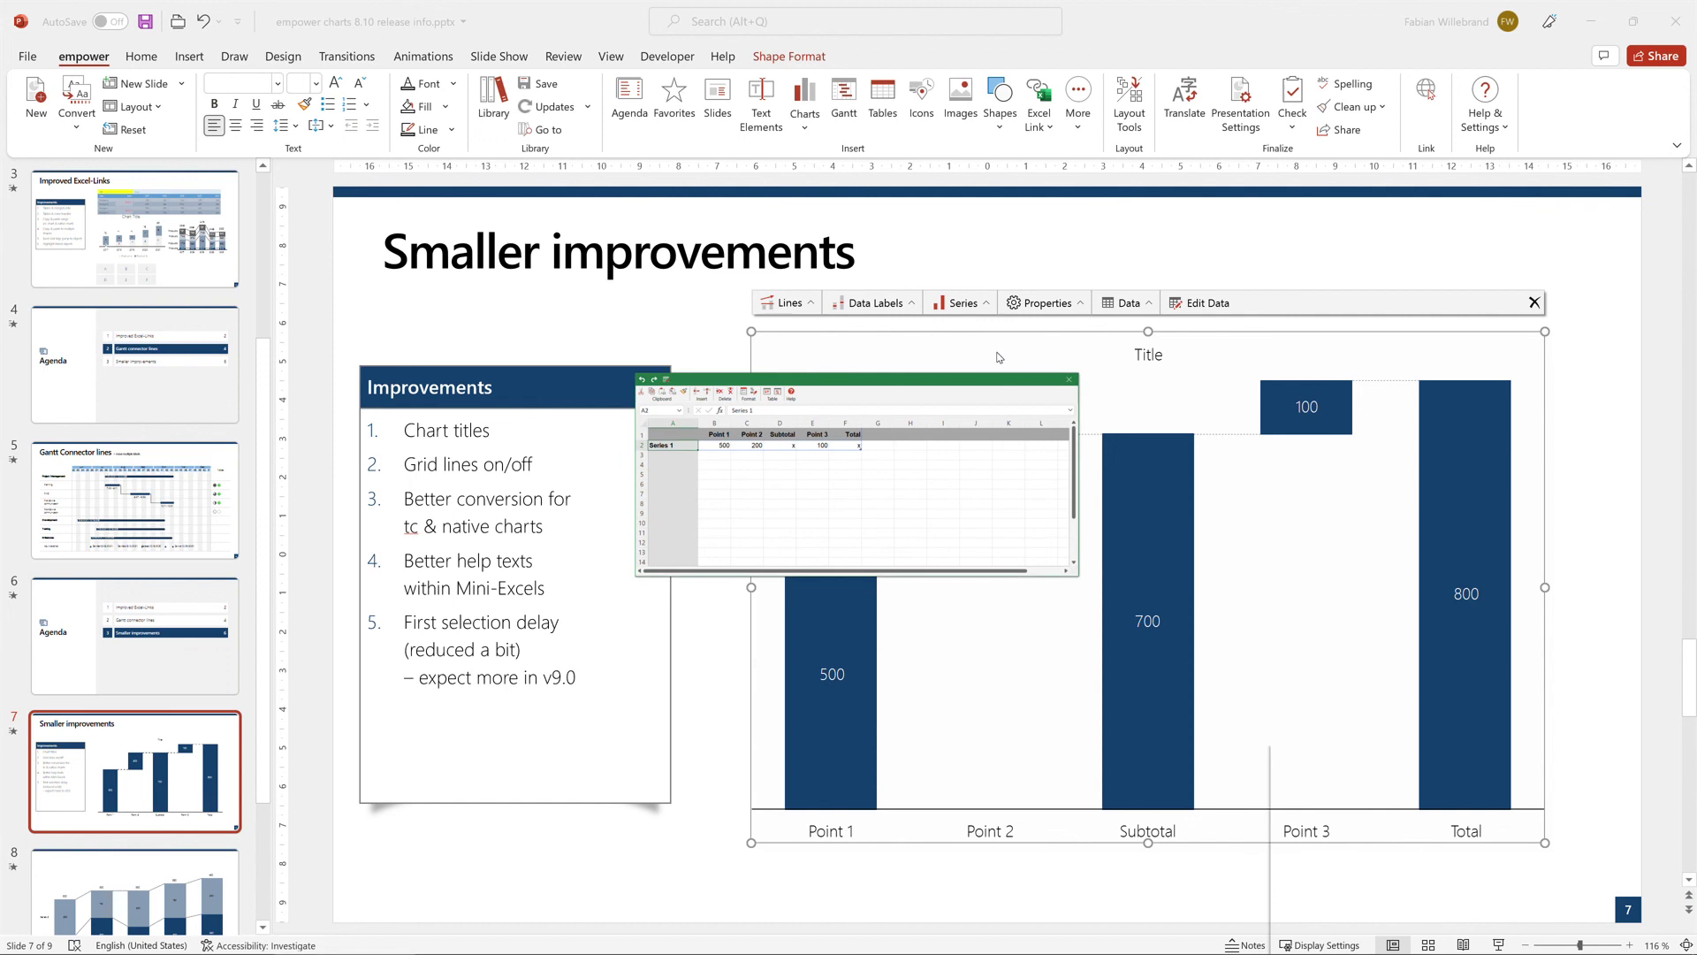
click(1070, 381)
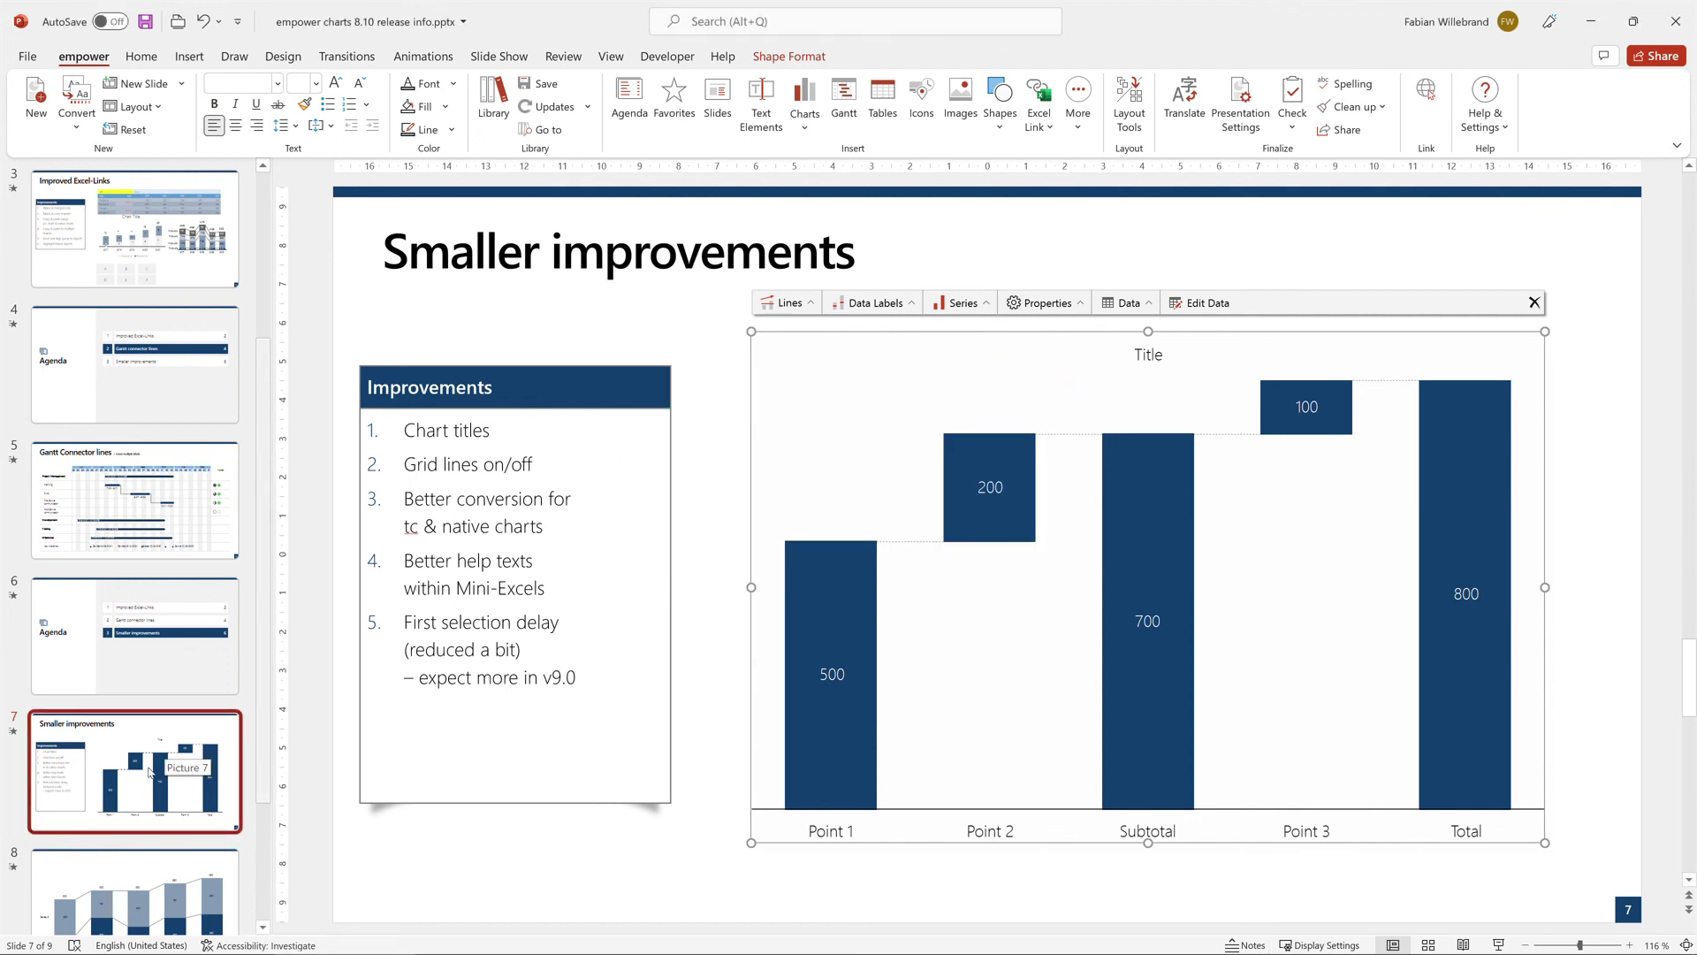
click(152, 752)
scroll(152, 752, down, 2)
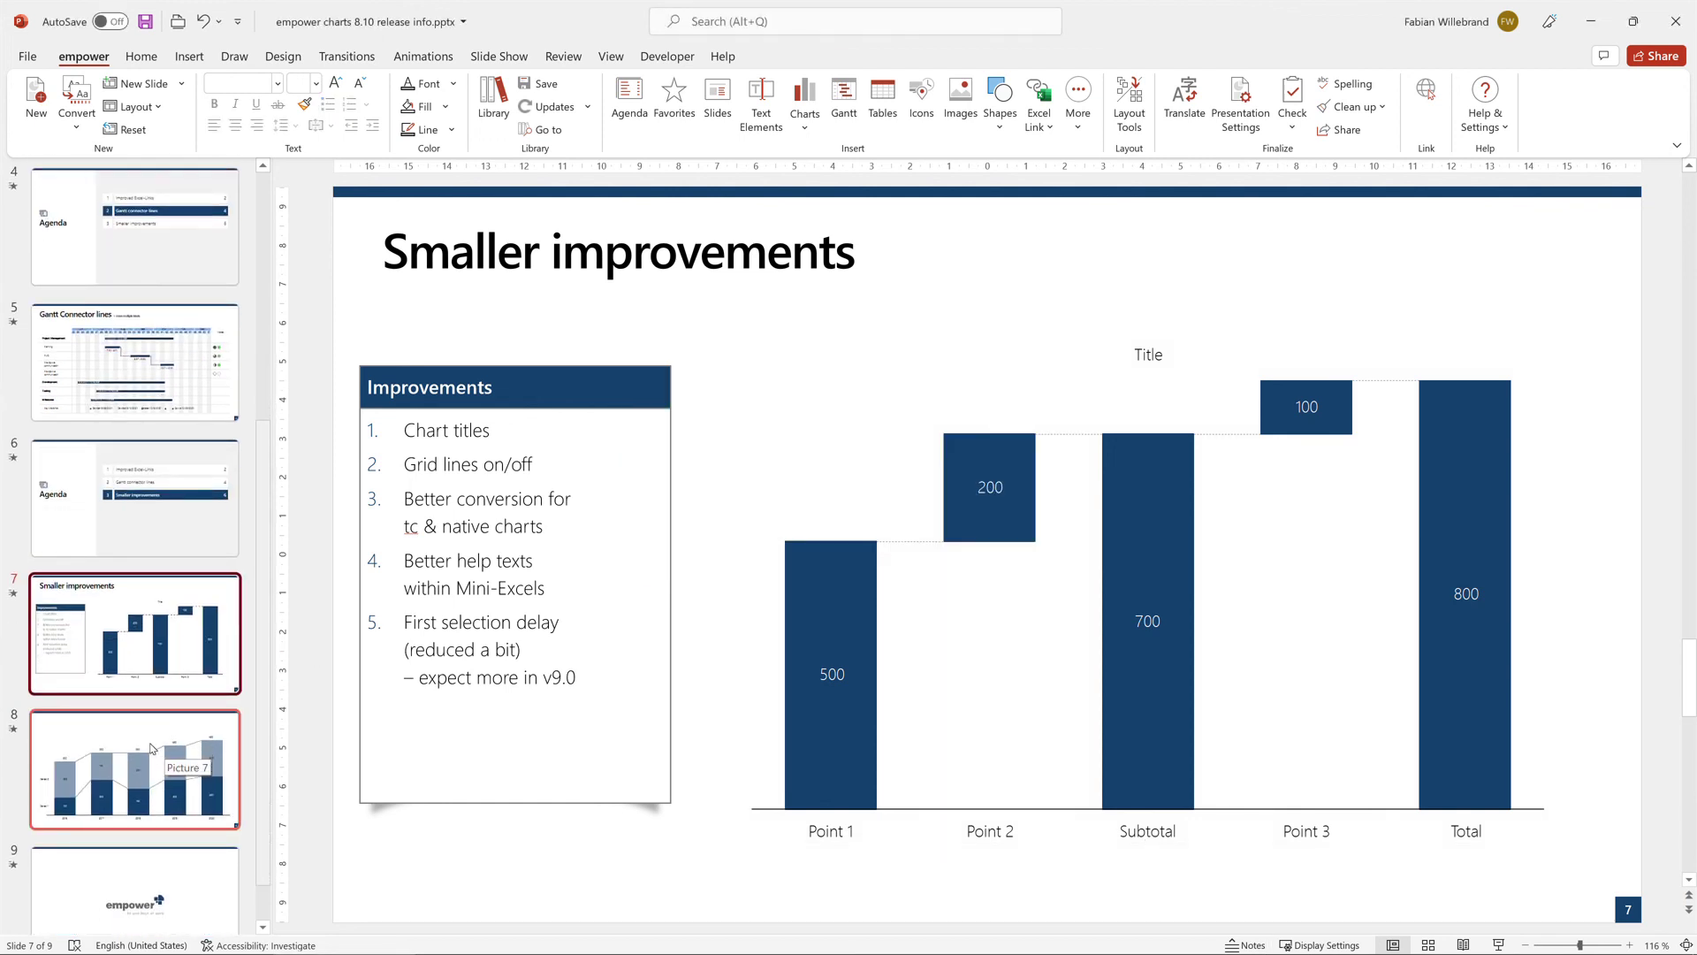
scroll(152, 749, up, 3)
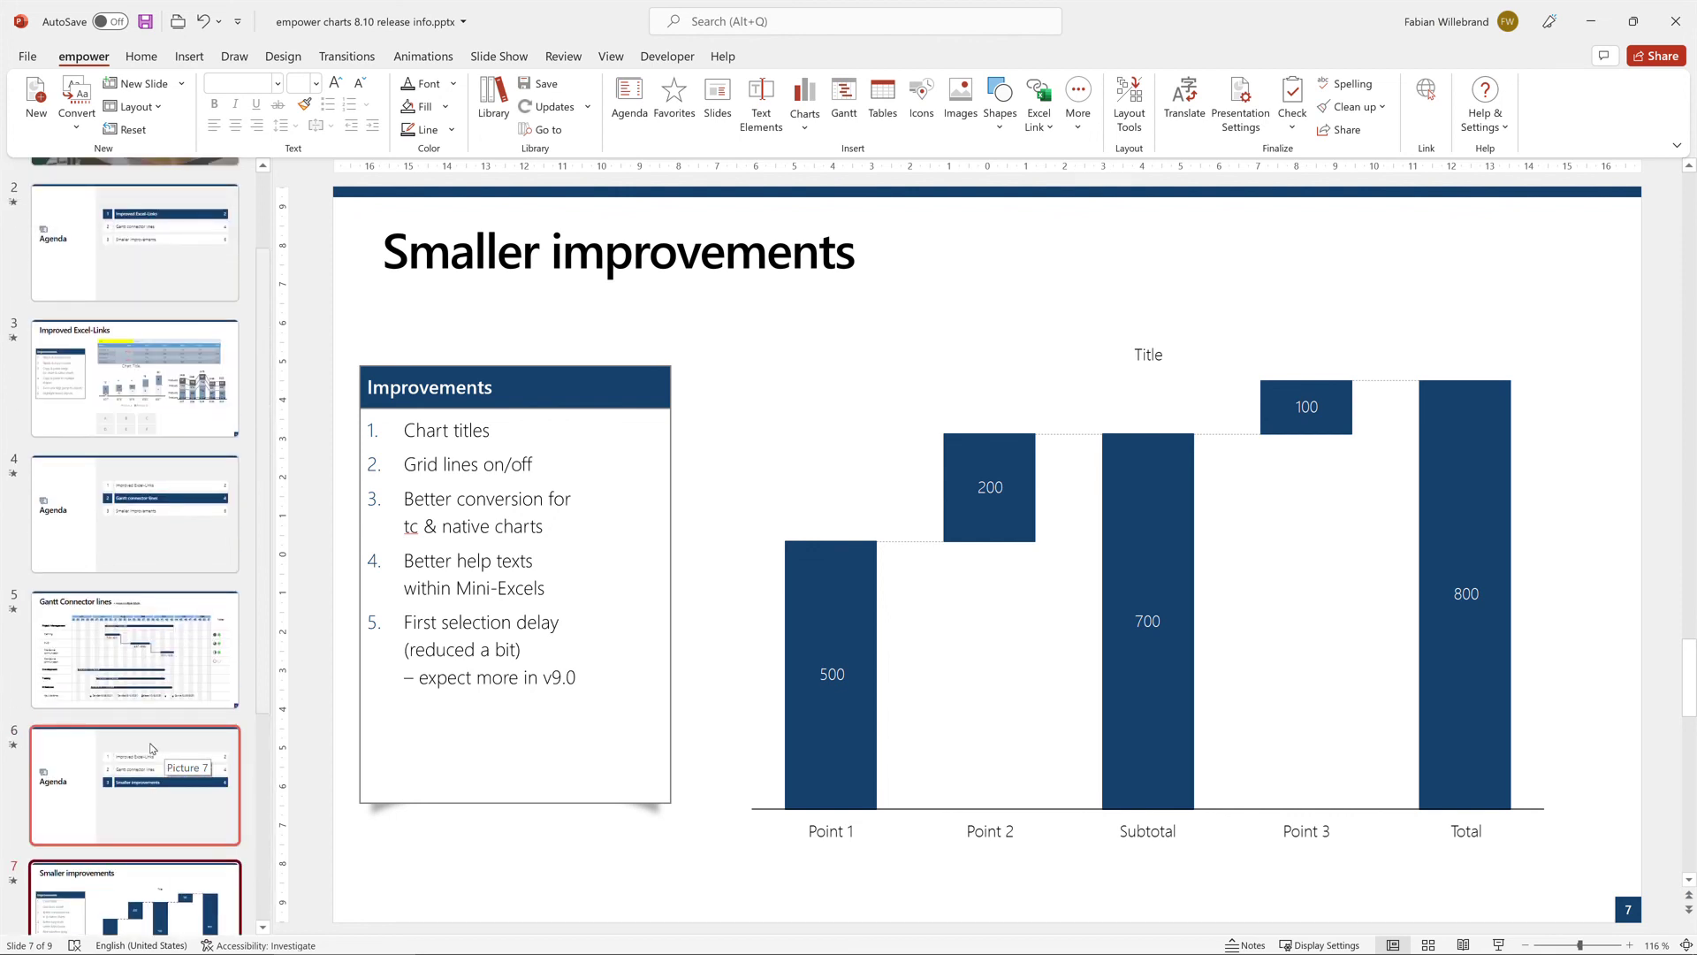